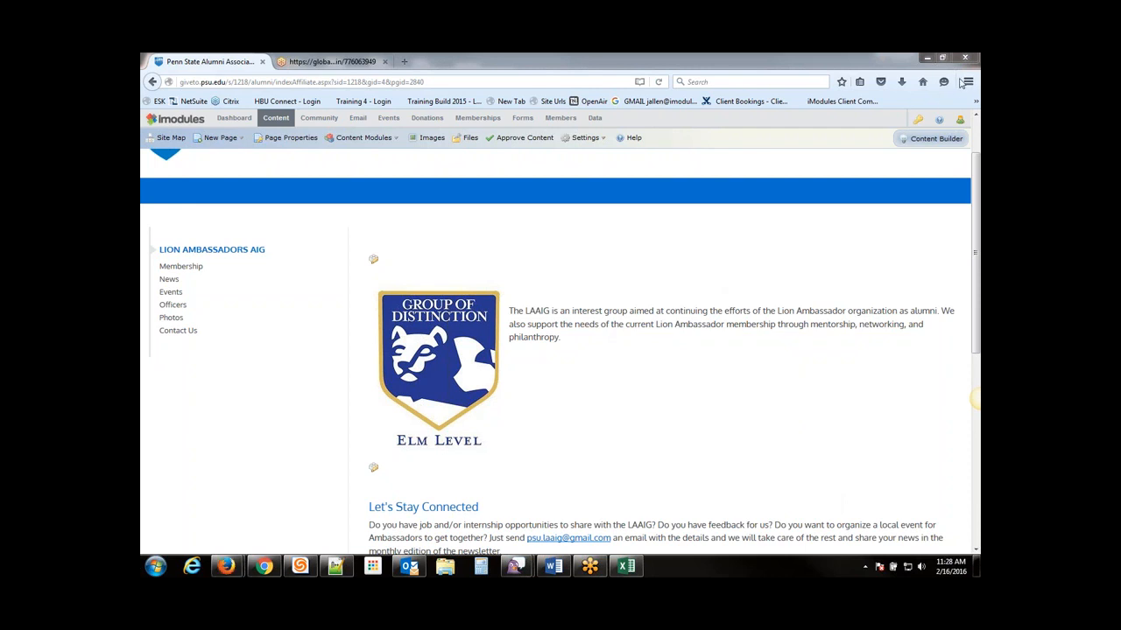
# Open the iModules online help site, review the resources on its home page, and close it.
pyautogui.moveTo(960, 120)
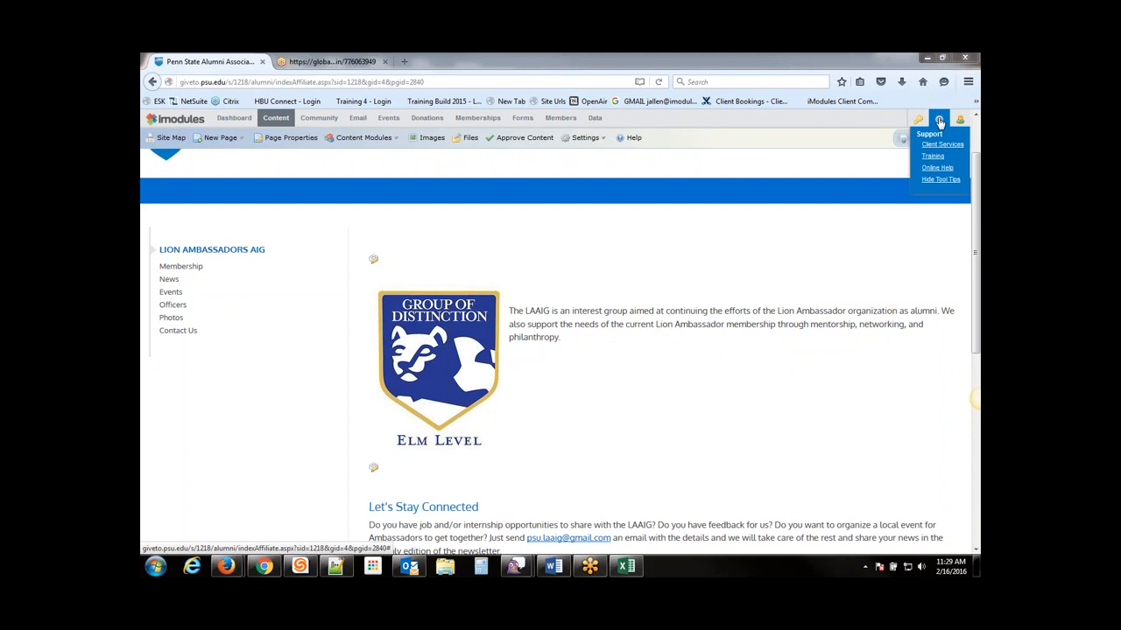
pyautogui.click(937, 168)
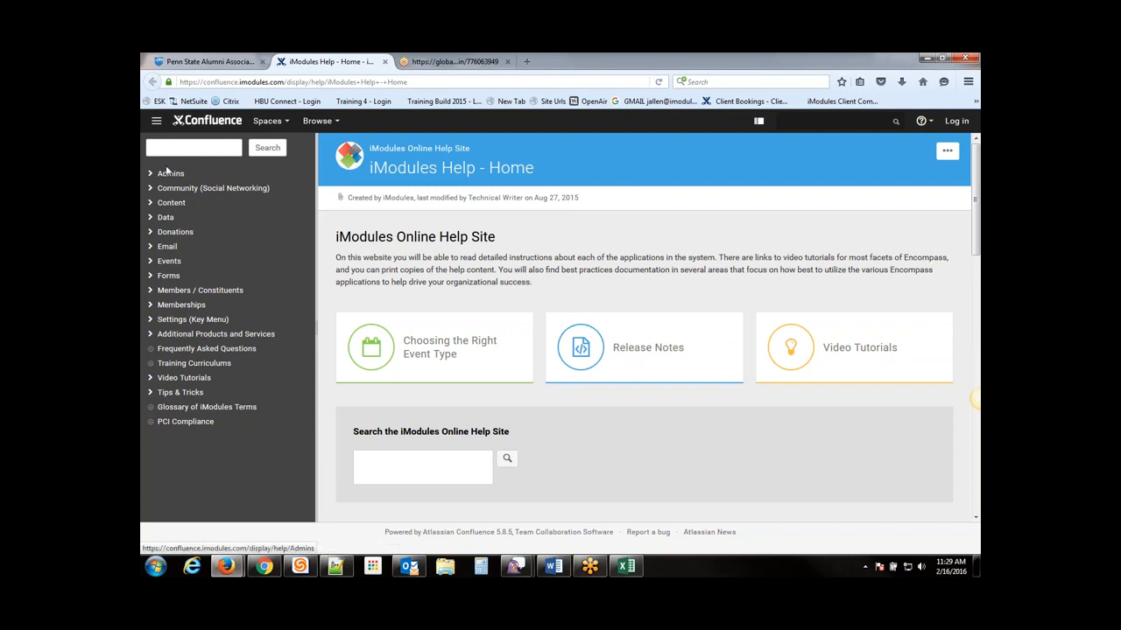
pyautogui.scroll(-1, 976, 399)
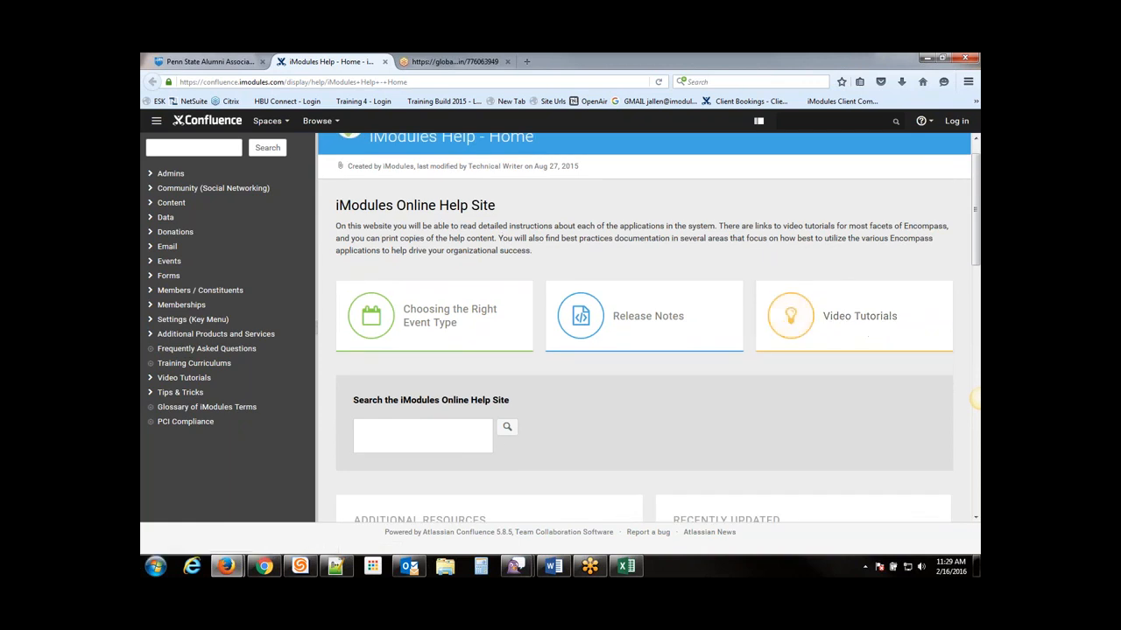
pyautogui.scroll(-3, 645, 313)
pyautogui.scroll(-3, 644, 313)
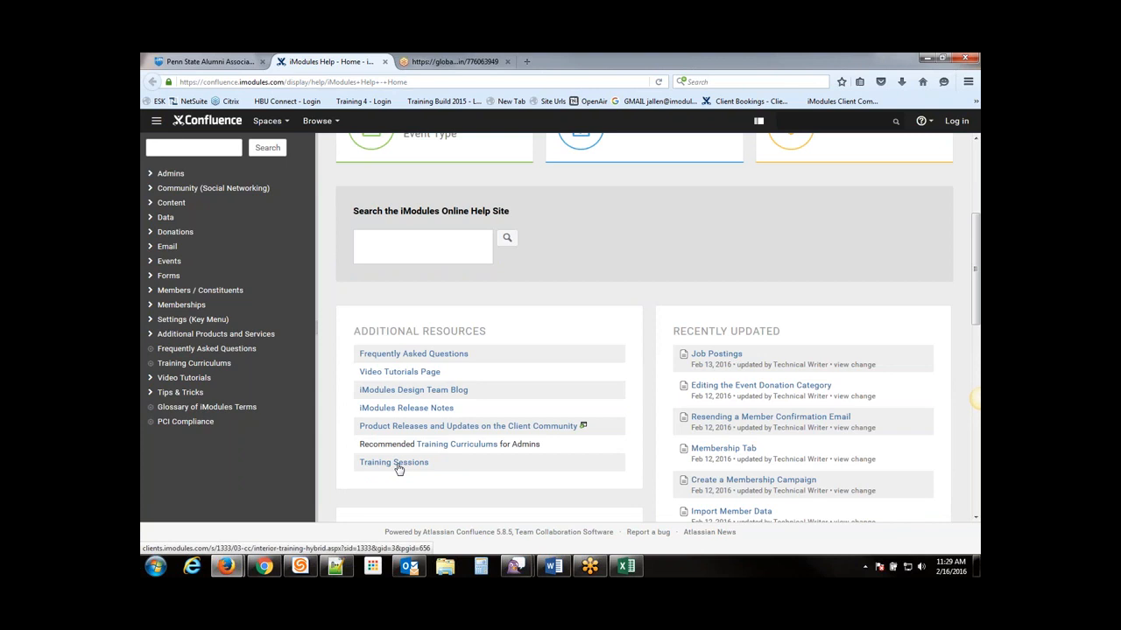
pyautogui.scroll(3, 383, 195)
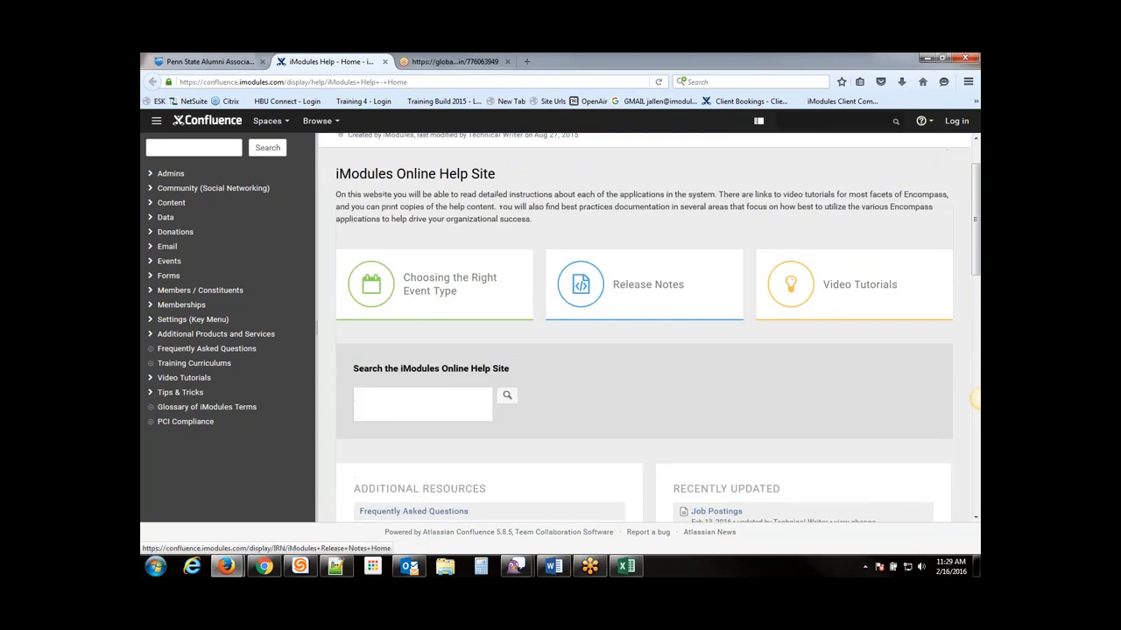
pyautogui.click(386, 62)
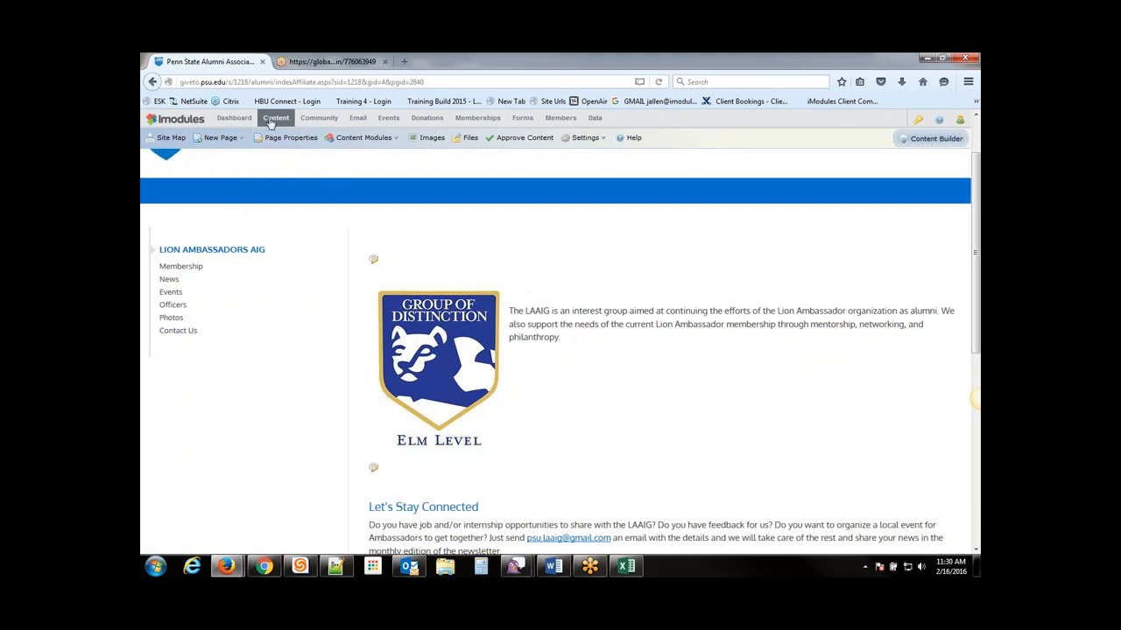
# Open the site map and start creating a page under the inner Lion Ambassadors AIG channel.
pyautogui.click(172, 139)
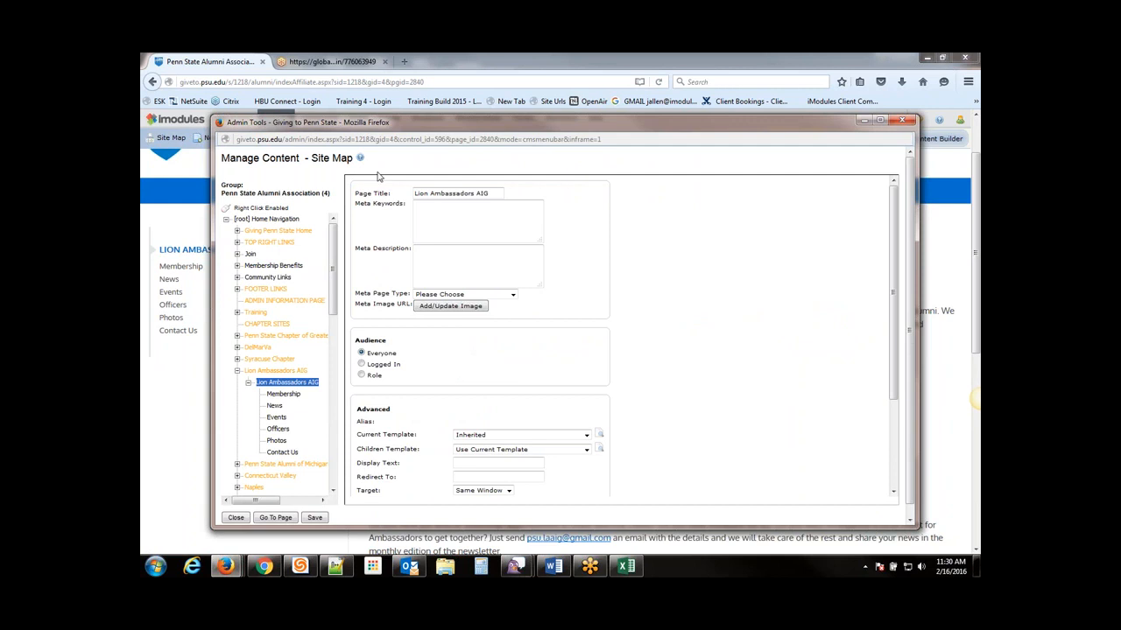
pyautogui.moveTo(401, 124); pyautogui.dragTo(550, 131)
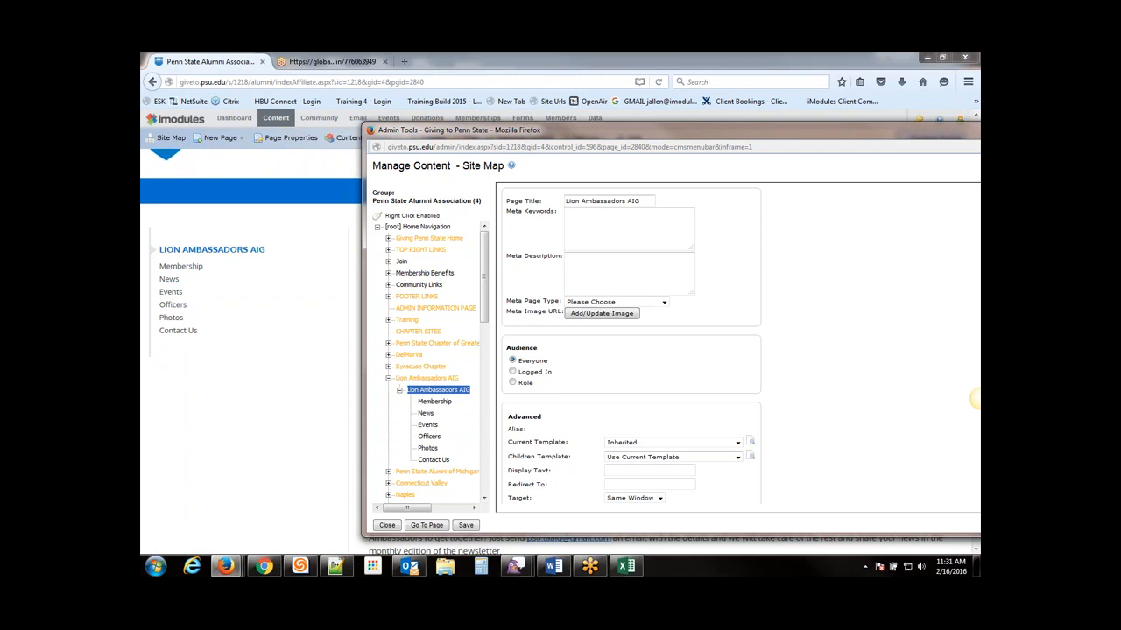
pyautogui.rightClick(419, 395)
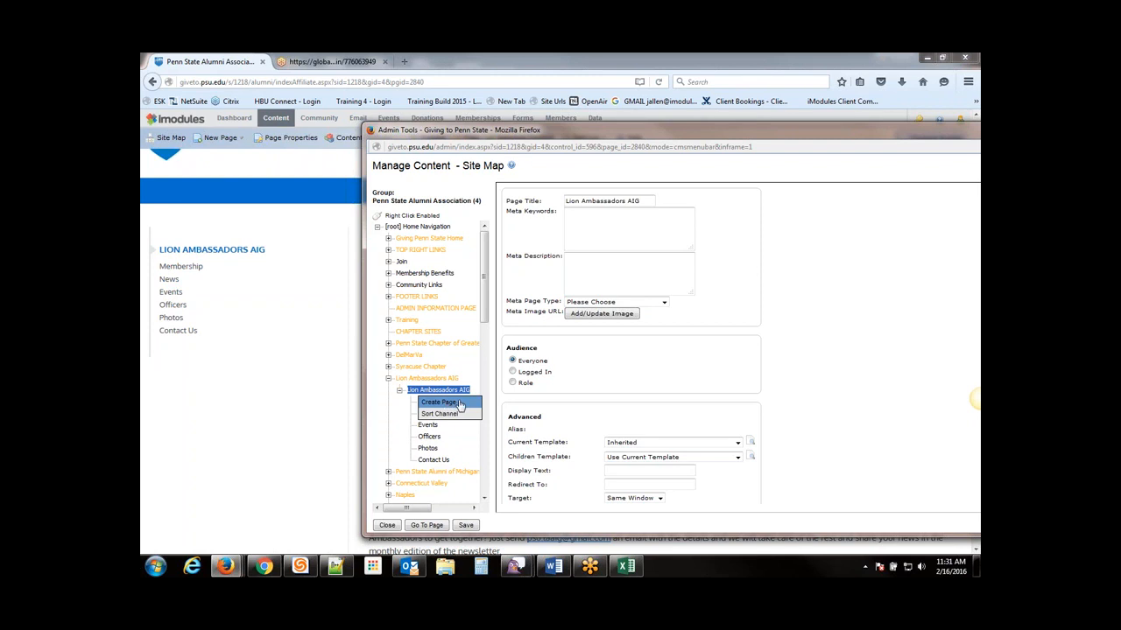
pyautogui.click(457, 402)
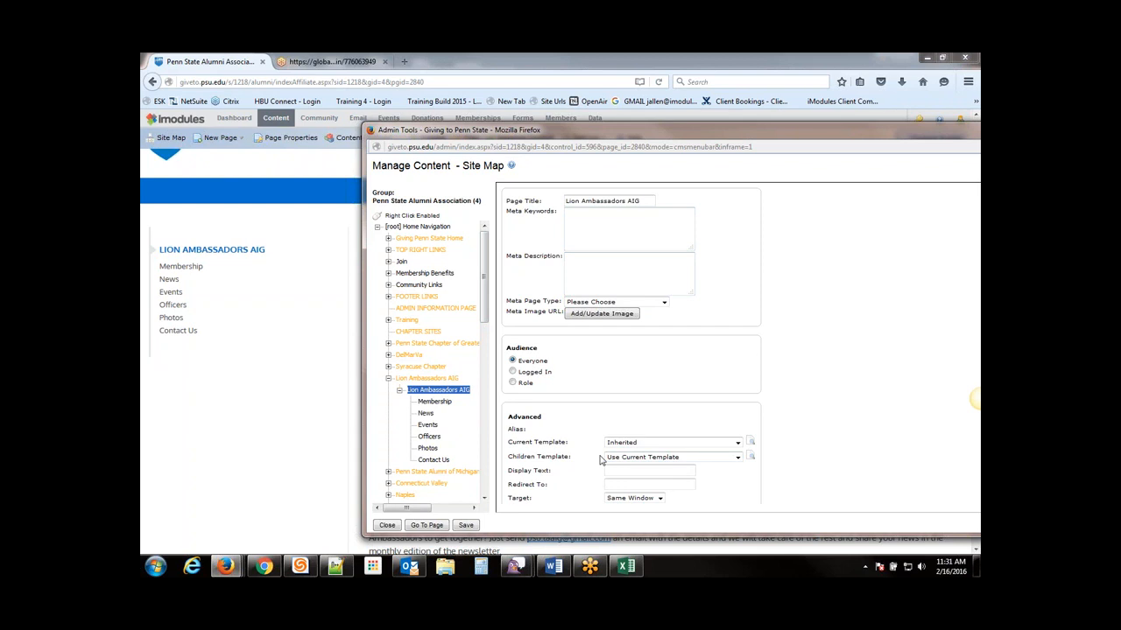
pyautogui.rightClick(428, 393)
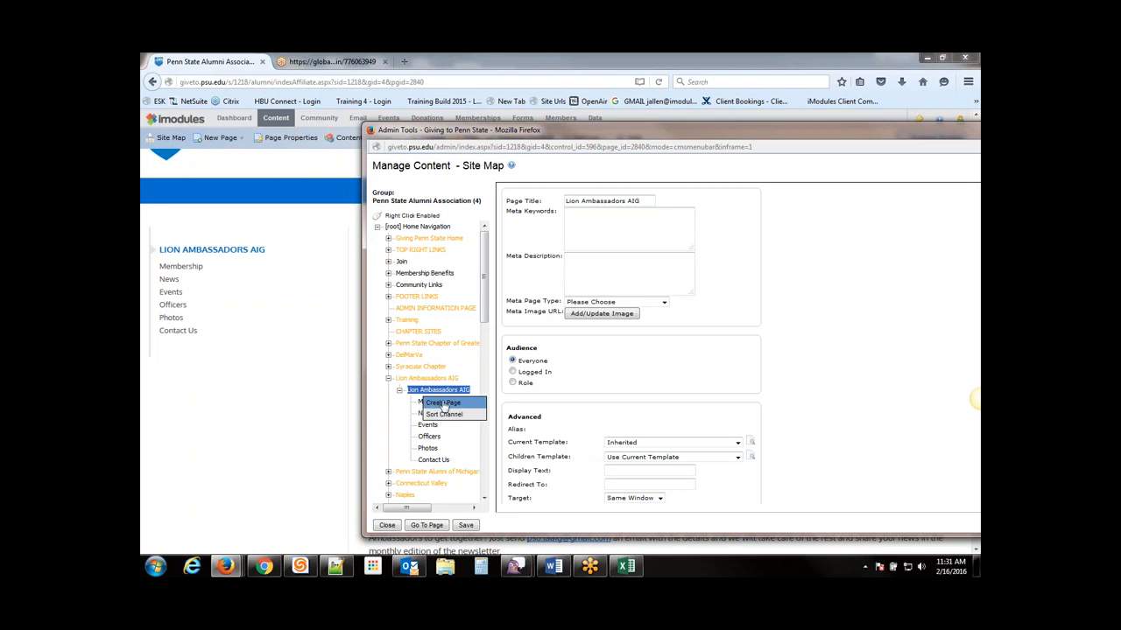
pyautogui.click(442, 403)
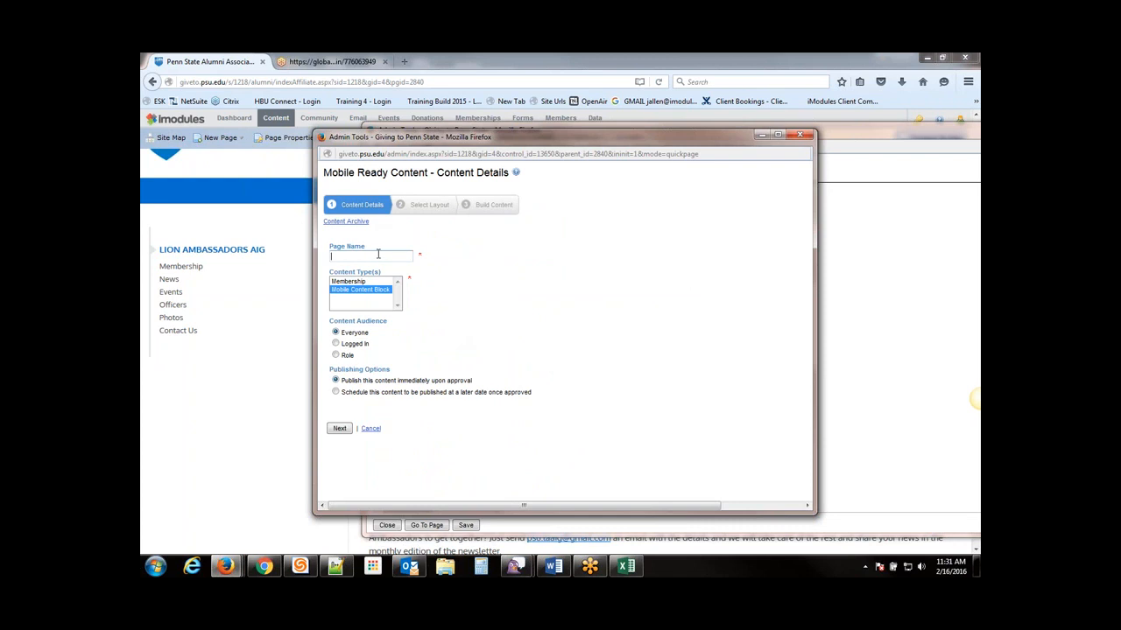
# Name the page with the presenter's first name in possessive form plus "Test", and continue with the preset content details.
pyautogui.write('Jeremy')
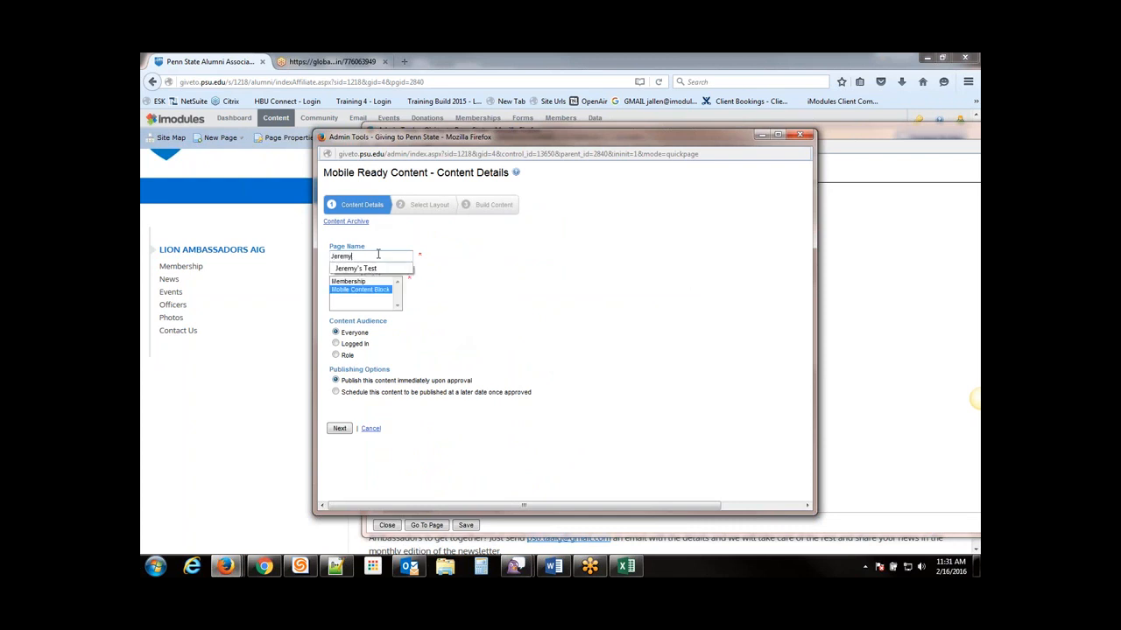
pyautogui.write("'s Test")
pyautogui.click(454, 265)
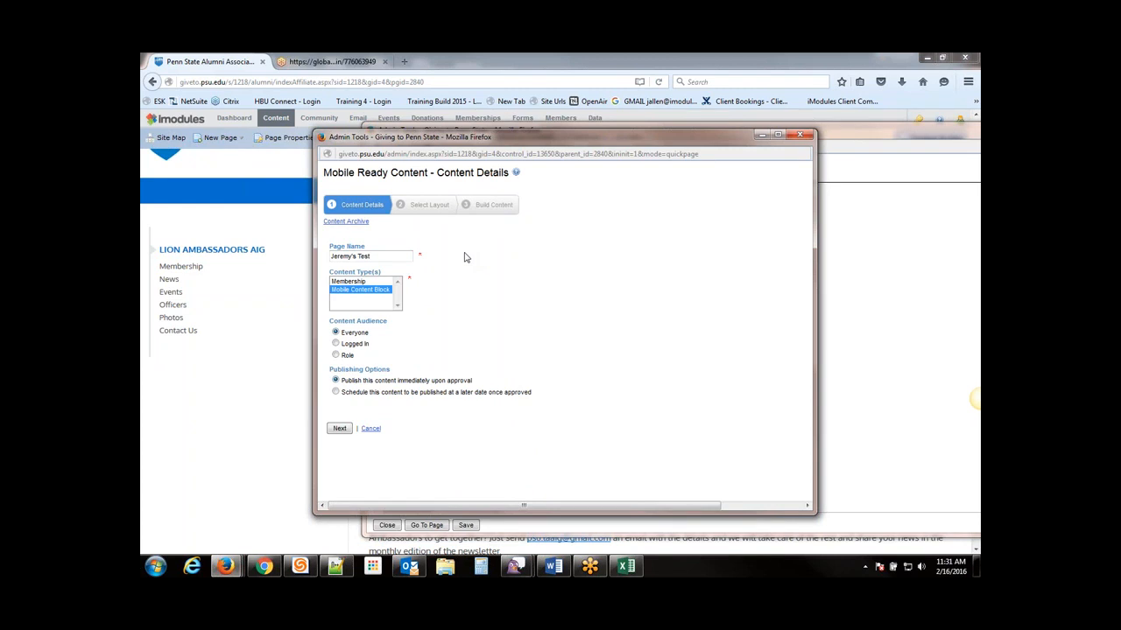
pyautogui.click(398, 254)
pyautogui.click(340, 429)
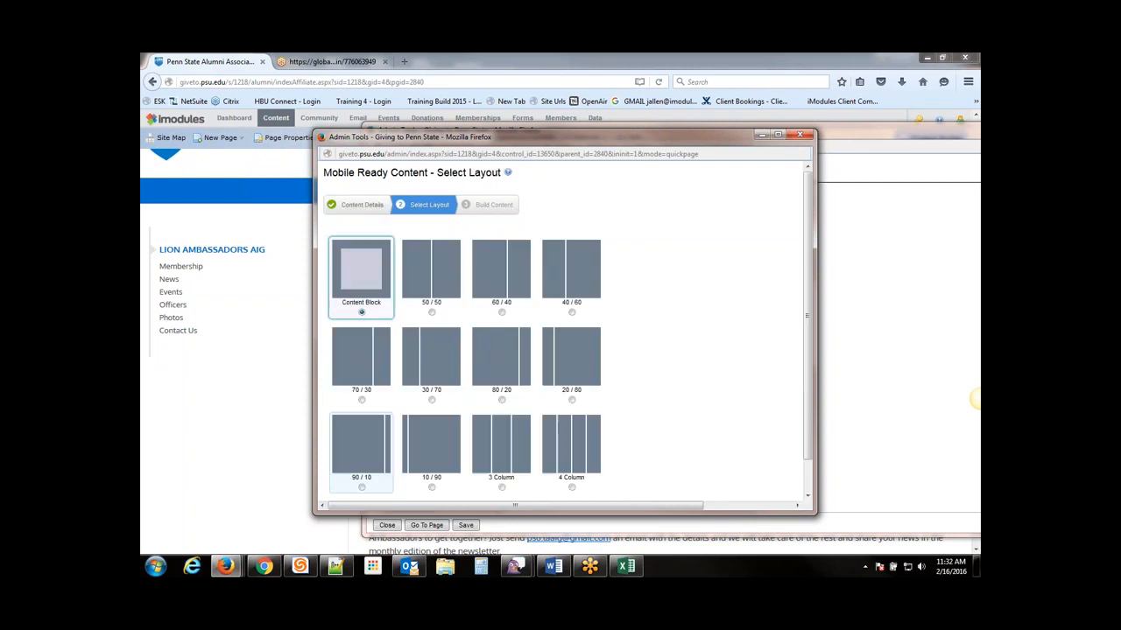
# Accept the Content Block layout for the test page and save it without adding content.
pyautogui.scroll(-1, 640, 371)
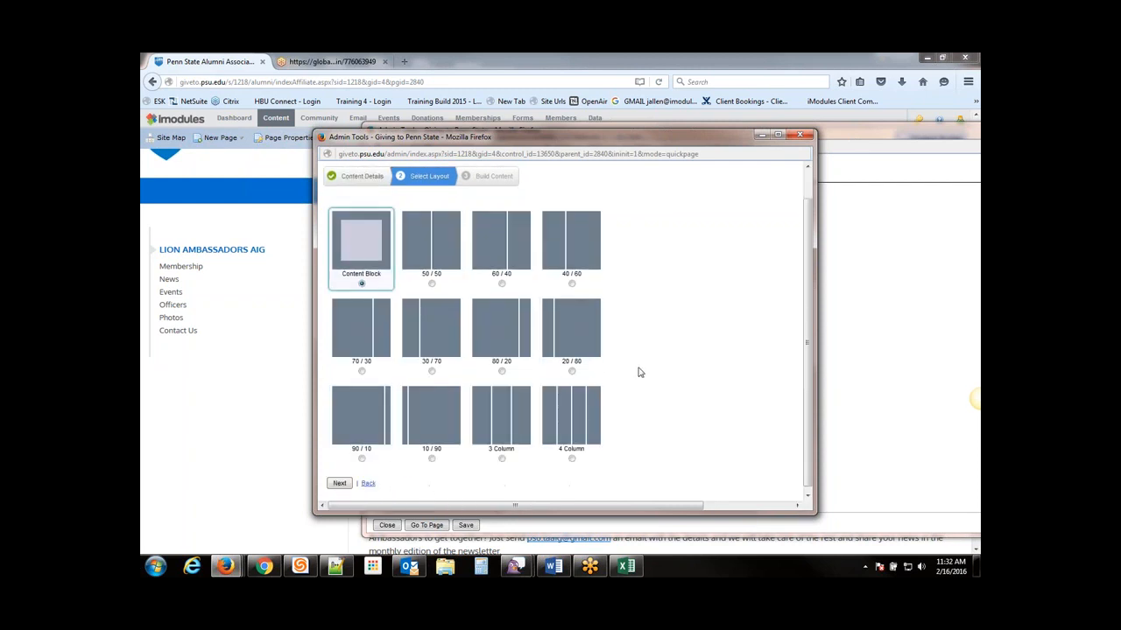
pyautogui.click(339, 482)
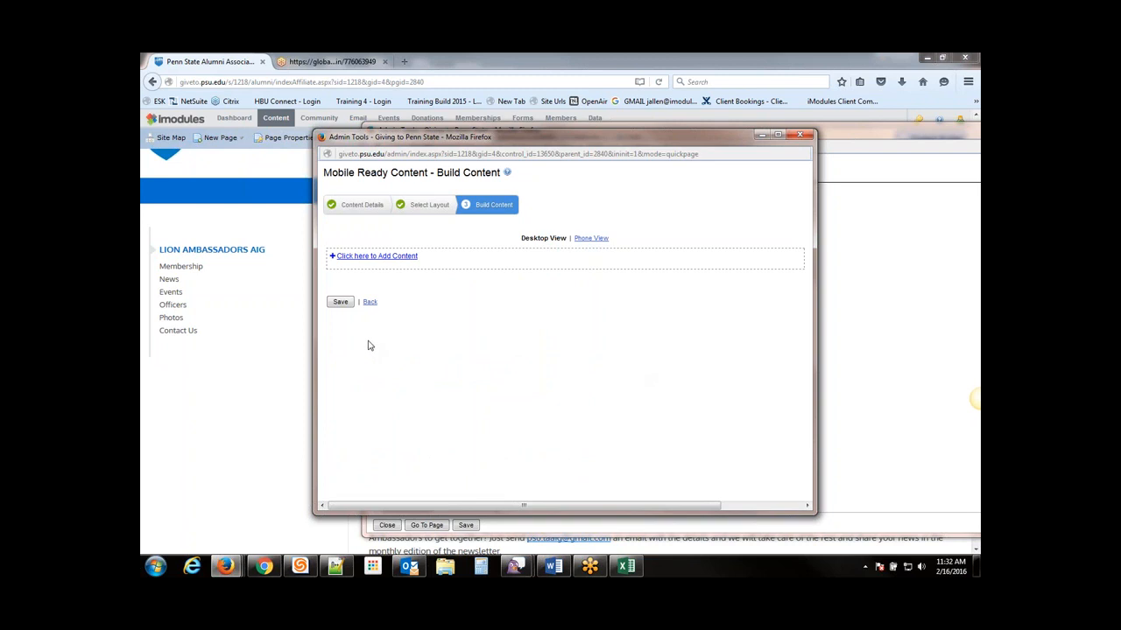
pyautogui.click(342, 304)
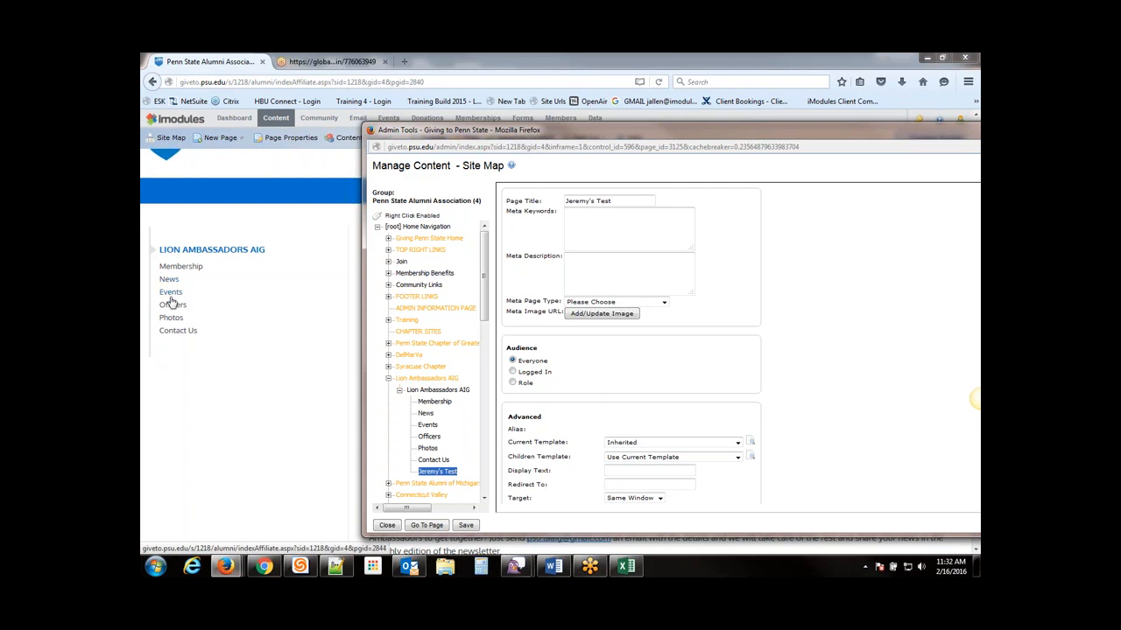
# Sort the Lion Ambassadors AIG channel so the test page sits between News and Events, and save the order.
pyautogui.rightClick(423, 394)
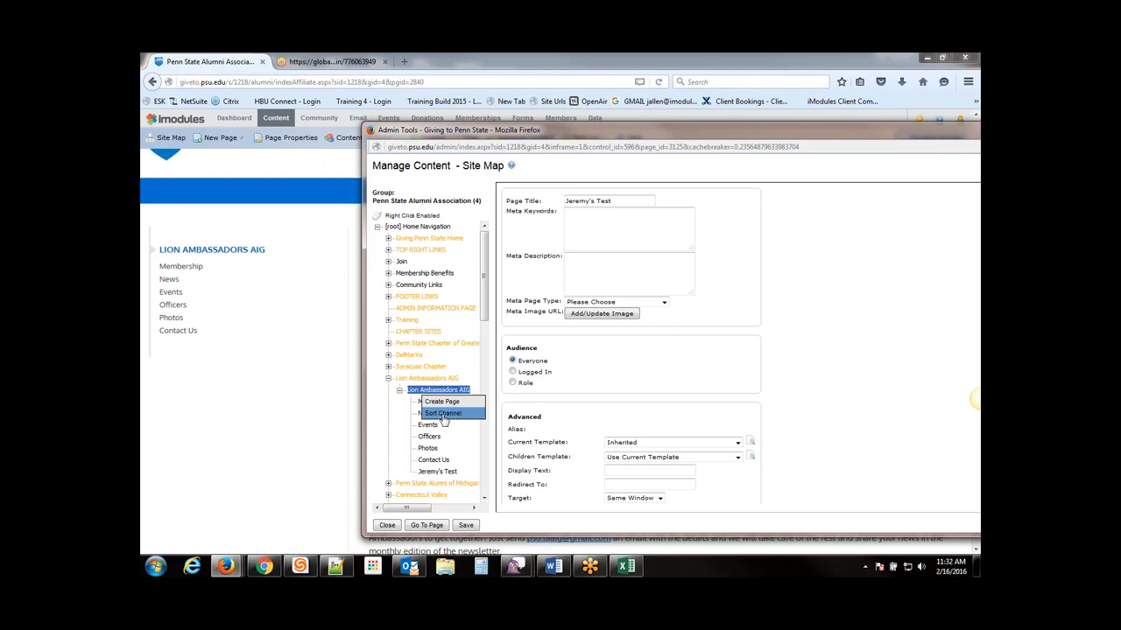
pyautogui.click(443, 413)
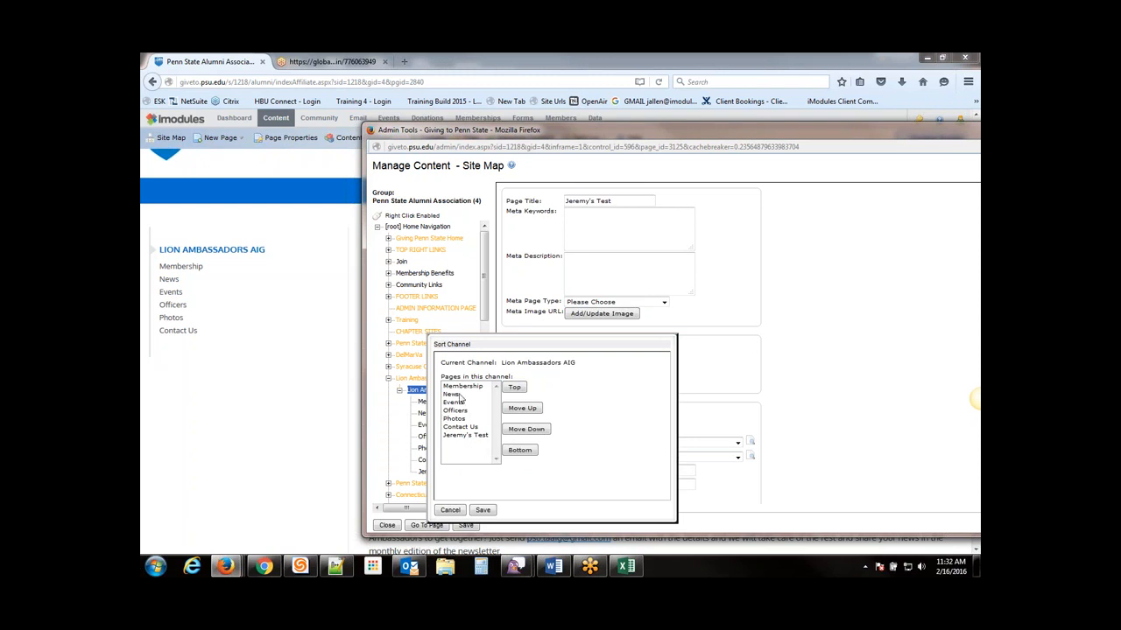
pyautogui.click(458, 436)
pyautogui.click(524, 409)
pyautogui.click(524, 409)
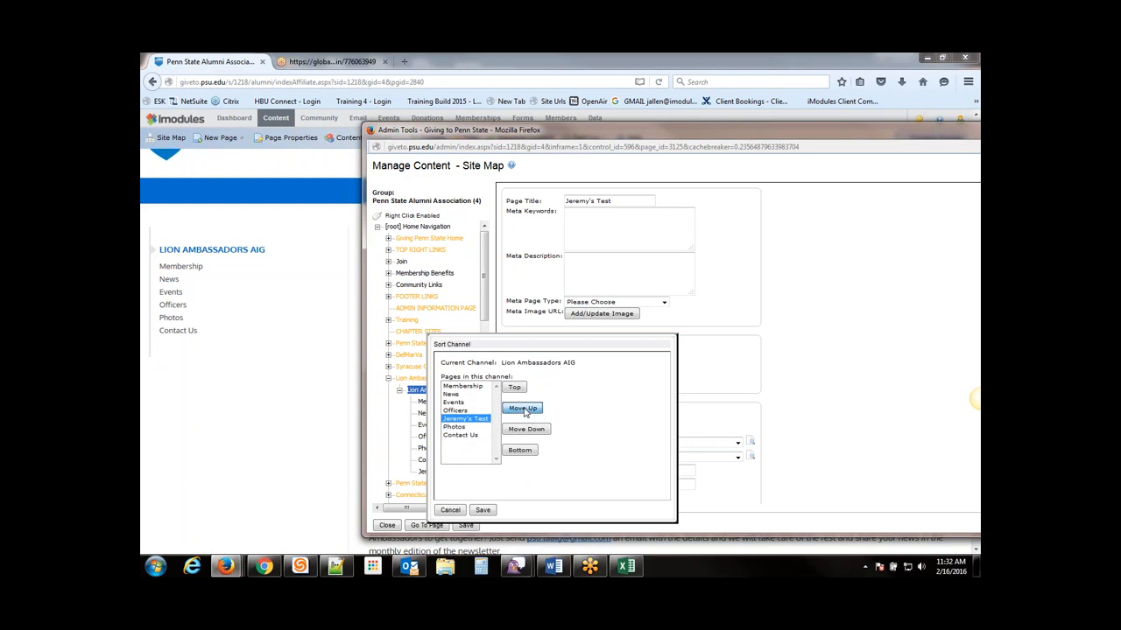
pyautogui.click(524, 408)
pyautogui.click(523, 409)
pyautogui.click(524, 409)
pyautogui.click(524, 430)
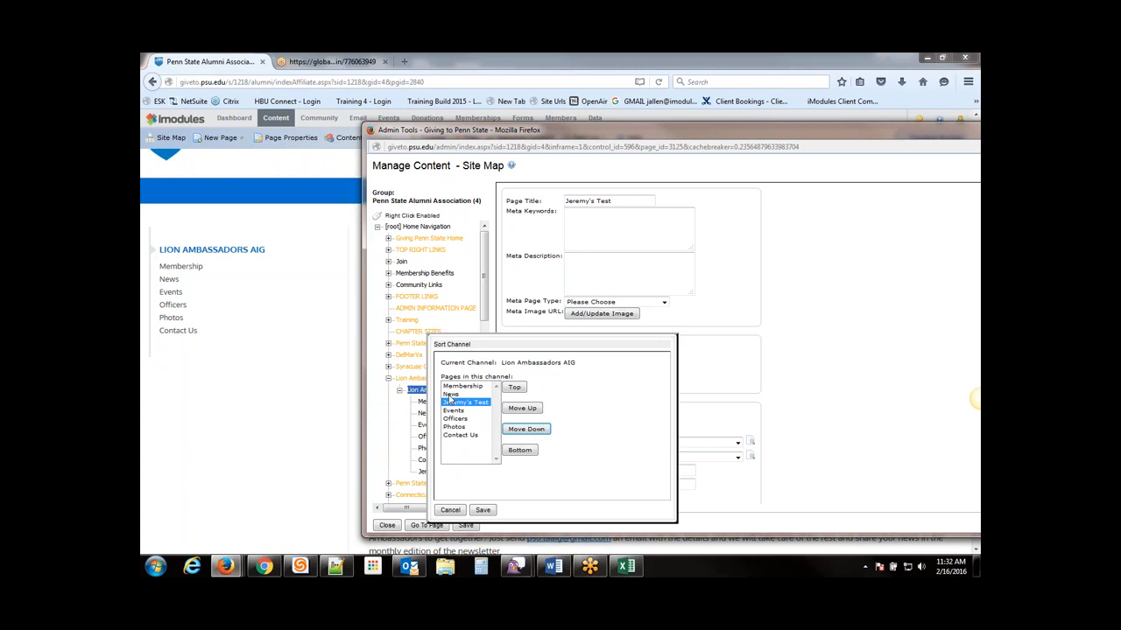
pyautogui.click(484, 509)
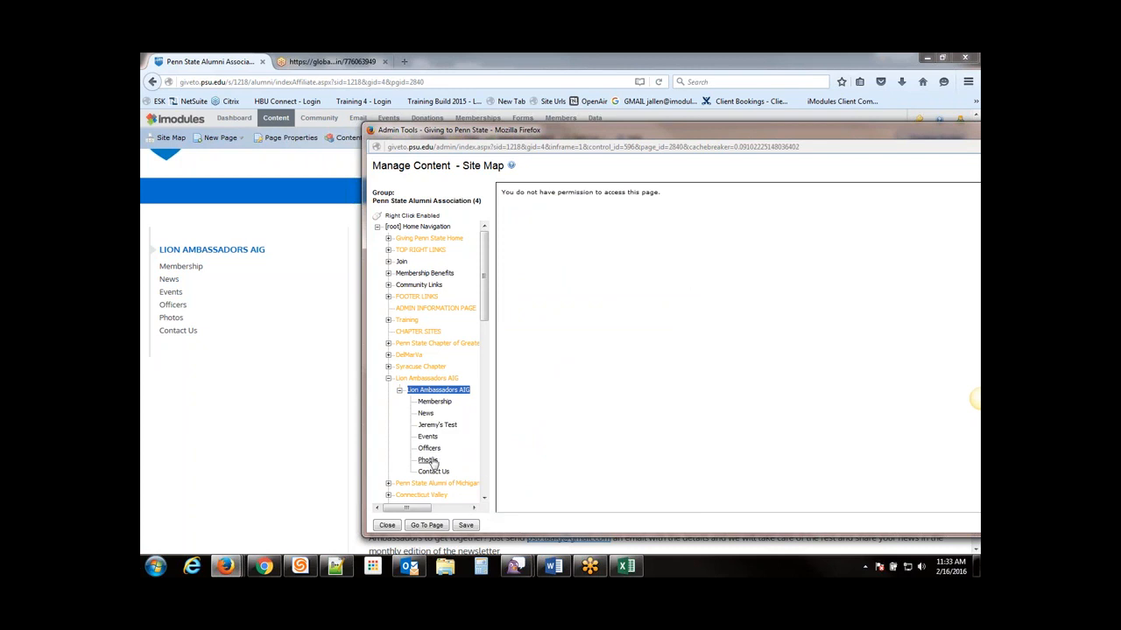
# Go to the test page from the site map to view it on the site, and reopen the site map.
pyautogui.click(425, 427)
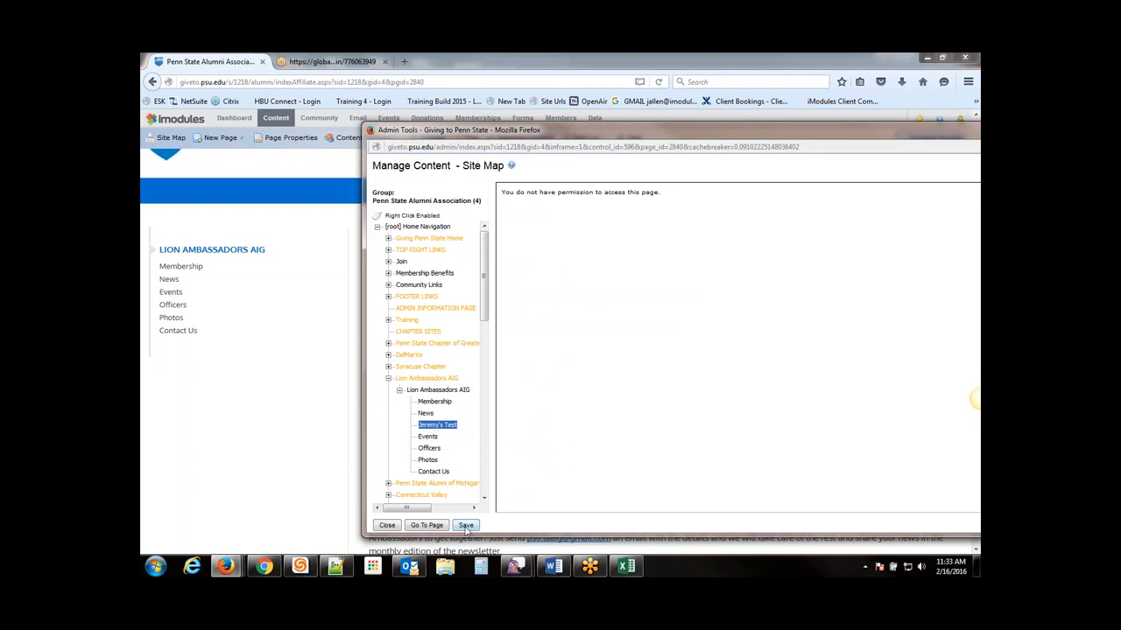
pyautogui.click(467, 526)
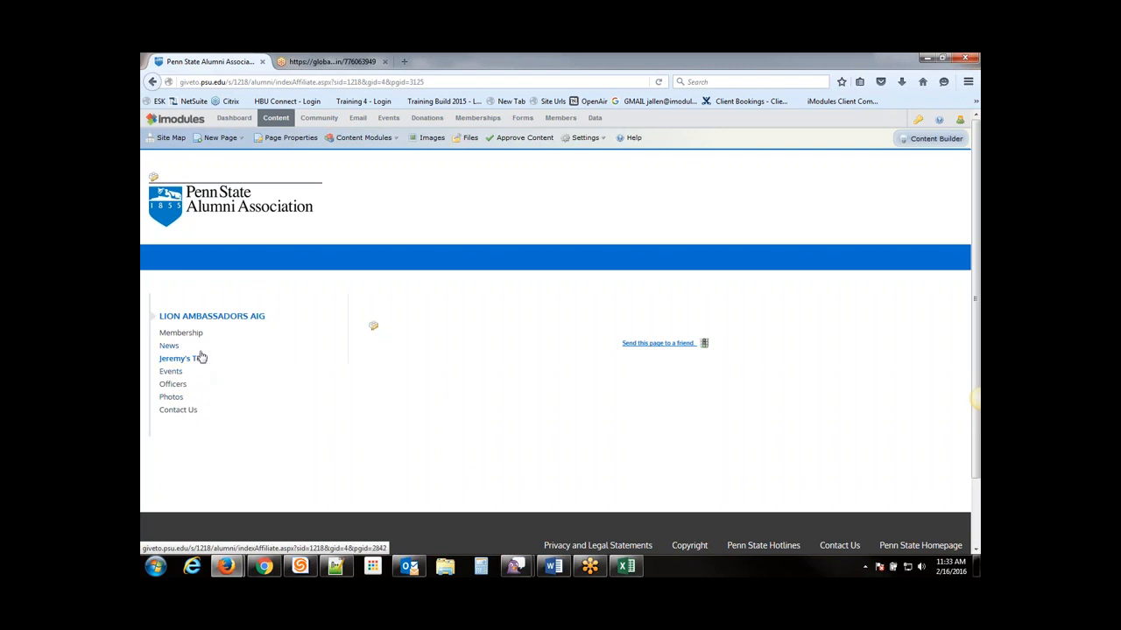
pyautogui.click(171, 140)
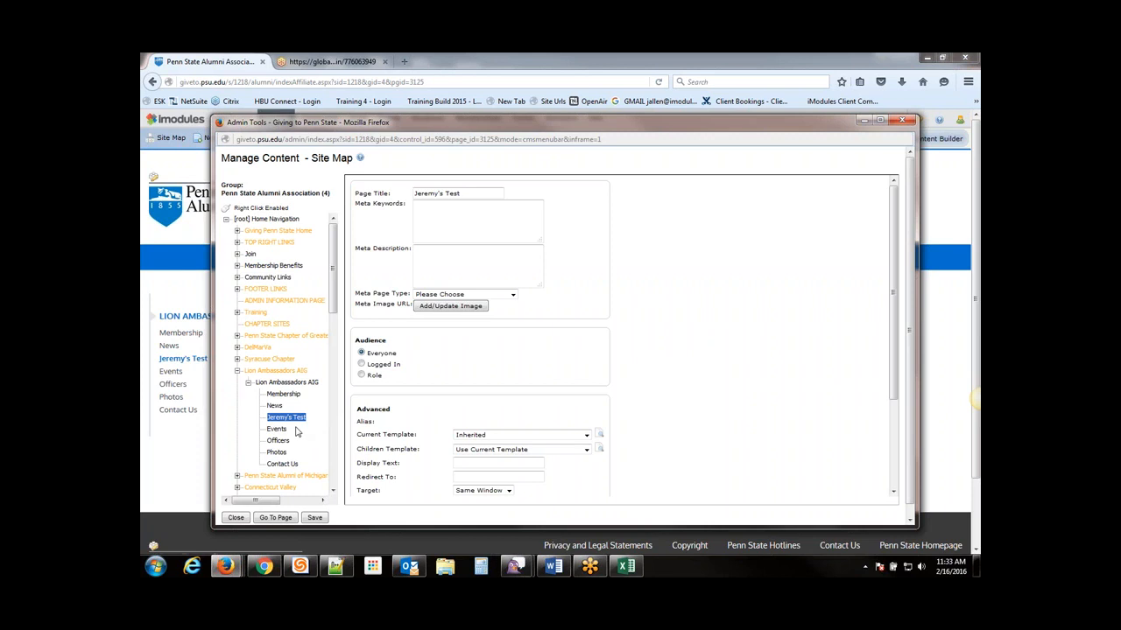
# Request removal of the test page under Lion Ambassadors AIG and cancel at the confirmation.
pyautogui.rightClick(270, 385)
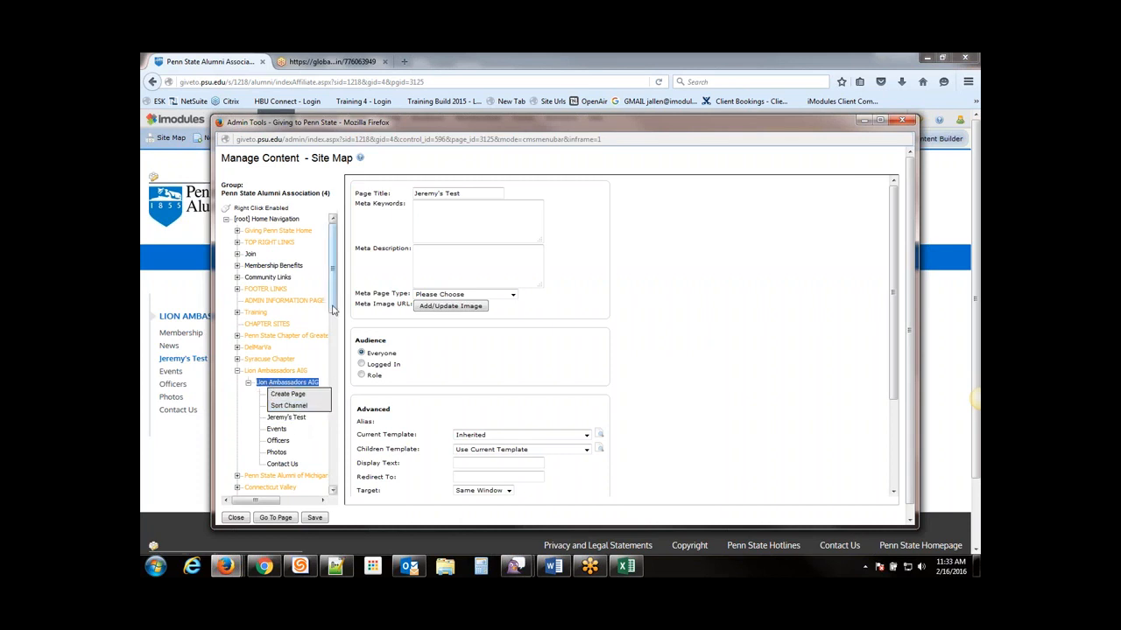
pyautogui.rightClick(279, 420)
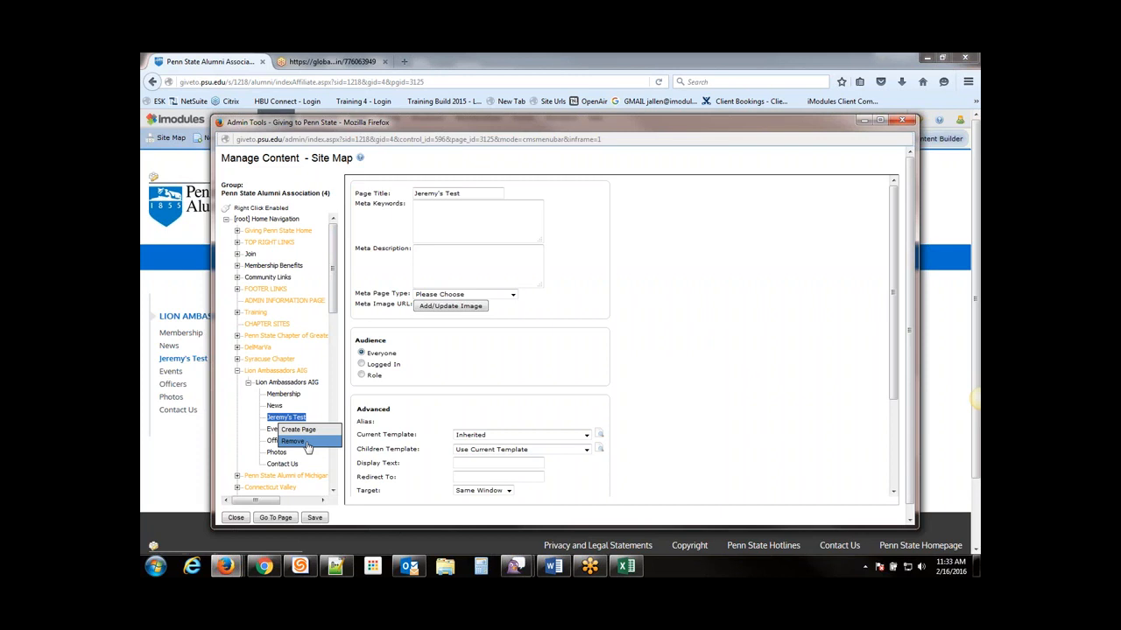
pyautogui.click(293, 442)
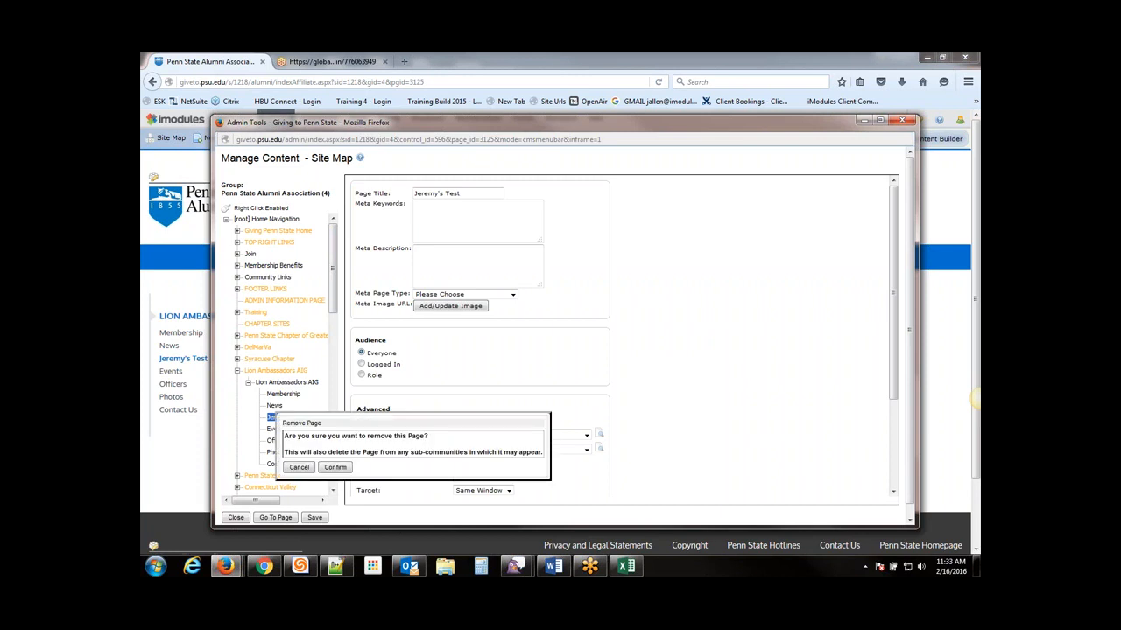
pyautogui.click(297, 467)
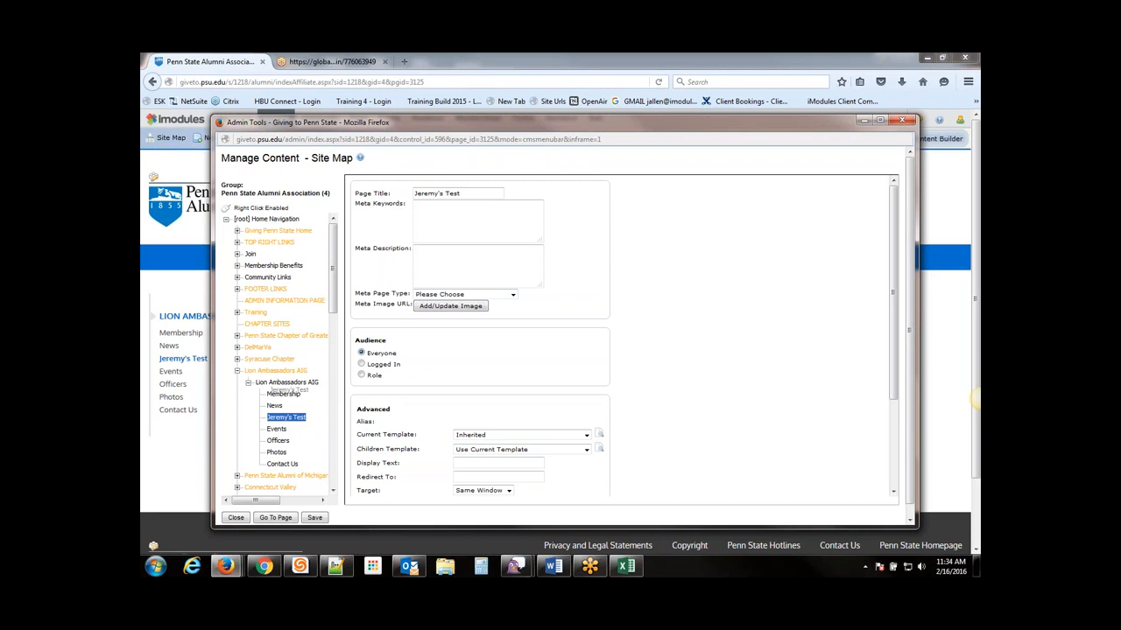
# Try to move the test page under Lion Ambassadors AIG within the site map tree, cancelling the move.
pyautogui.moveTo(286, 416); pyautogui.dragTo(254, 380)
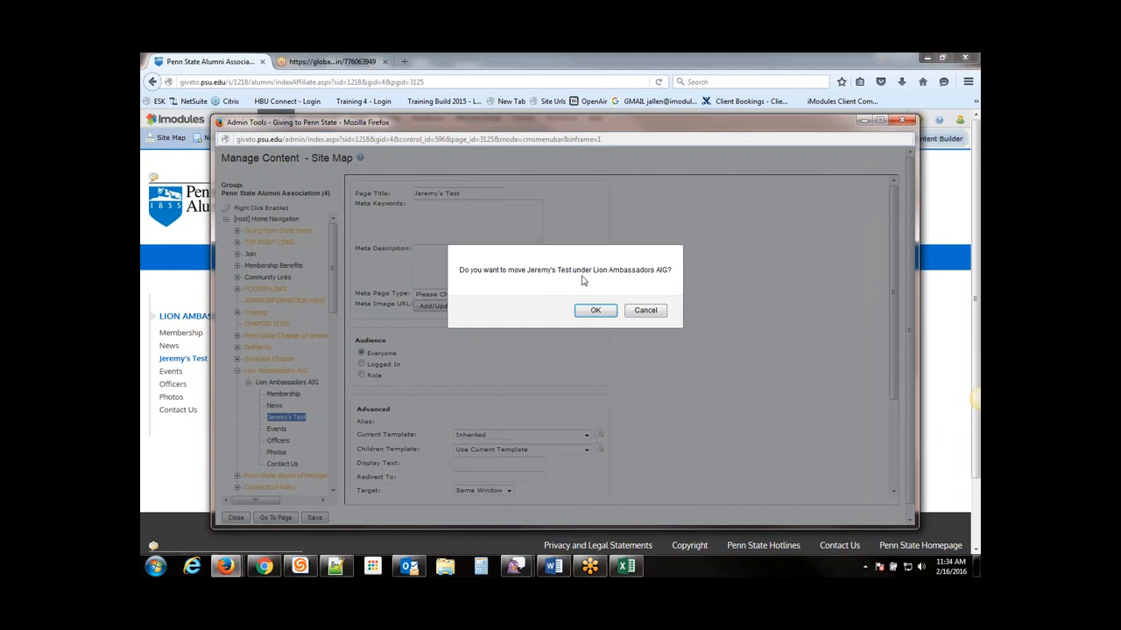
pyautogui.click(643, 312)
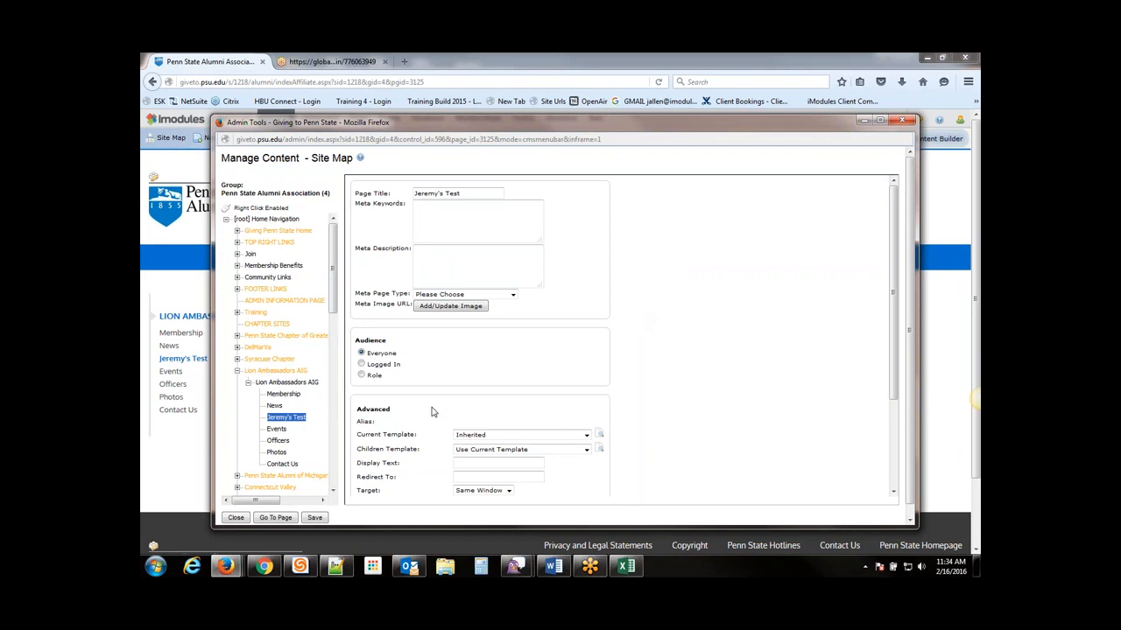
# Examine the test page's advanced settings, especially the option to exclude this page from navigation.
pyautogui.scroll(-3, 446, 408)
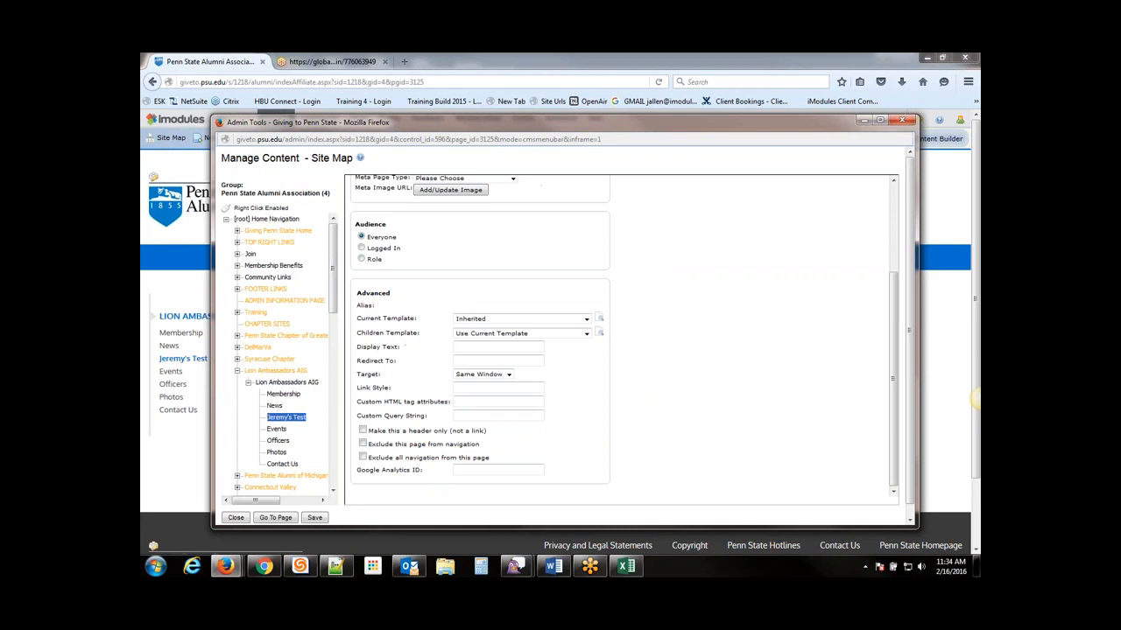
pyautogui.moveTo(368, 445); pyautogui.dragTo(480, 452)
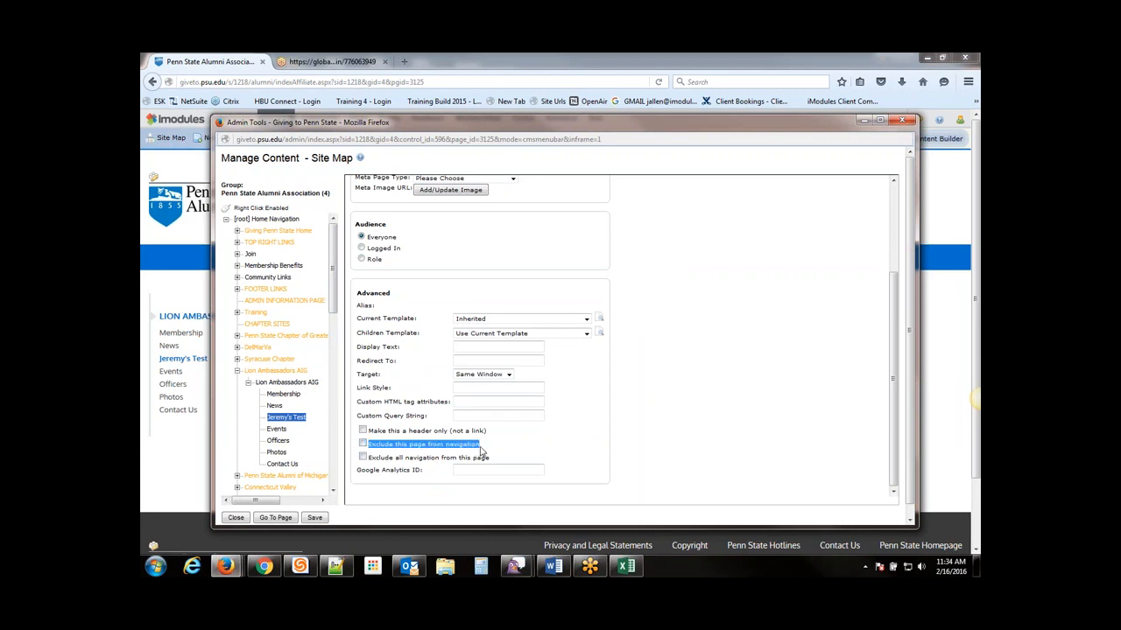
pyautogui.click(645, 436)
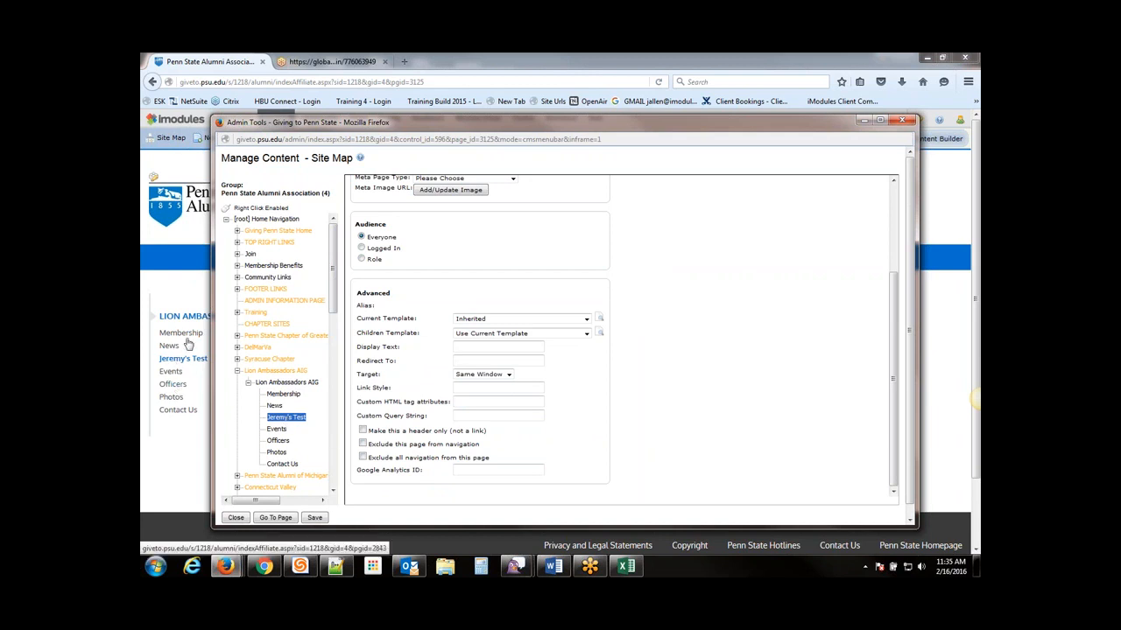
# Exclude the test page under Lion Ambassadors AIG from navigation, save its properties and close the site map.
pyautogui.click(286, 419)
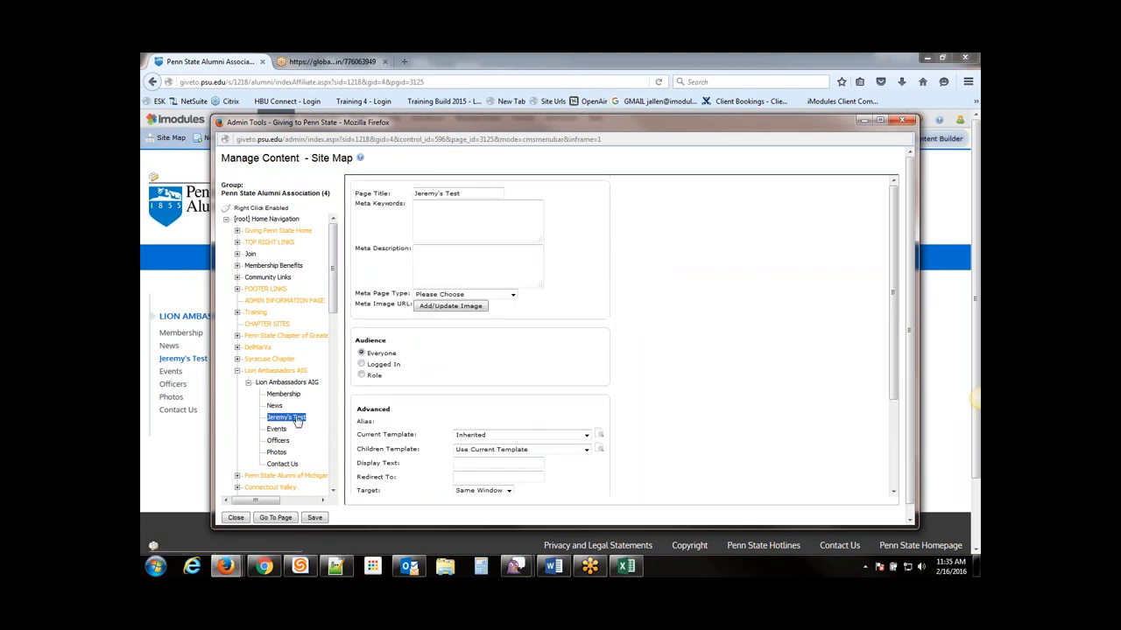
pyautogui.scroll(-3, 613, 337)
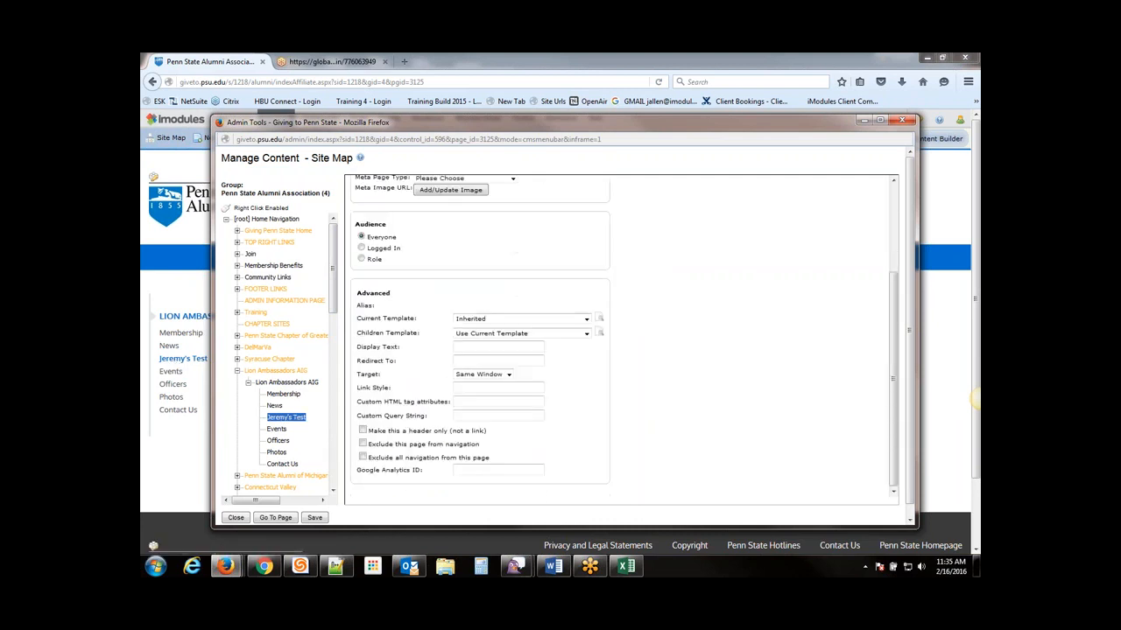
pyautogui.click(362, 444)
pyautogui.click(314, 519)
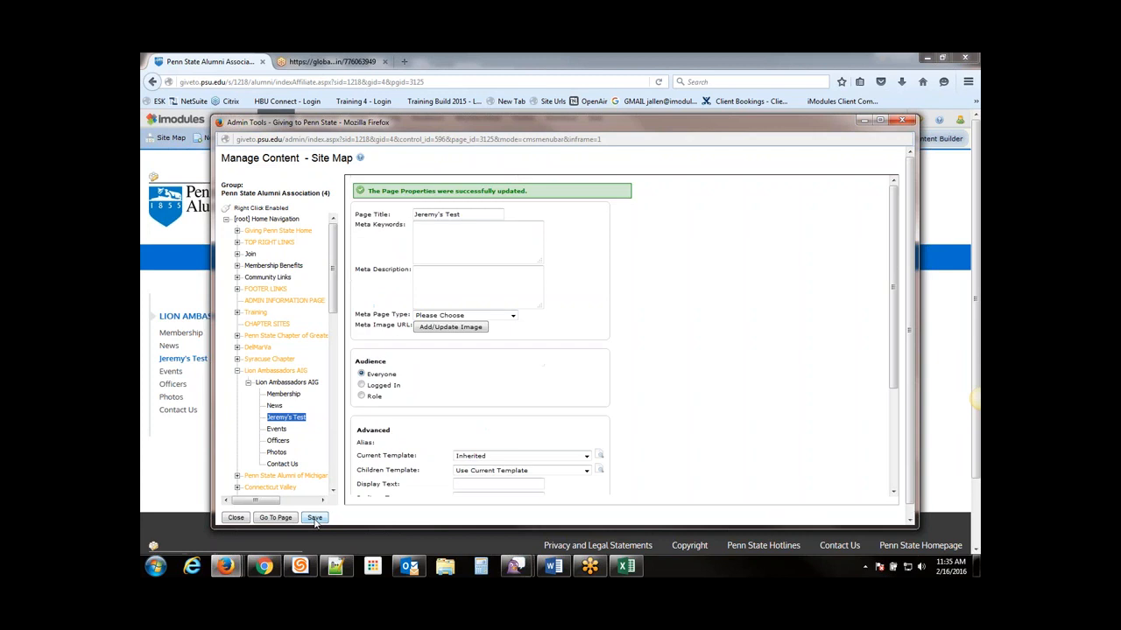
pyautogui.click(236, 518)
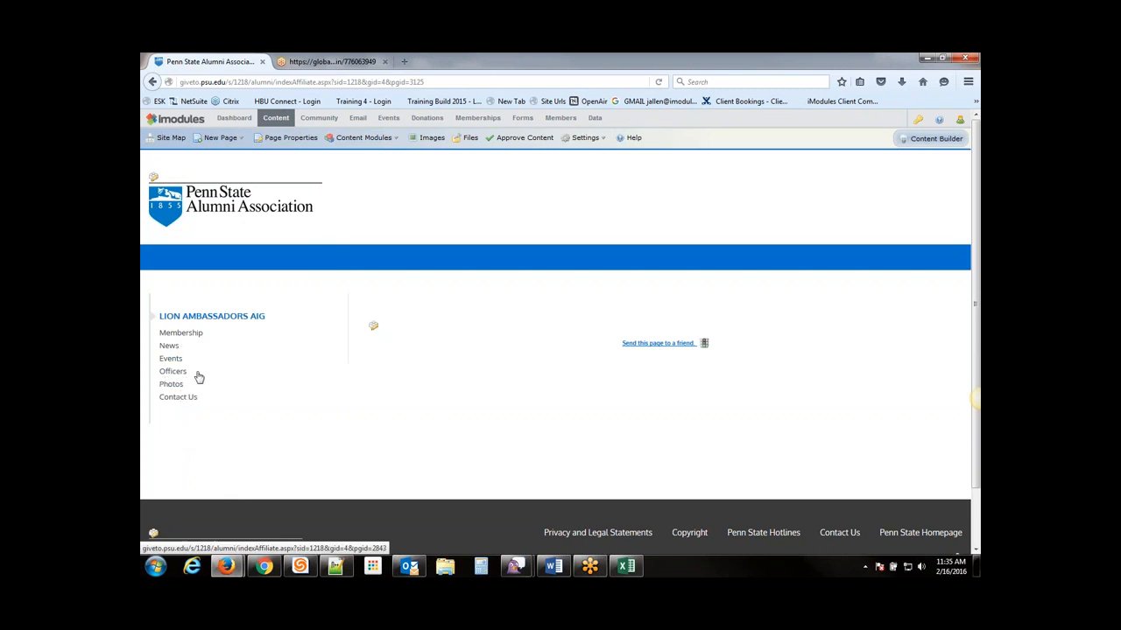
# Reopen the site map and select the test page under Lion Ambassadors AIG.
pyautogui.click(171, 137)
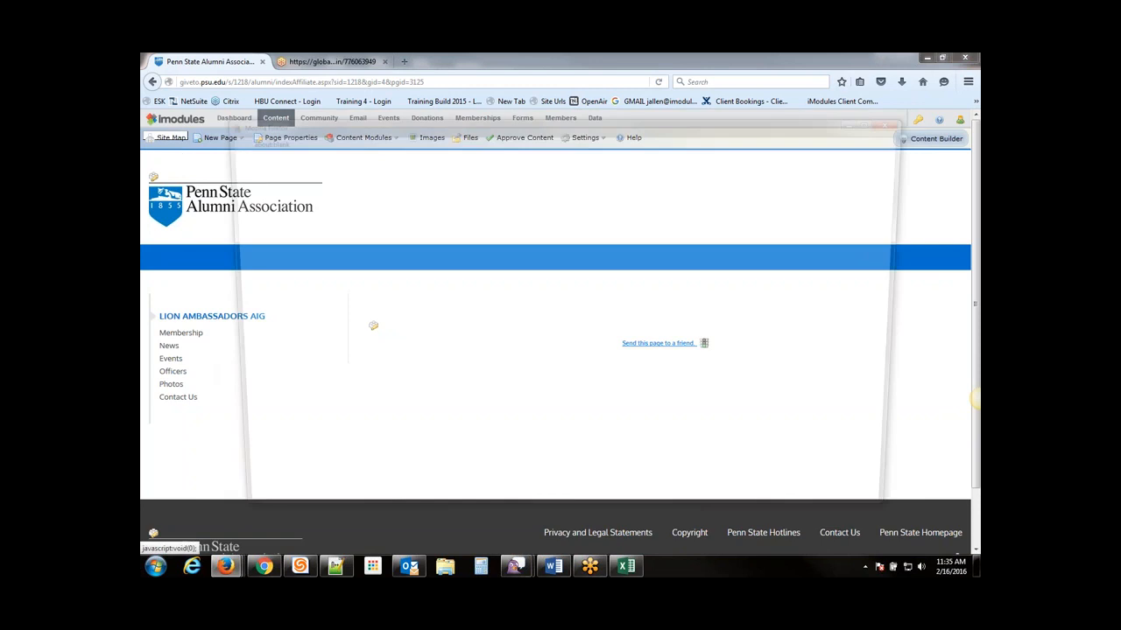
pyautogui.click(275, 429)
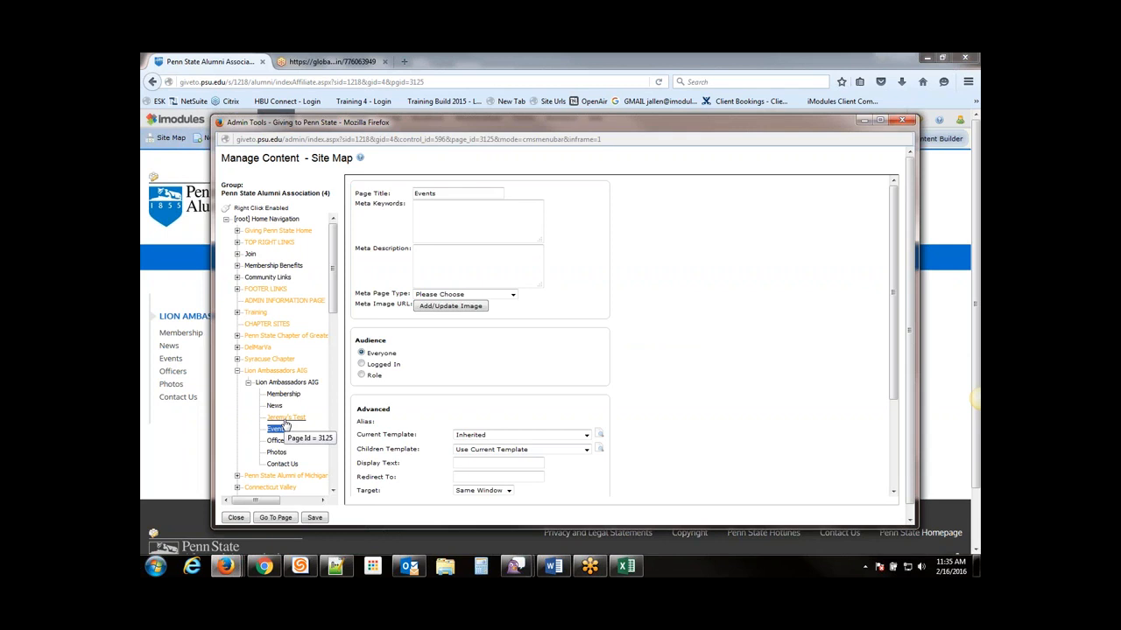
pyautogui.click(285, 418)
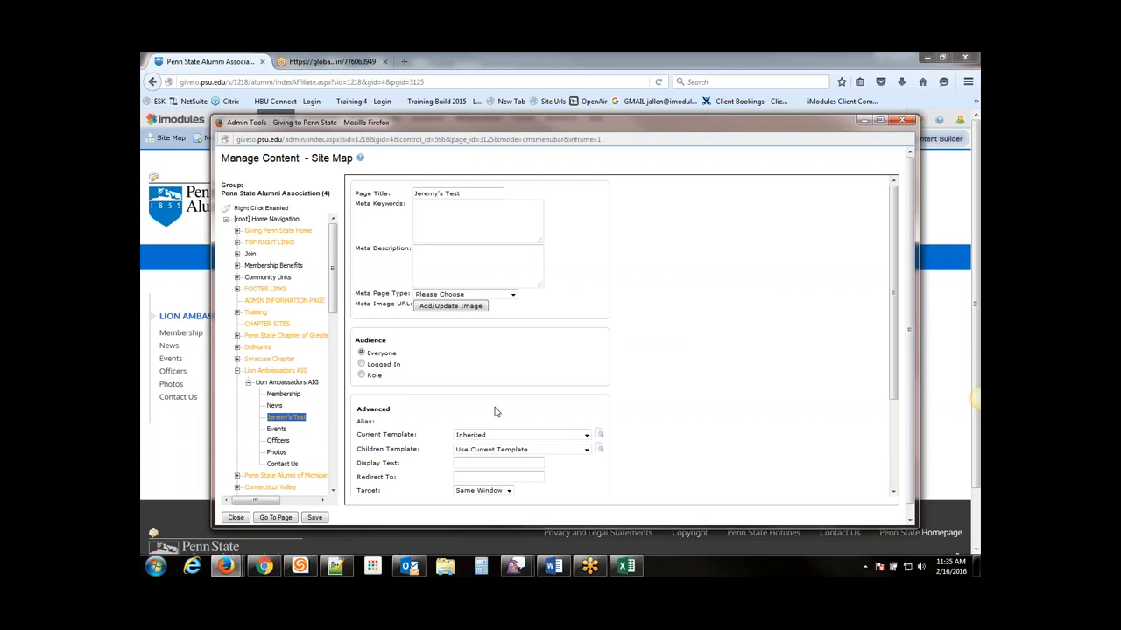
# Set the test page's display text to Training CMS, leaving its page title as it is.
pyautogui.click(470, 193)
pyautogui.moveTo(470, 194); pyautogui.dragTo(406, 191)
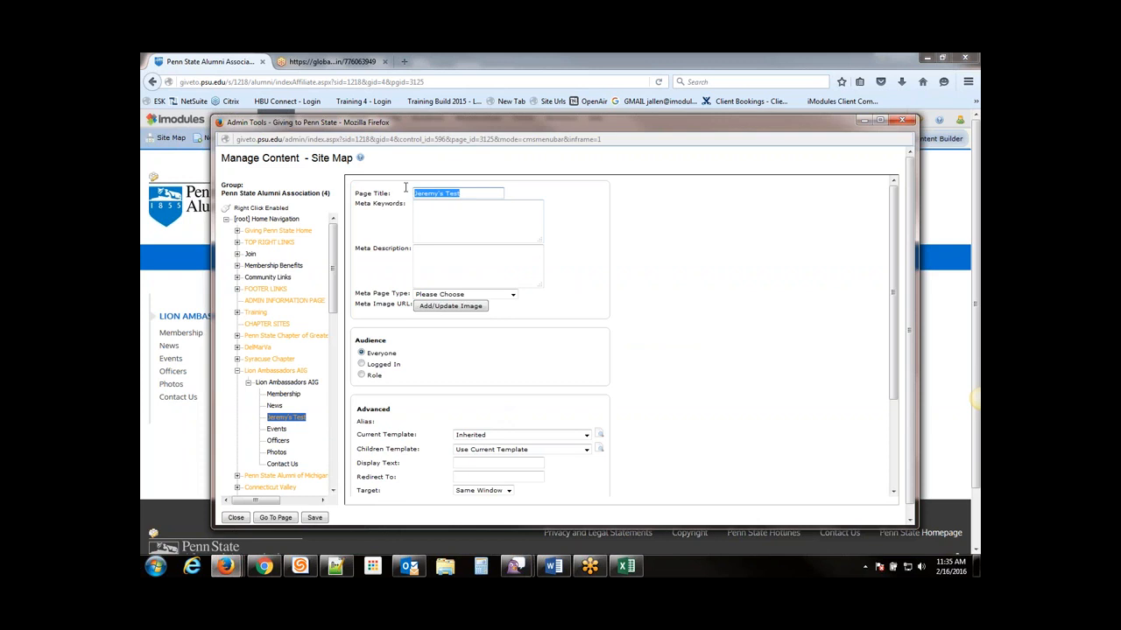
pyautogui.click(467, 193)
pyautogui.moveTo(357, 463); pyautogui.dragTo(401, 463)
pyautogui.click(466, 463)
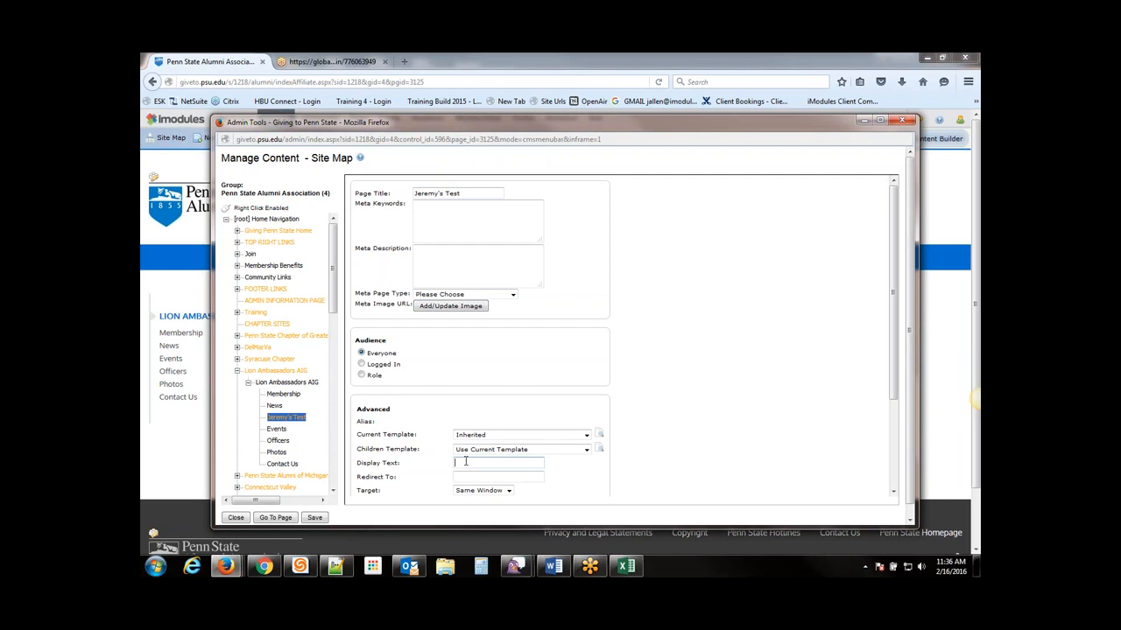
pyautogui.write('Training CMS')
# Turn off the exclusion of the test page from navigation and save its properties.
pyautogui.scroll(-2, 465, 462)
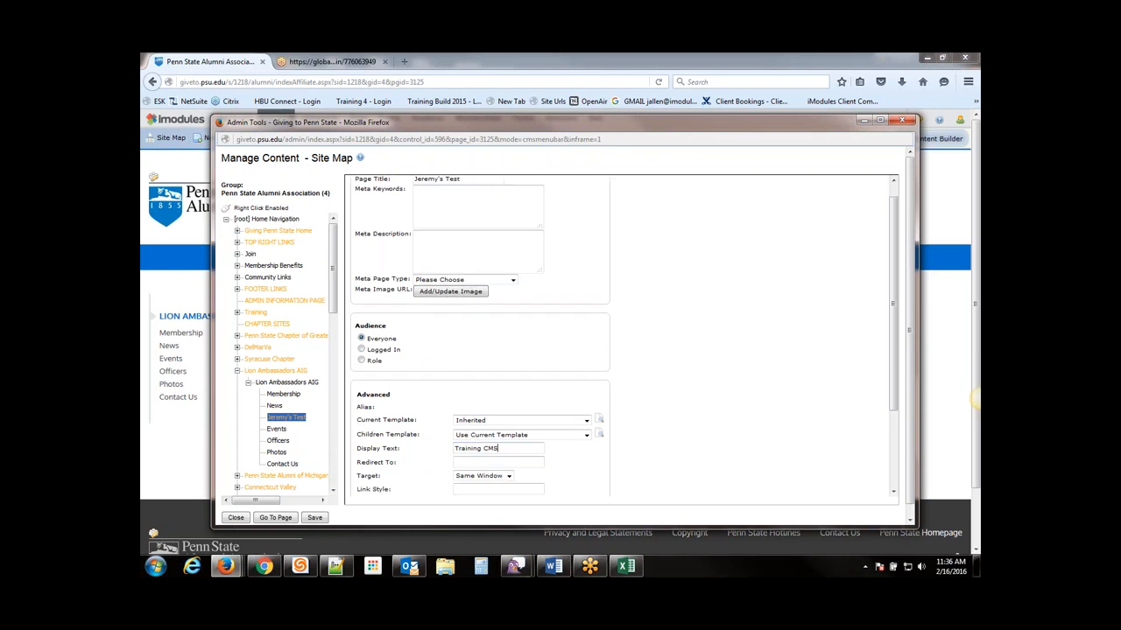
pyautogui.scroll(-1, 403, 442)
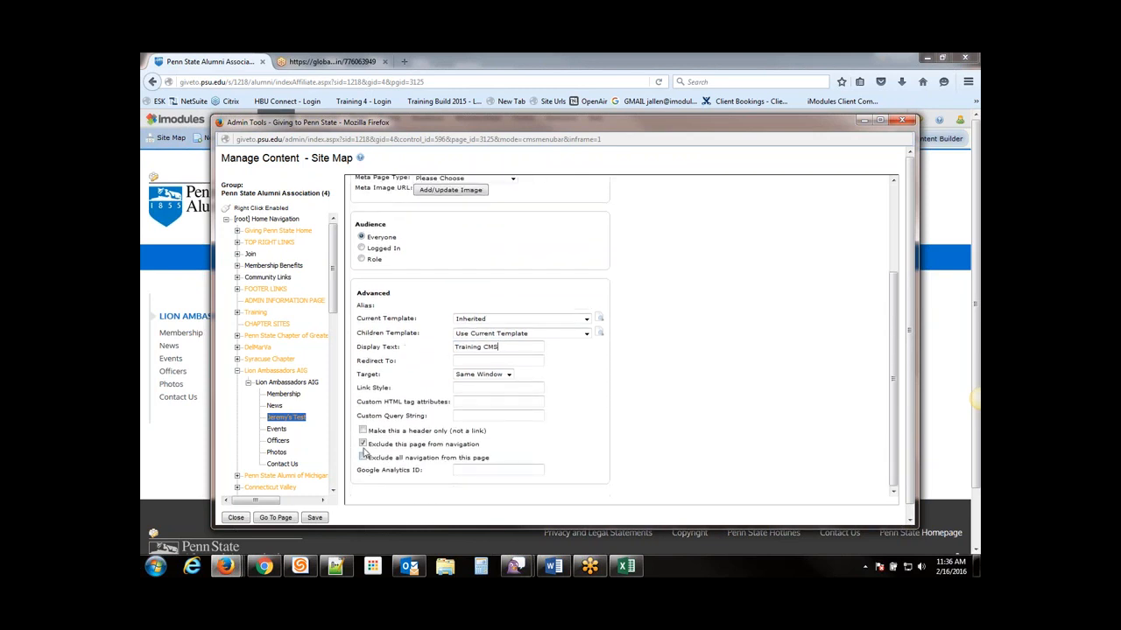
pyautogui.click(362, 444)
pyautogui.click(315, 518)
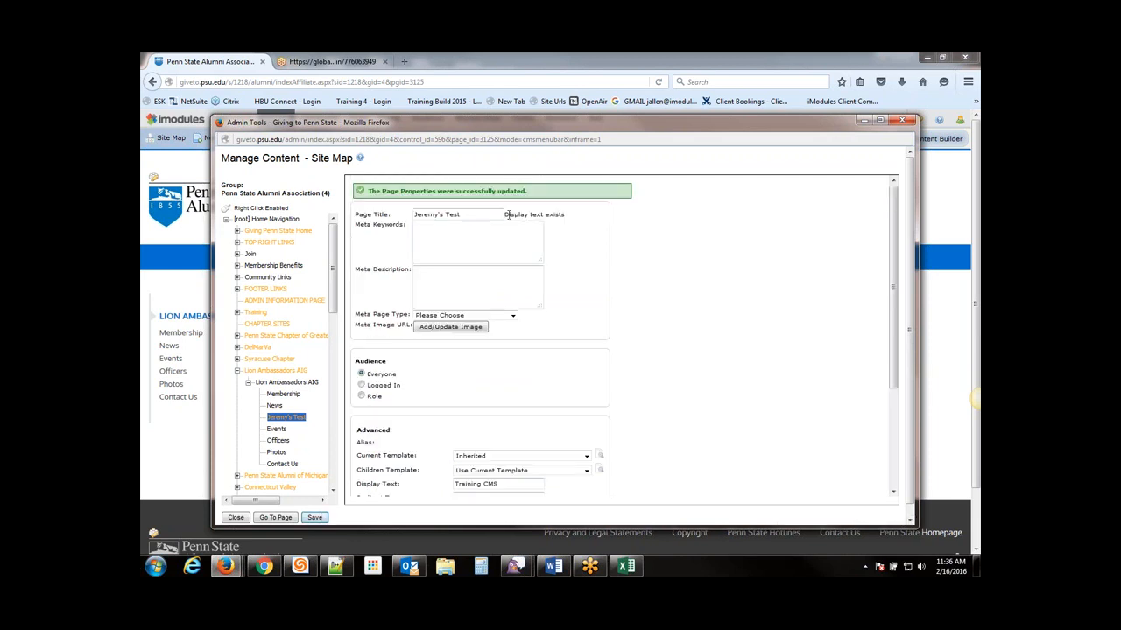
# Check the note beside the page title and go to the test page to view its navigation link.
pyautogui.moveTo(506, 213); pyautogui.dragTo(571, 218)
pyautogui.click(571, 218)
pyautogui.click(275, 518)
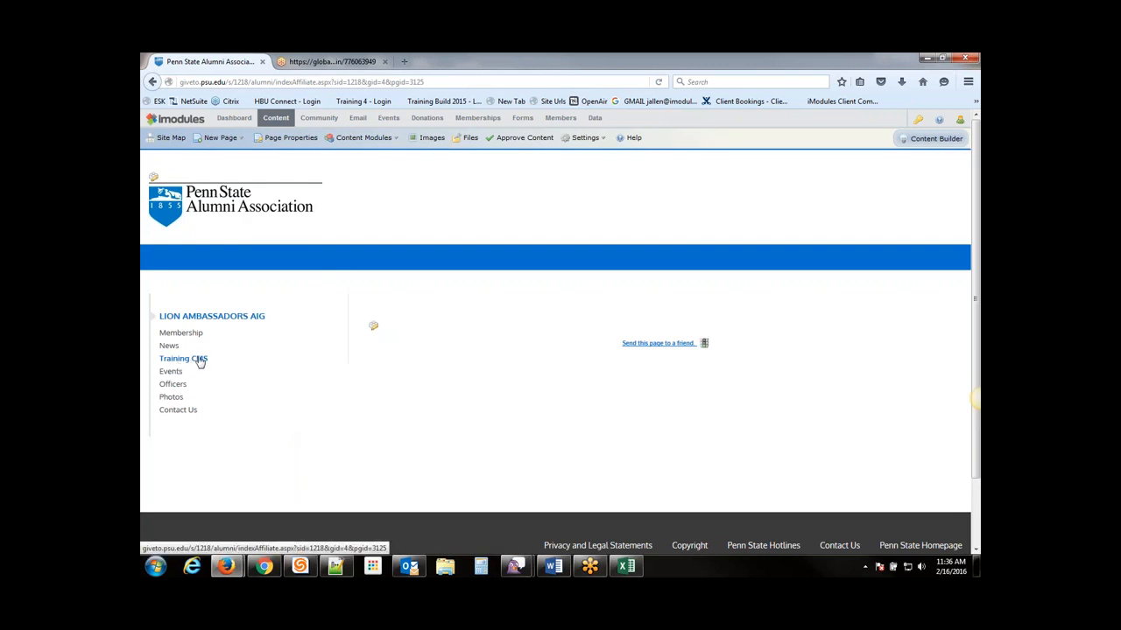
# Reopen the site map, closing the pop-up window that shows the site's logout and home pages.
pyautogui.click(172, 137)
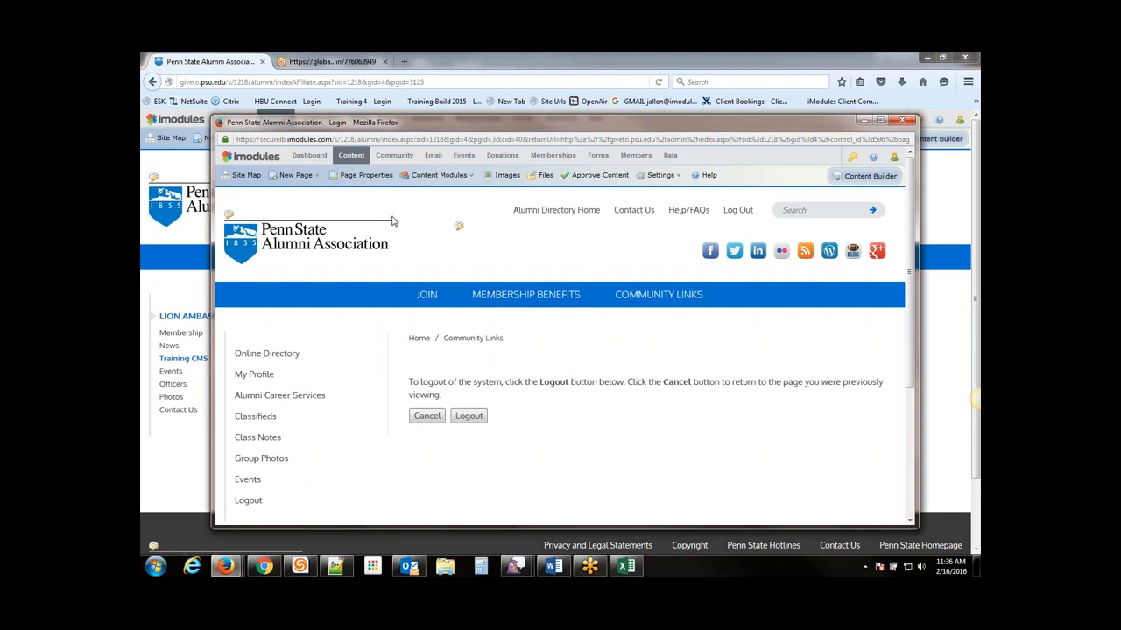
pyautogui.click(356, 159)
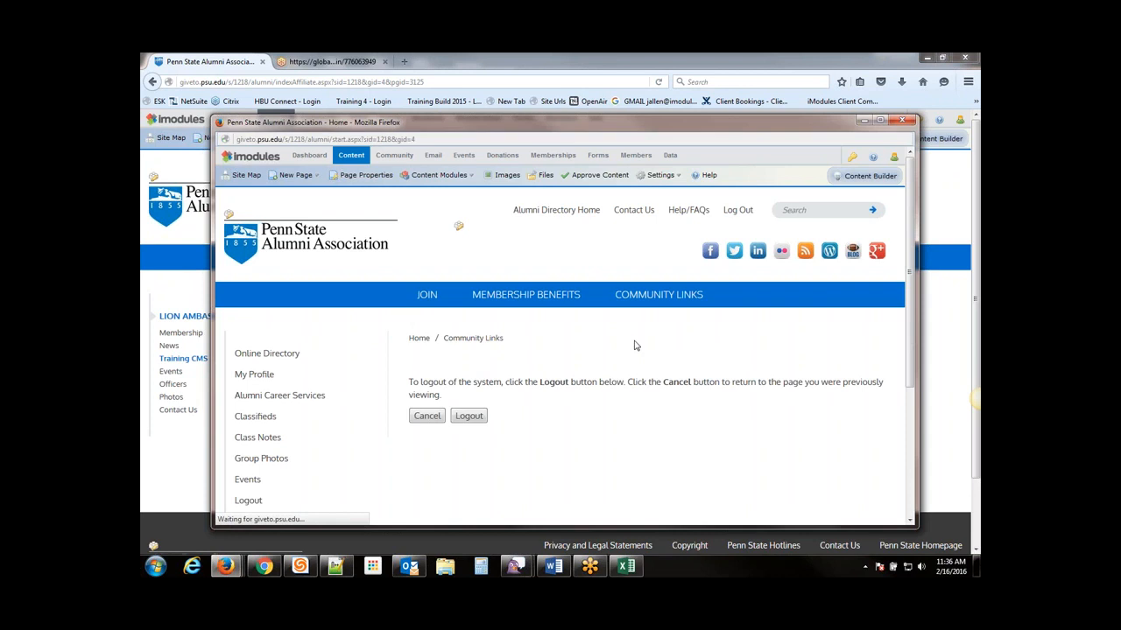
pyautogui.click(902, 120)
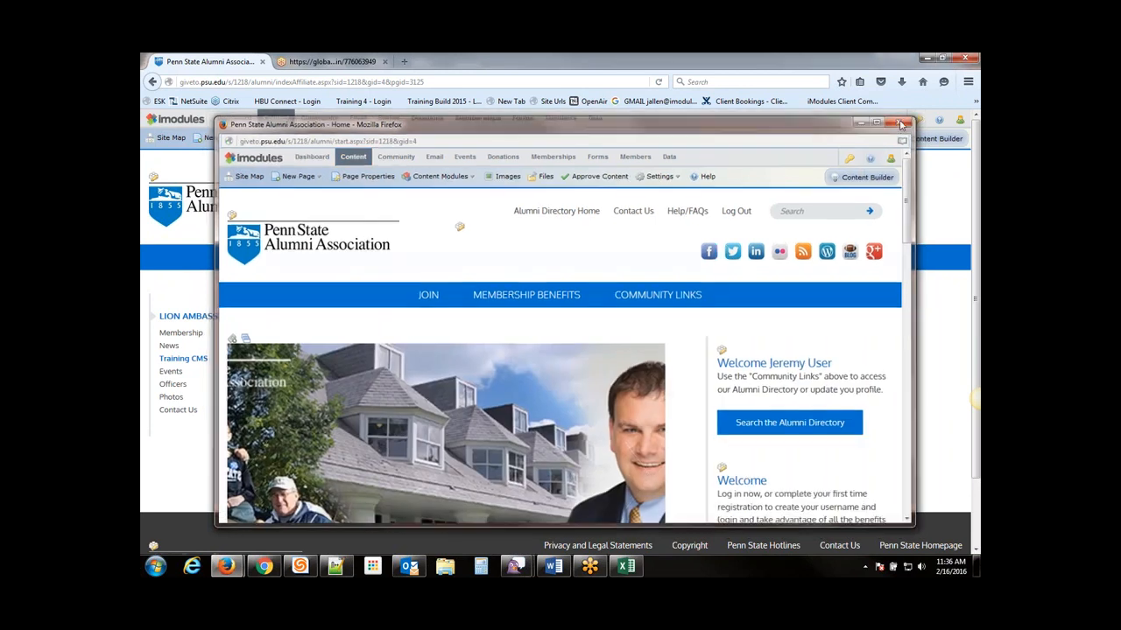
pyautogui.click(167, 138)
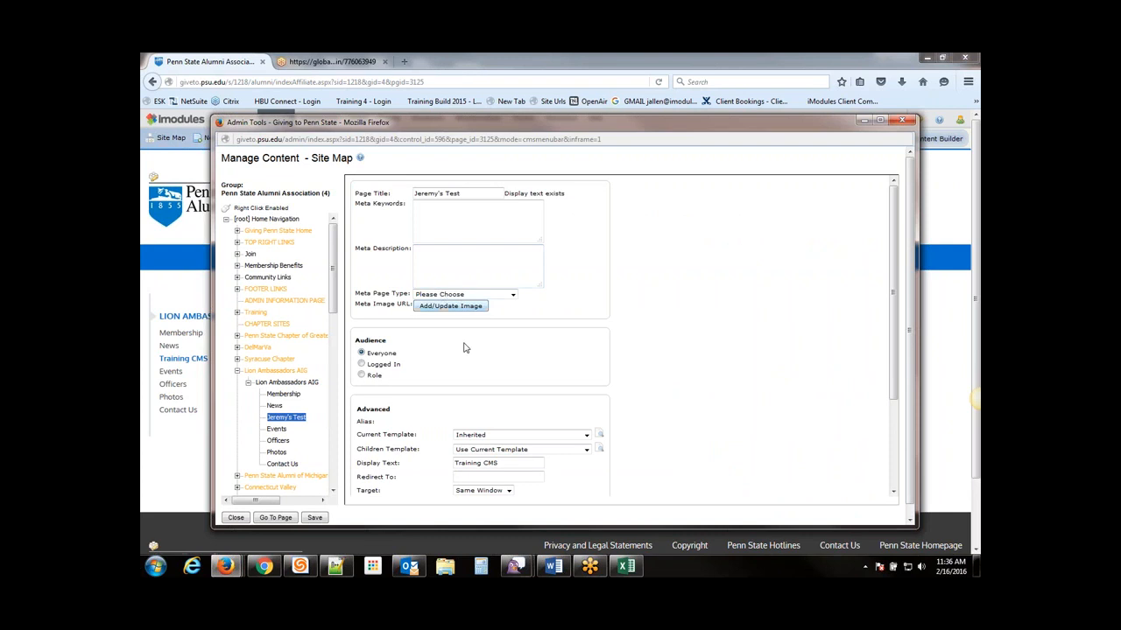
# Compare the test page's page title with its display text in the advanced settings.
pyautogui.click(463, 194)
pyautogui.scroll(-3, 482, 220)
pyautogui.moveTo(505, 348); pyautogui.dragTo(442, 347)
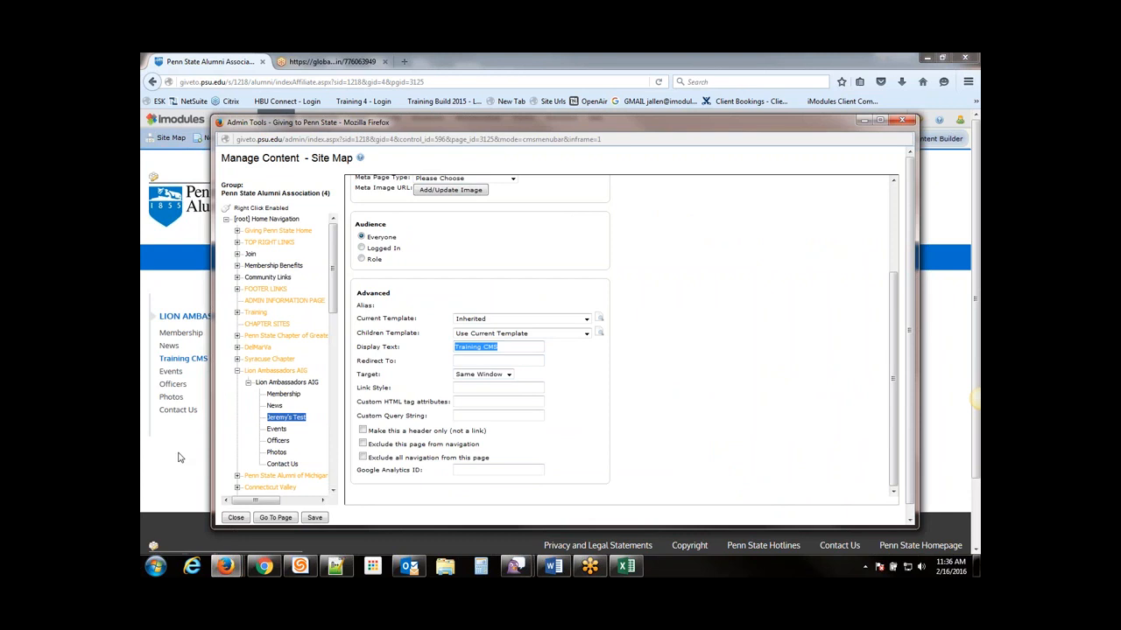
pyautogui.click(500, 346)
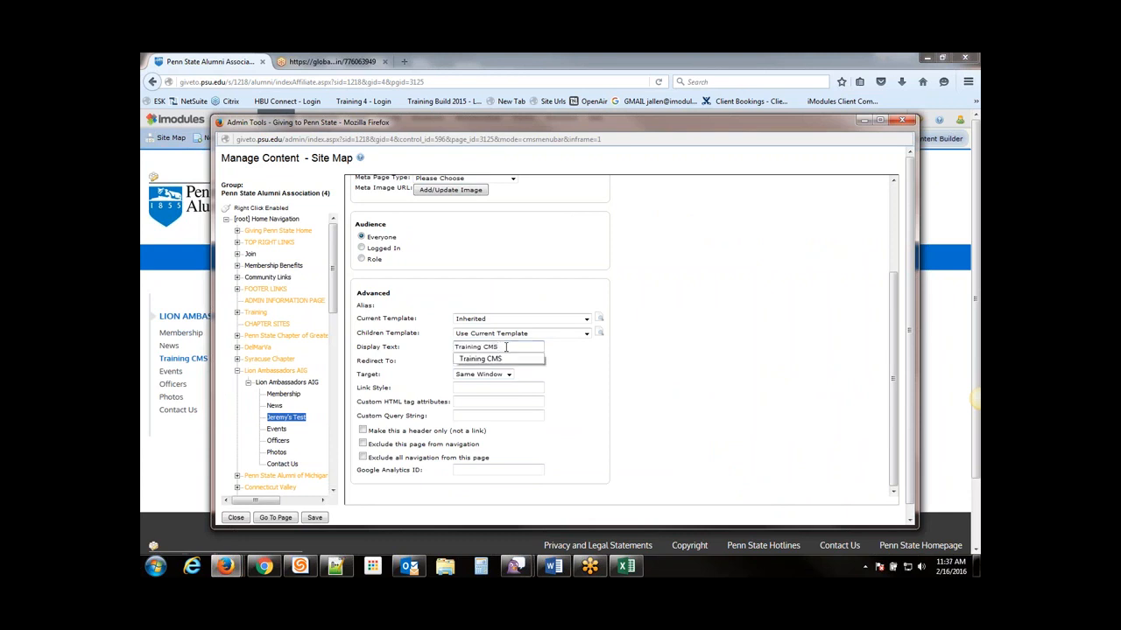
pyautogui.click(602, 365)
pyautogui.scroll(3, 604, 376)
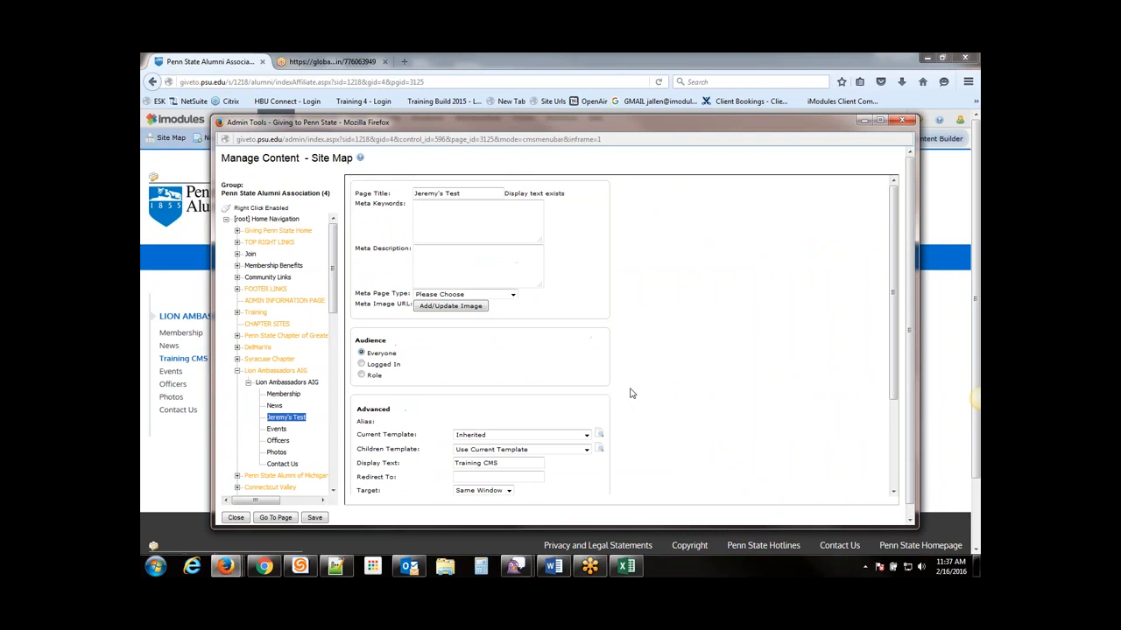
# Review the test page's meta description field and the available meta page types without choosing one.
pyautogui.click(429, 251)
pyautogui.click(513, 296)
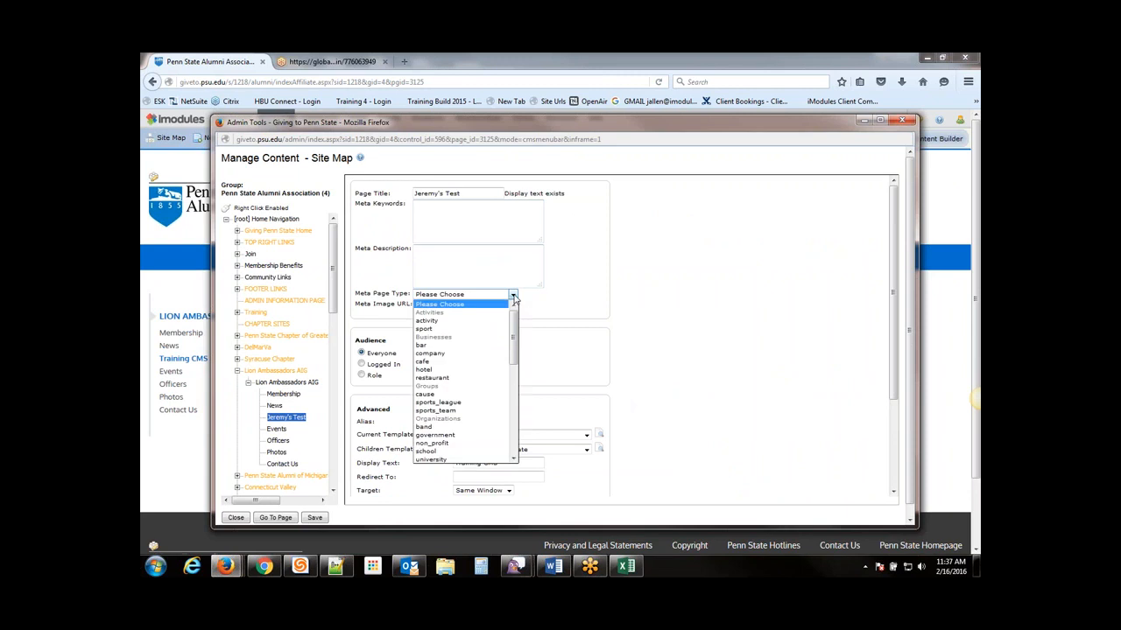
pyautogui.click(513, 298)
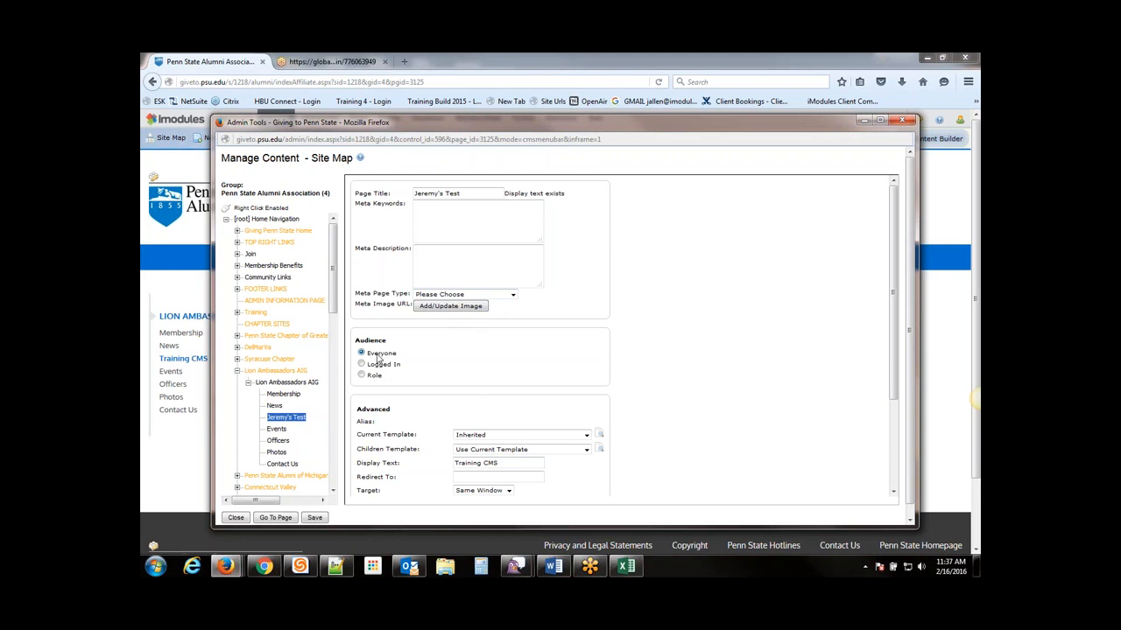
# Inspect the role-based audience options for the test page and return the audience to Everyone.
pyautogui.scroll(-2, 380, 363)
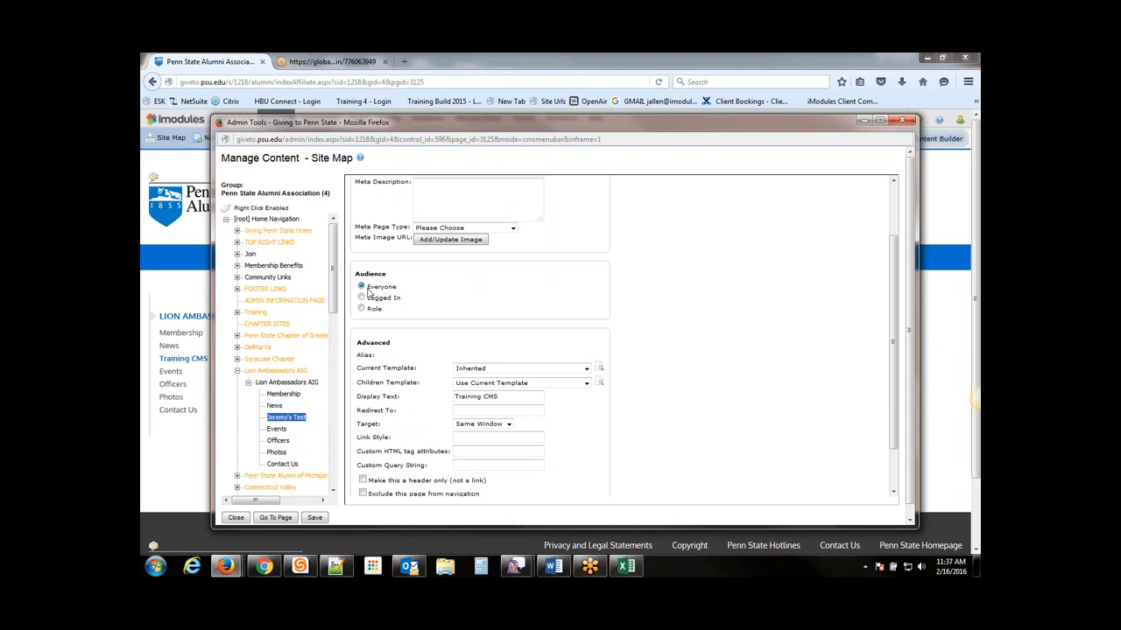
pyautogui.moveTo(367, 289); pyautogui.dragTo(394, 296)
pyautogui.click(394, 296)
pyautogui.click(361, 309)
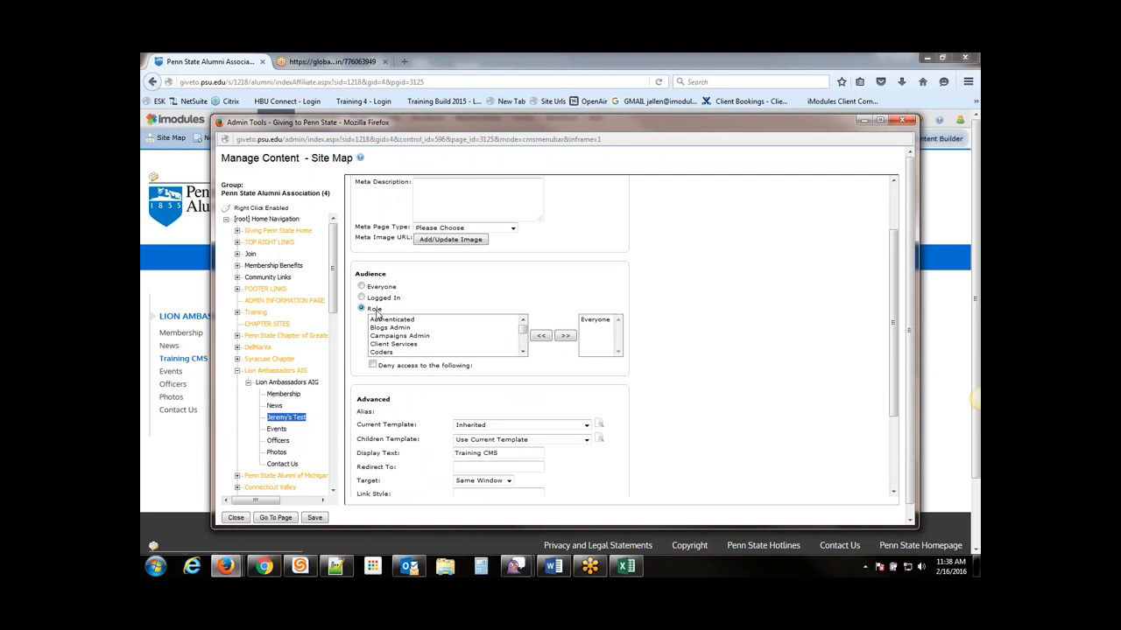
pyautogui.click(361, 287)
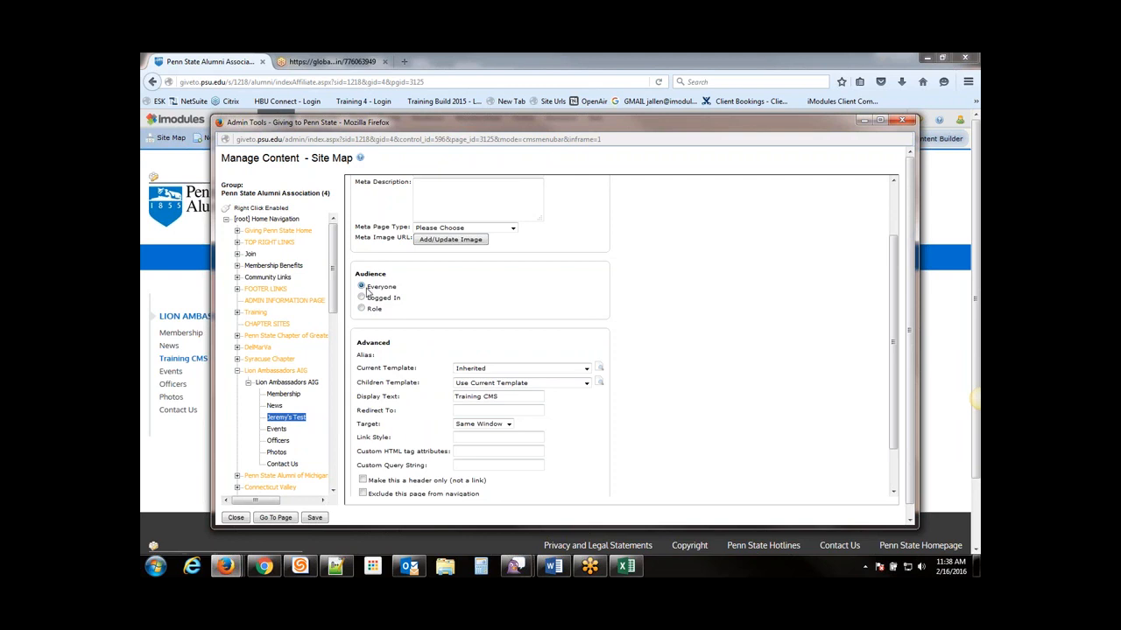
# Preview the test page with the thon template, close the preview and return the current template to Inherited.
pyautogui.scroll(-1, 413, 324)
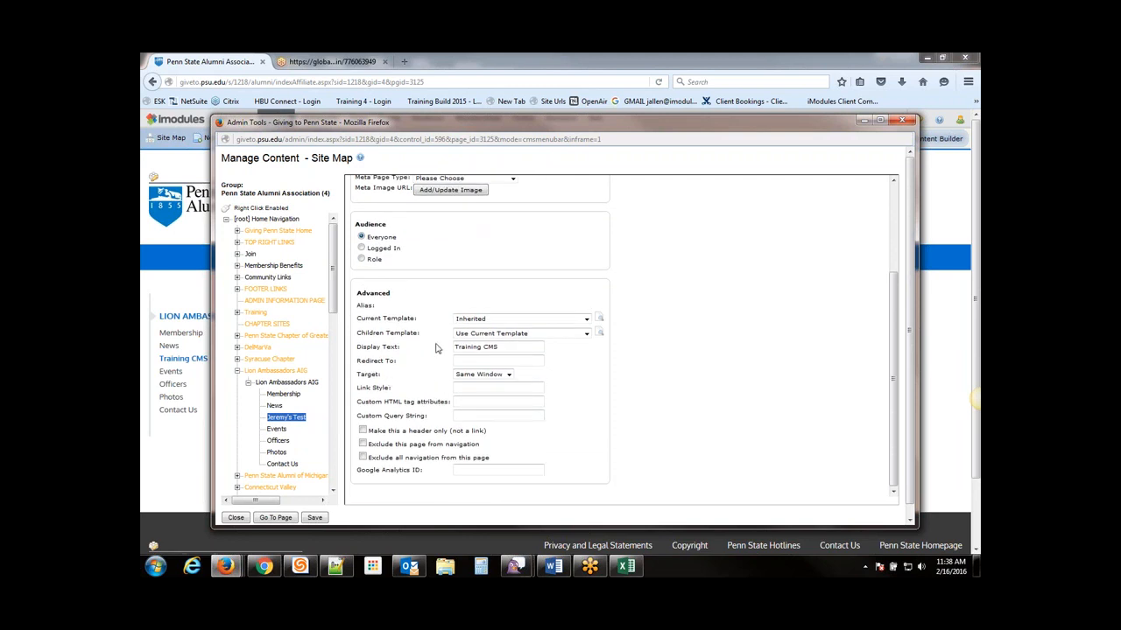
pyautogui.click(547, 324)
pyautogui.click(547, 320)
pyautogui.click(586, 319)
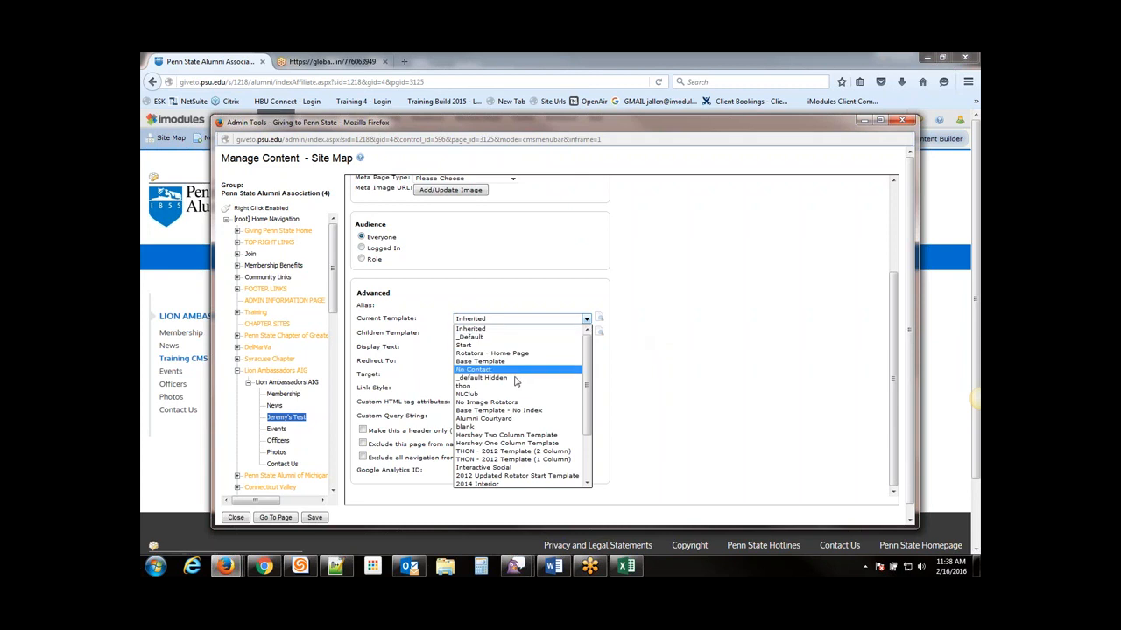
pyautogui.click(481, 388)
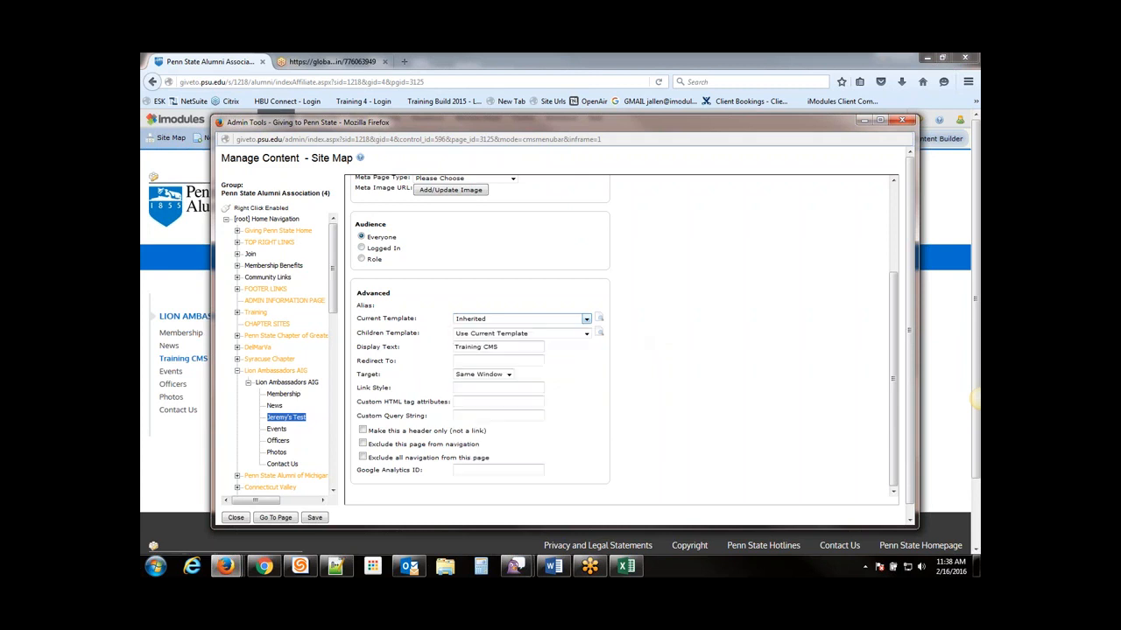
pyautogui.click(600, 321)
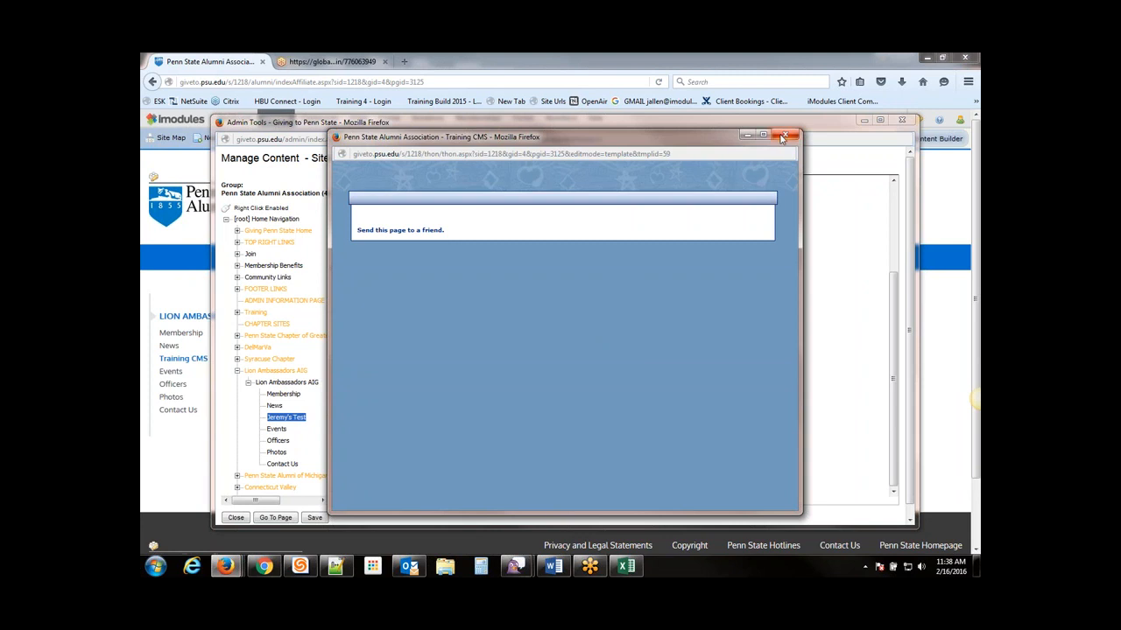
pyautogui.click(785, 135)
pyautogui.click(587, 319)
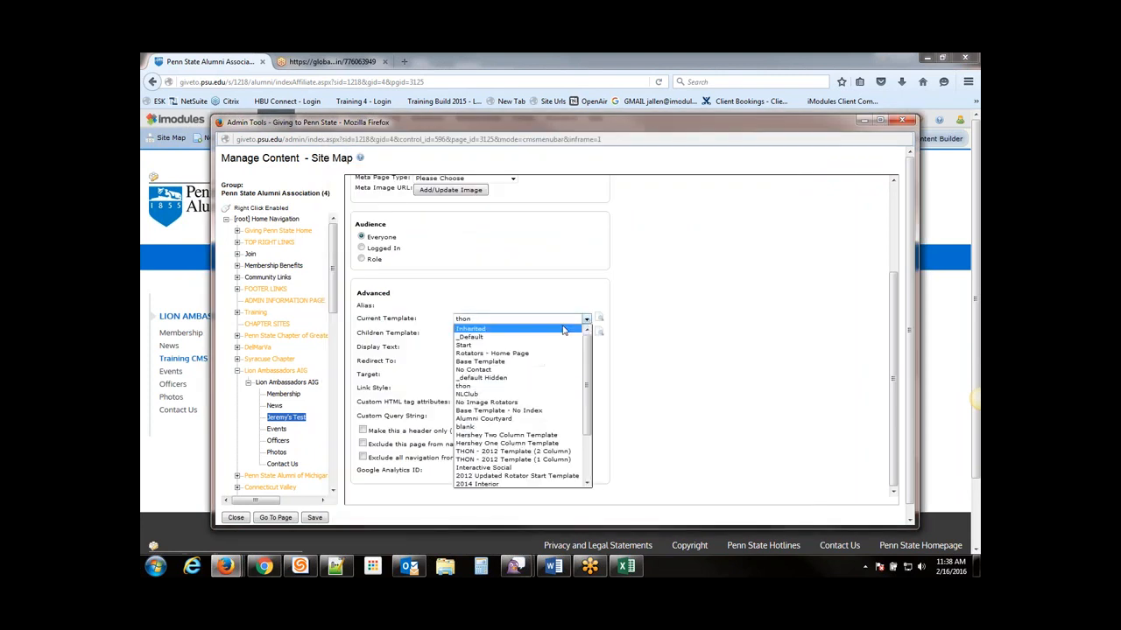
pyautogui.click(563, 329)
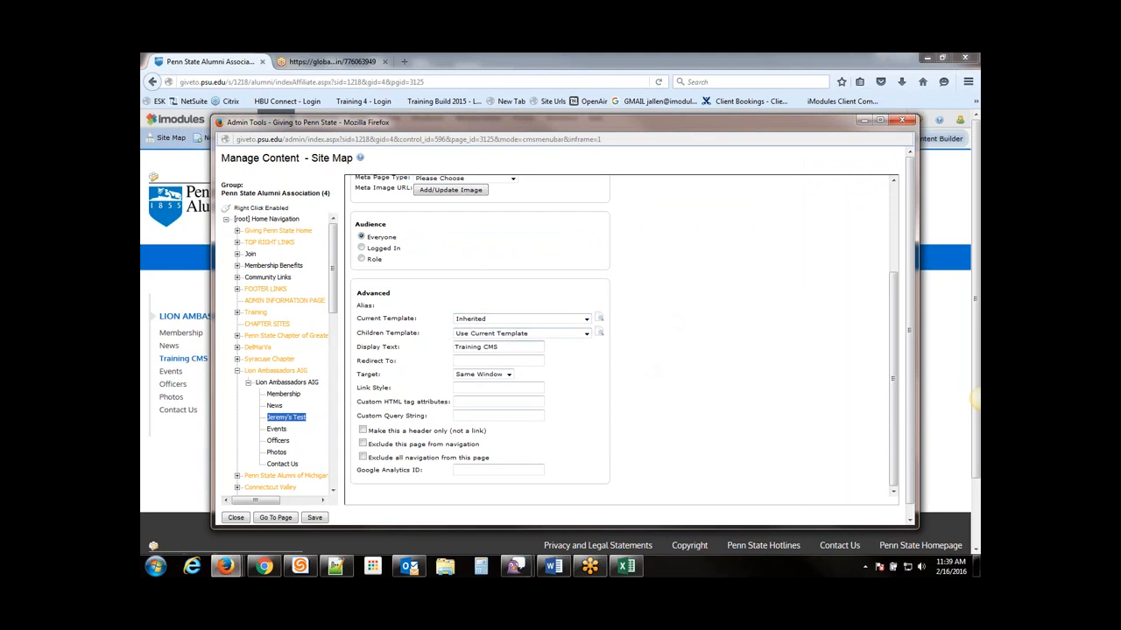
pyautogui.click(478, 360)
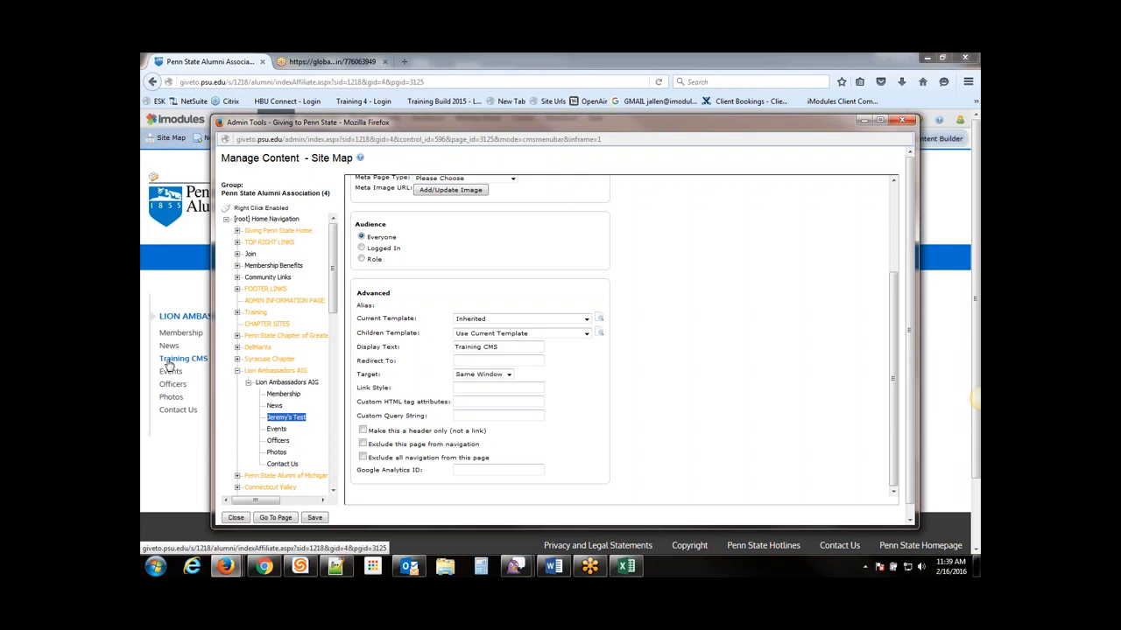
pyautogui.click(486, 361)
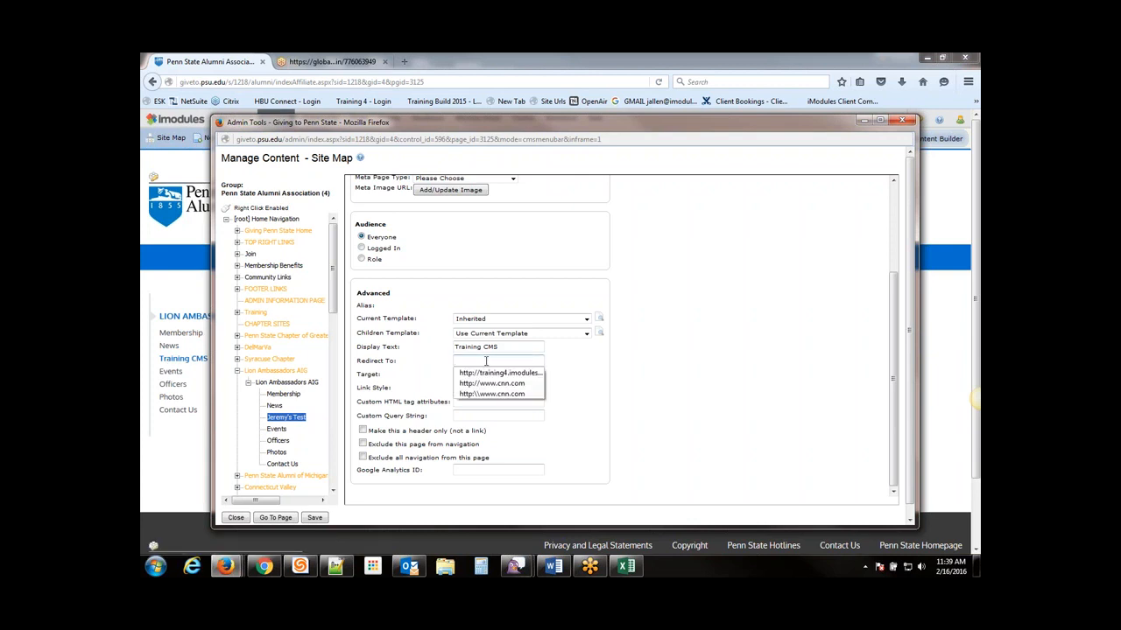
pyautogui.click(491, 384)
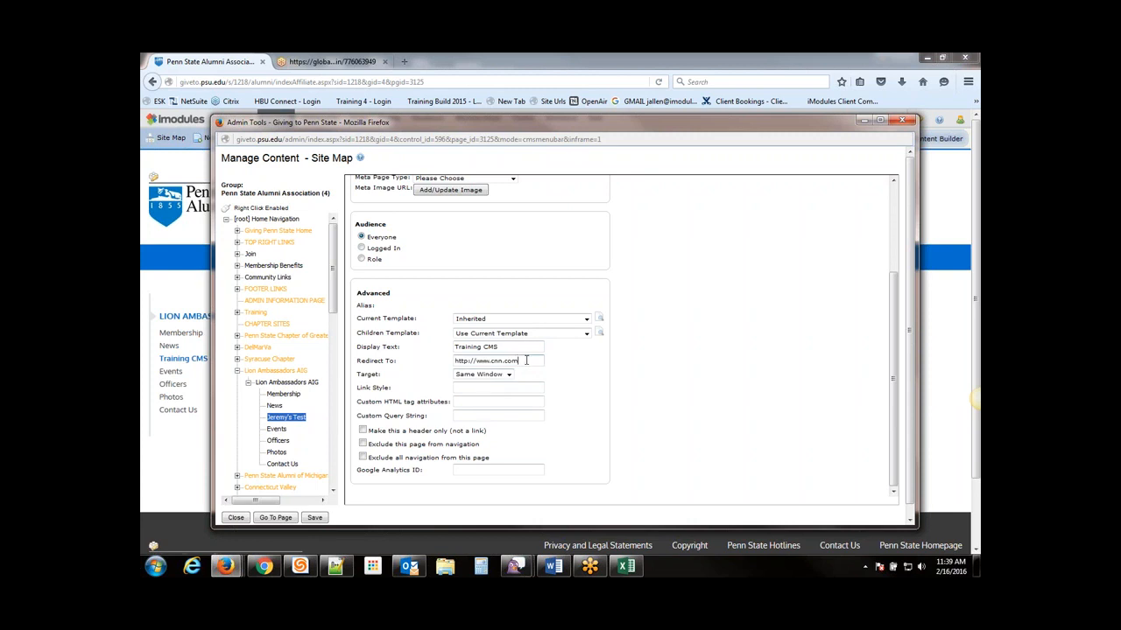
pyautogui.moveTo(526, 361); pyautogui.dragTo(444, 361)
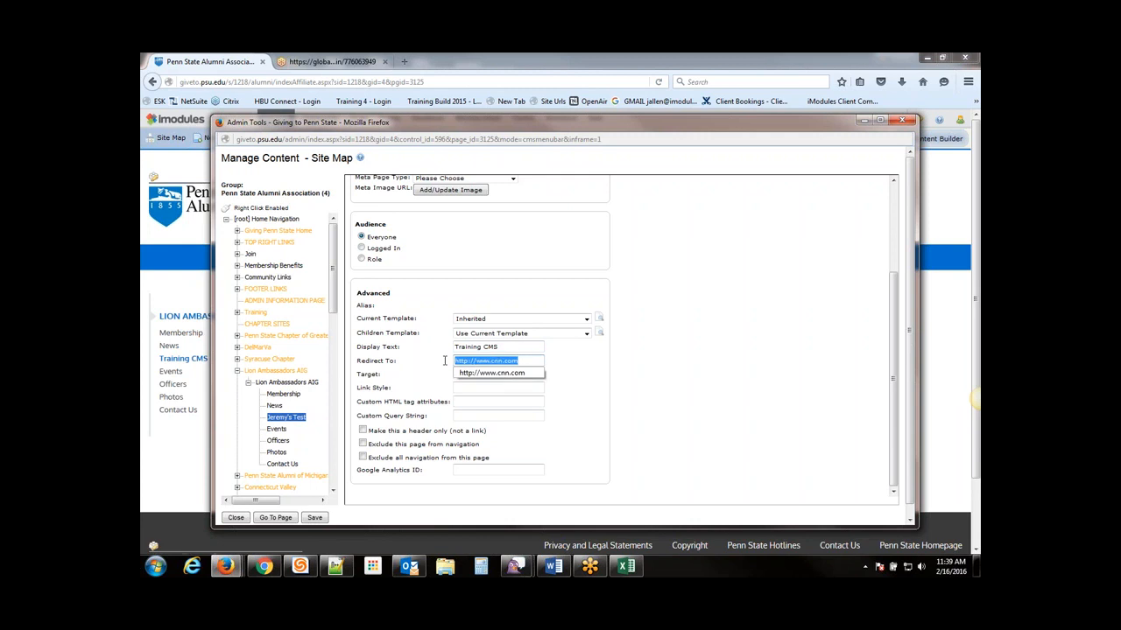
# Clear the test page's redirect address and set its link target to New Window.
pyautogui.press('BackSpace')
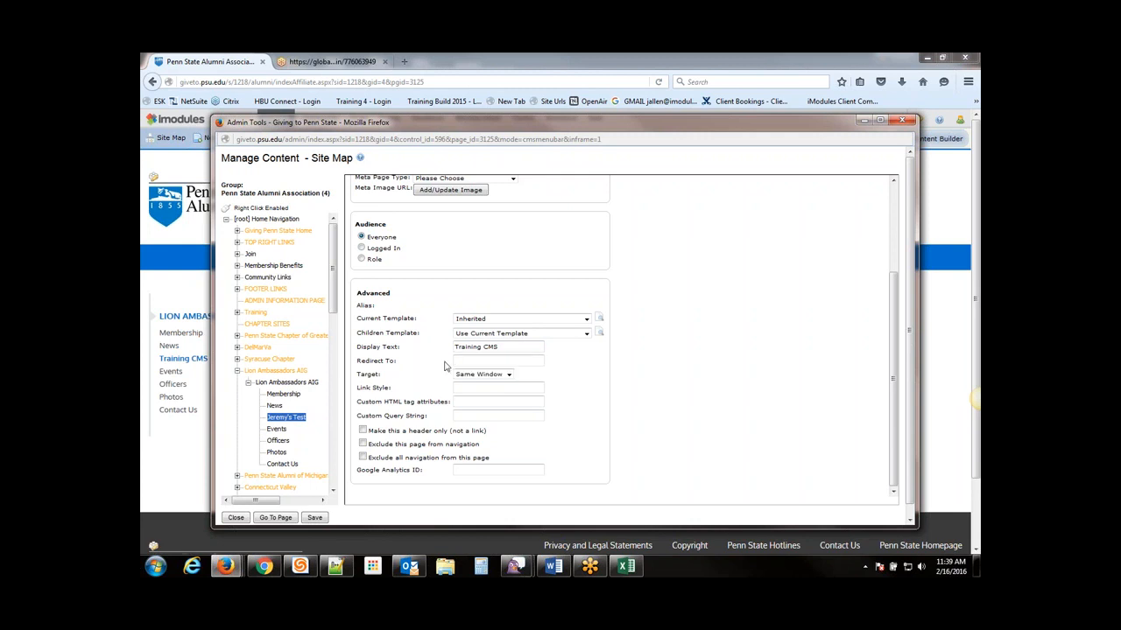
pyautogui.click(483, 376)
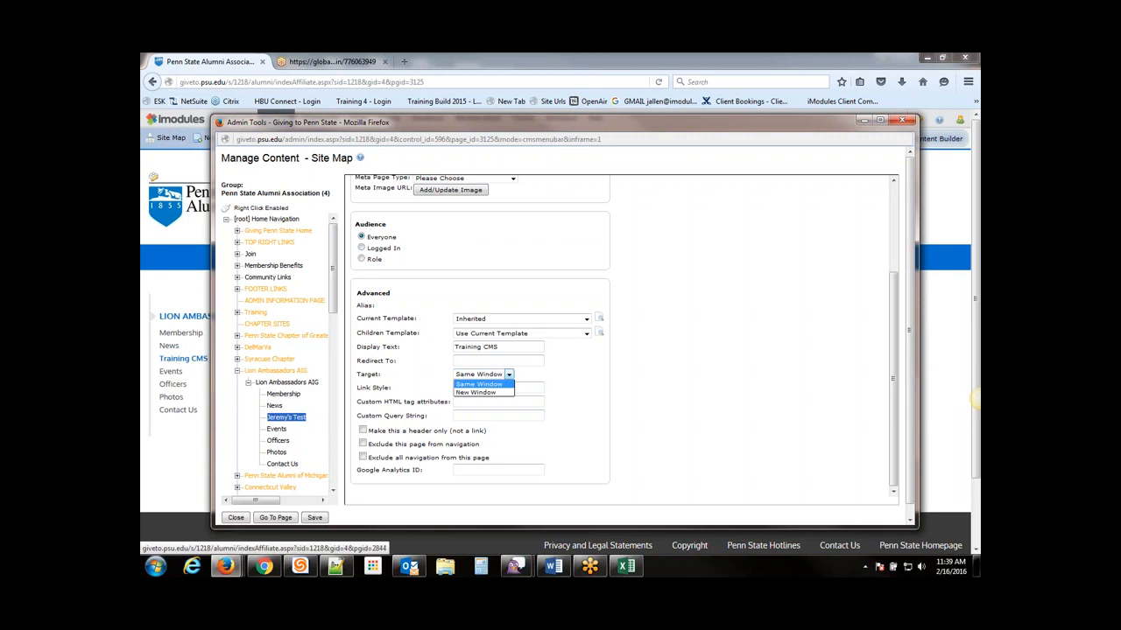
pyautogui.click(476, 385)
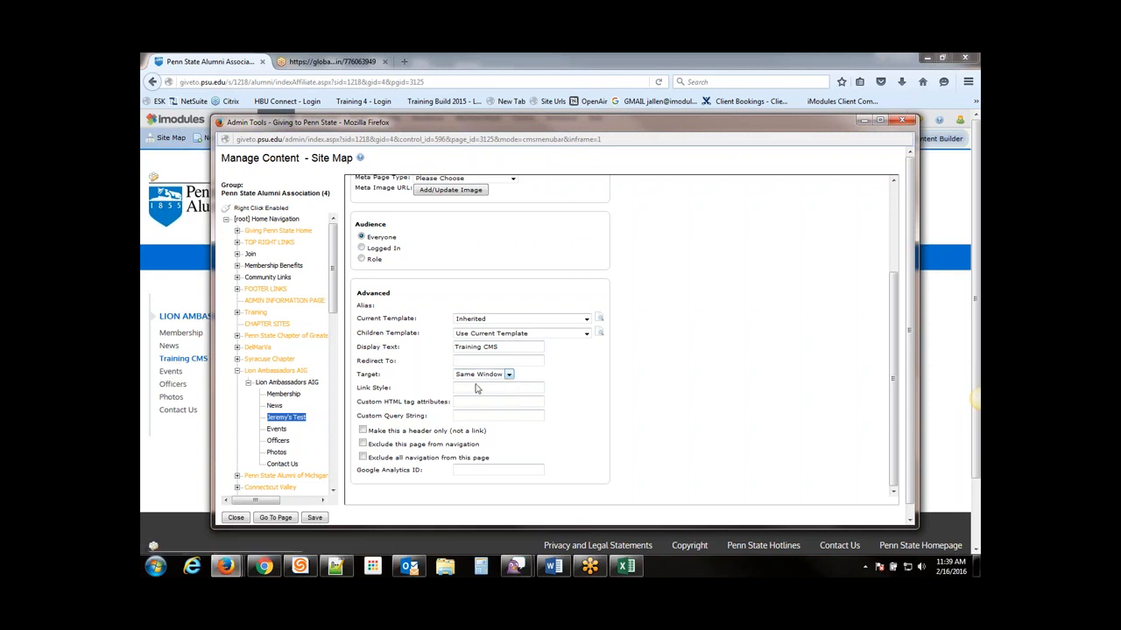
pyautogui.click(480, 376)
pyautogui.click(477, 386)
pyautogui.click(480, 376)
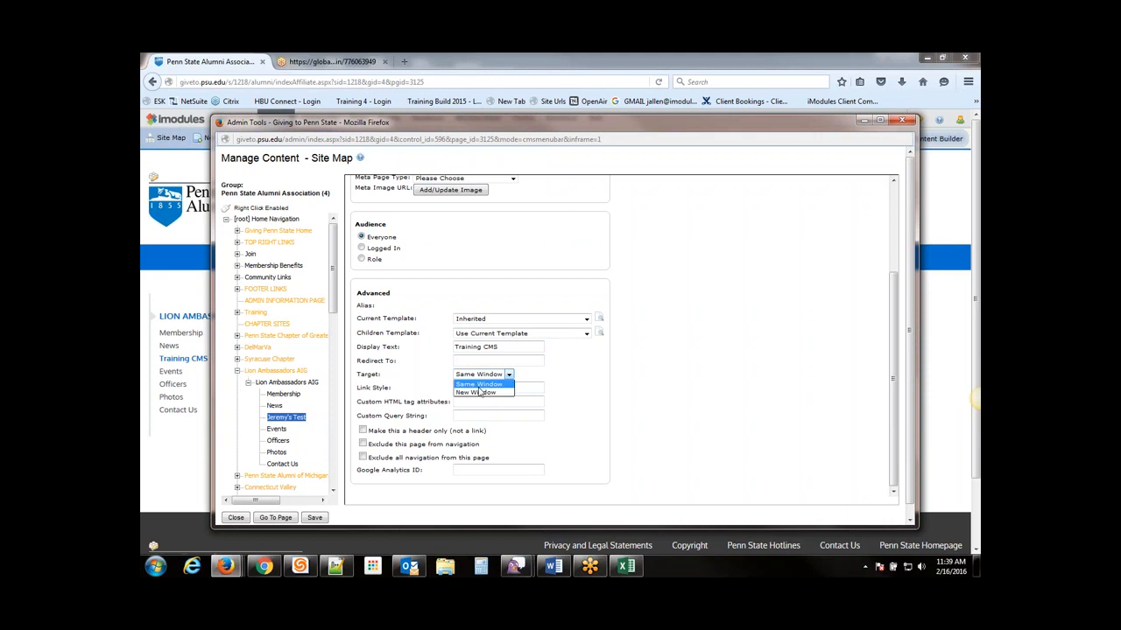
pyautogui.click(478, 389)
pyautogui.click(480, 376)
pyautogui.click(478, 396)
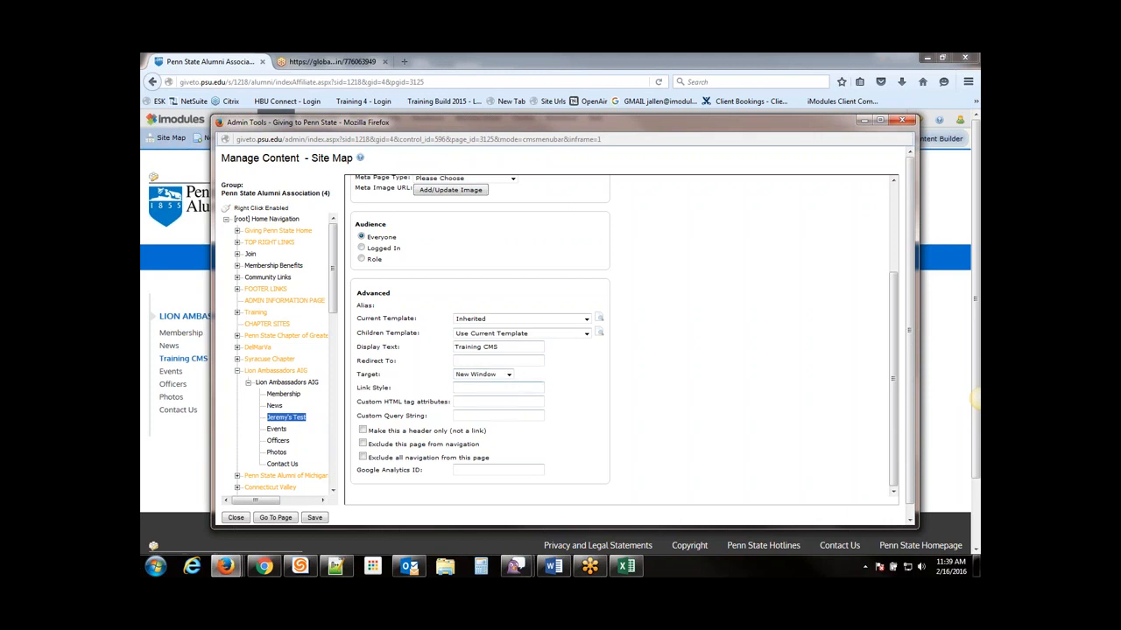
# Review the test page's link style, custom HTML attributes, header-only and navigation exclusion options without enabling any.
pyautogui.moveTo(356, 389); pyautogui.dragTo(407, 402)
pyautogui.click(401, 403)
pyautogui.moveTo(369, 435); pyautogui.dragTo(488, 434)
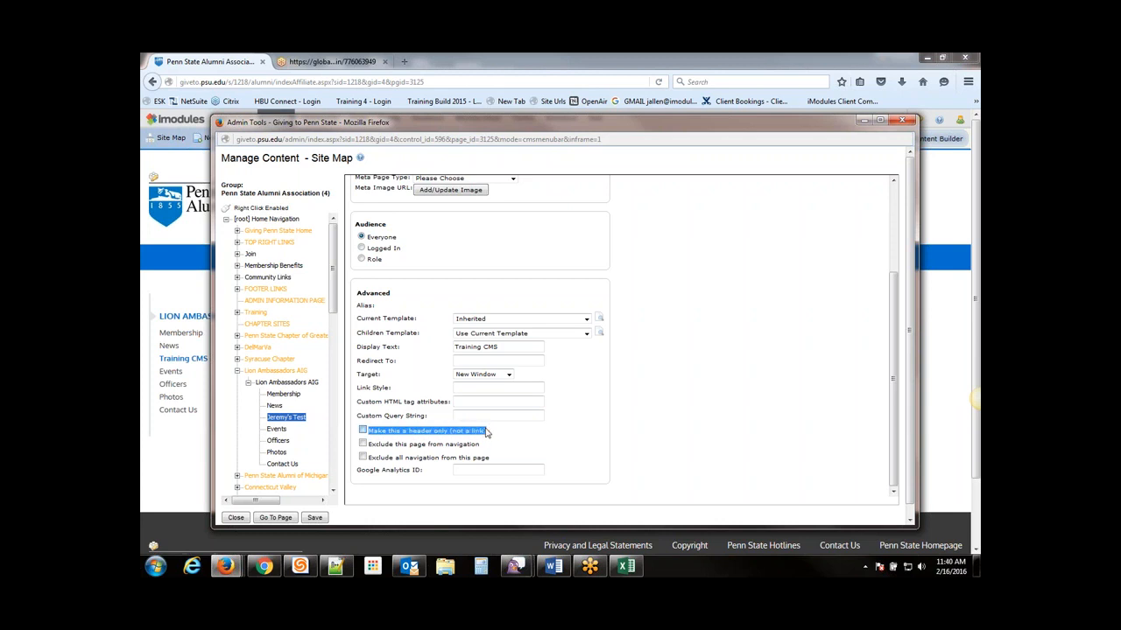
pyautogui.click(637, 348)
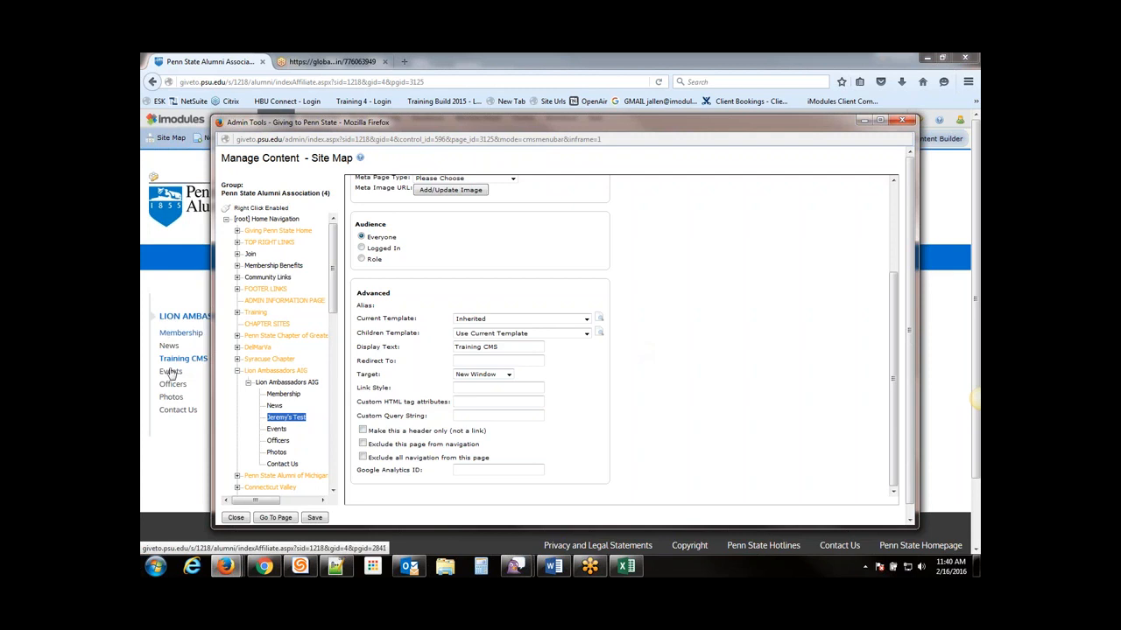
pyautogui.click(363, 432)
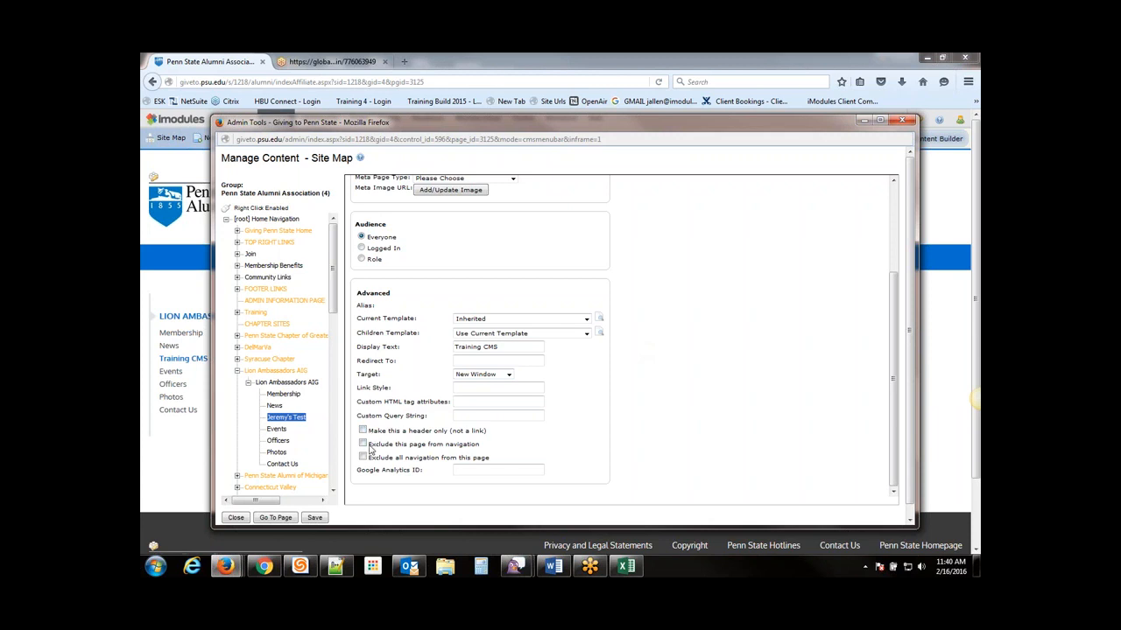
pyautogui.moveTo(368, 445); pyautogui.dragTo(480, 448)
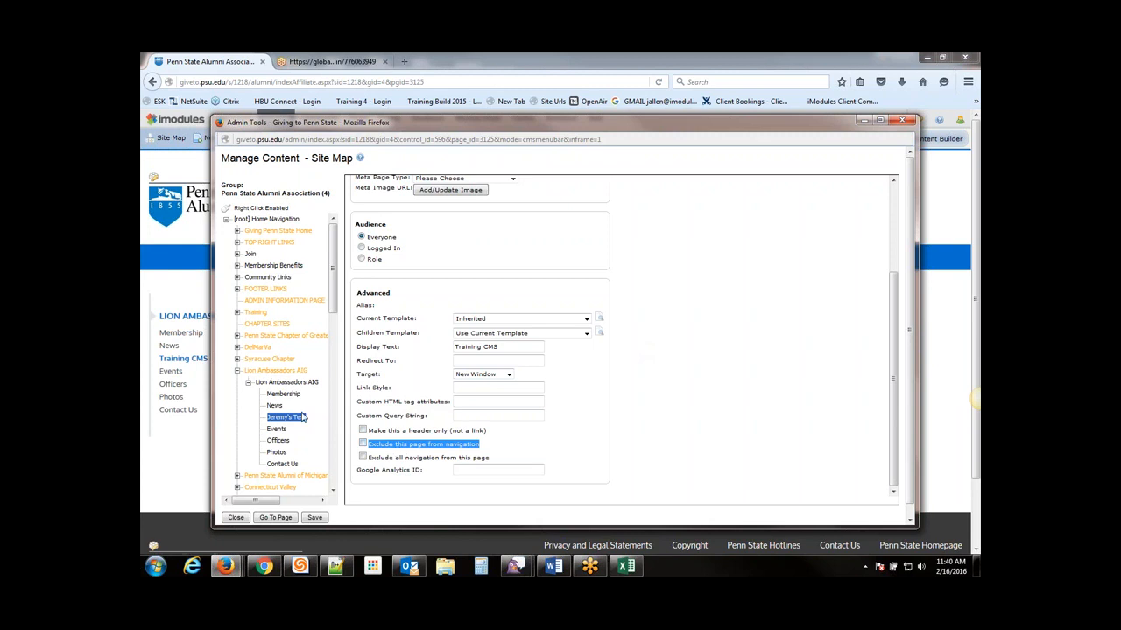
pyautogui.click(421, 465)
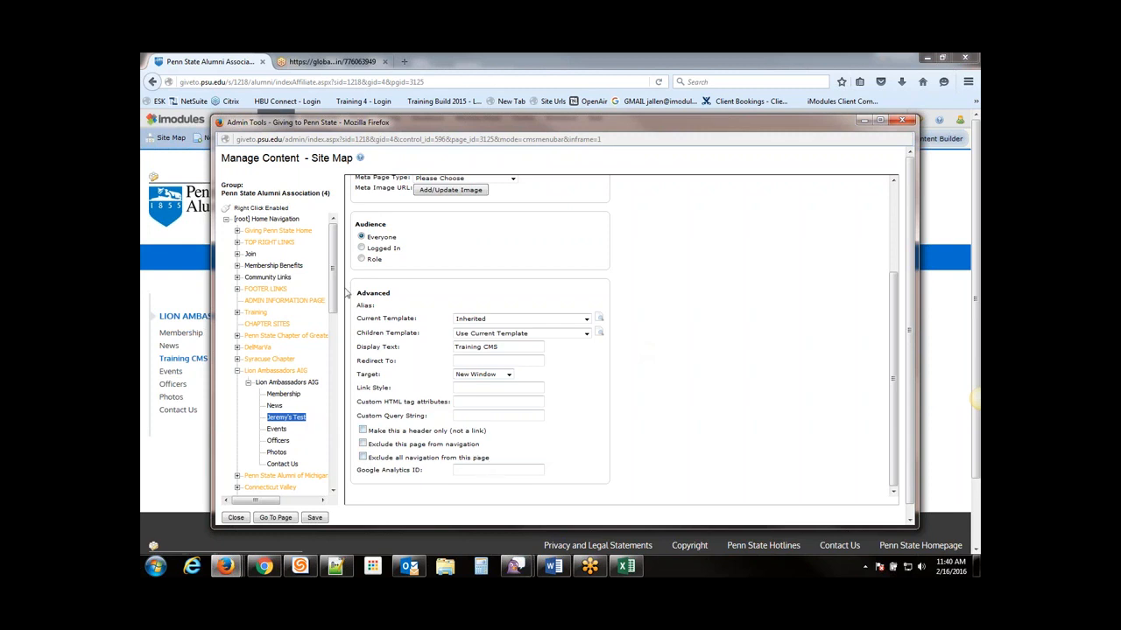
# Check the Lion Ambassadors AIG navigation on the website, return to the site map window and close it without saving.
pyautogui.click(214, 69)
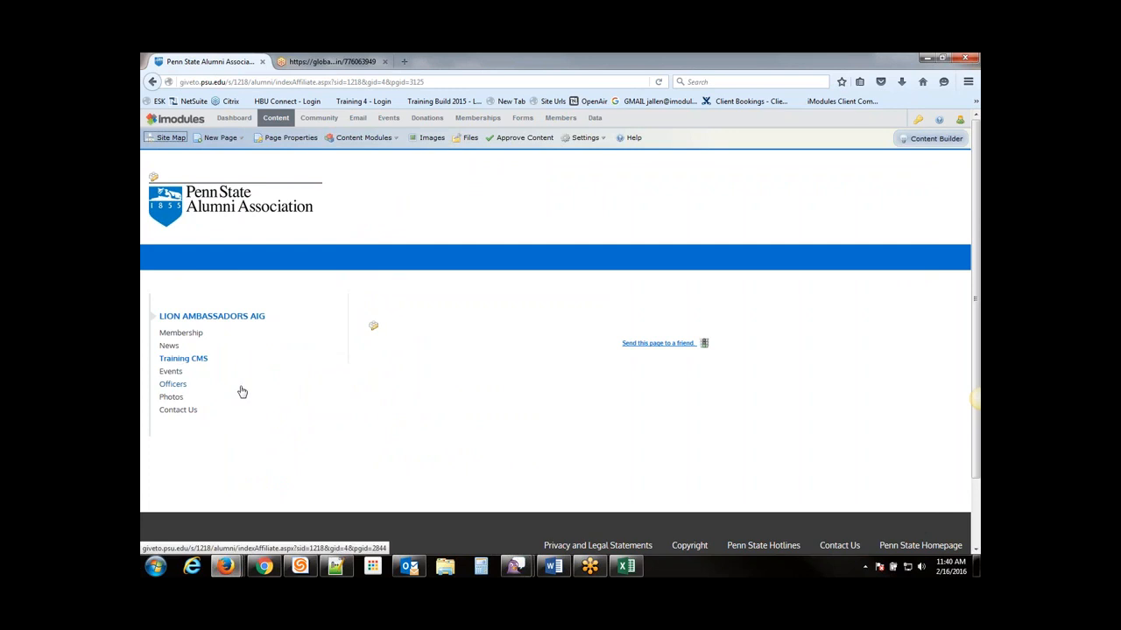
pyautogui.moveTo(226, 566)
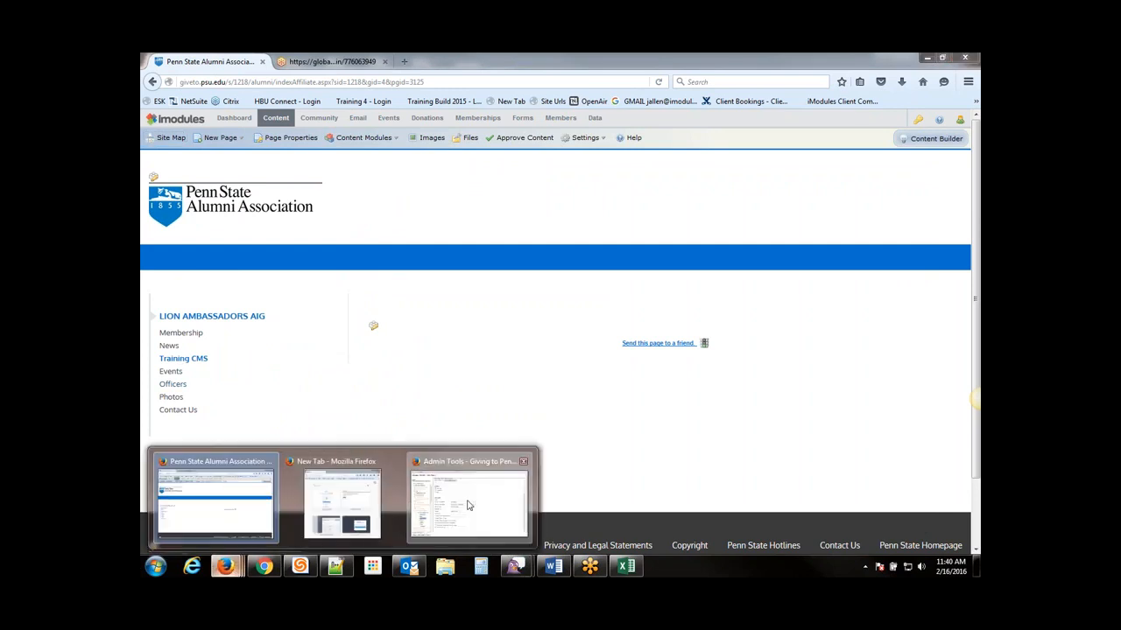
pyautogui.click(469, 505)
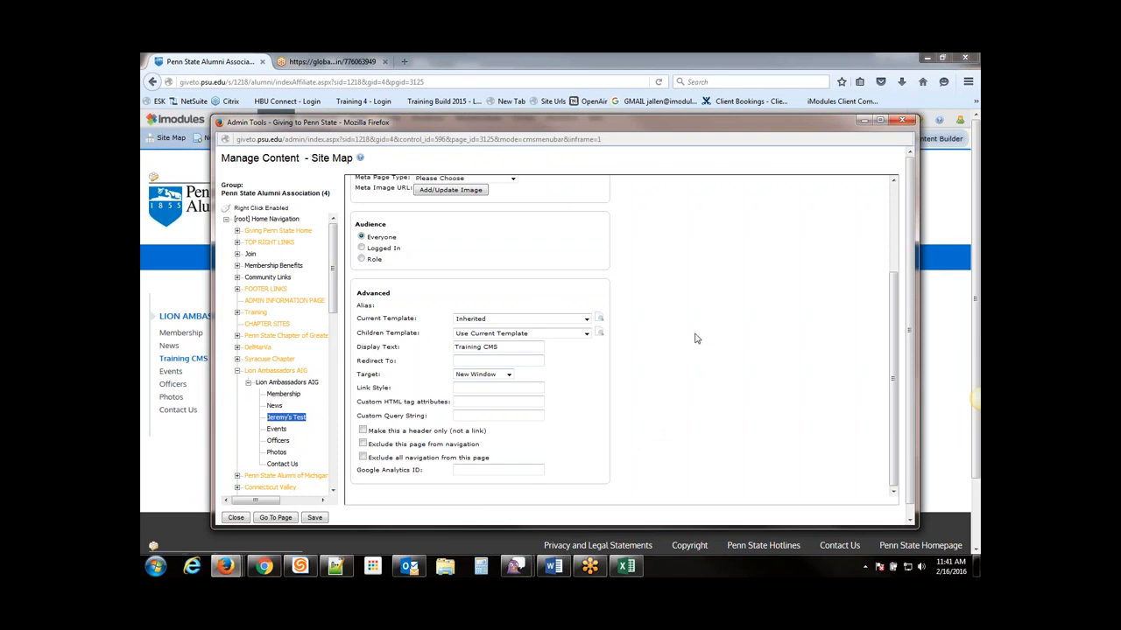
pyautogui.click(901, 122)
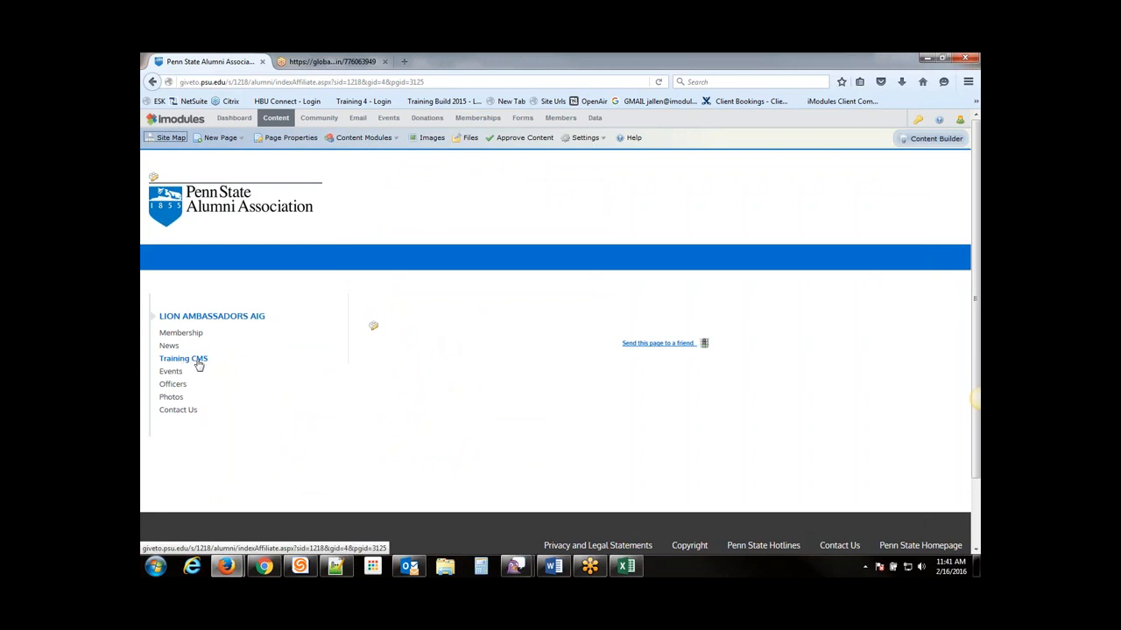
# Create a new Mobile Content Block page titled "new page example" from the test page.
pyautogui.click(223, 138)
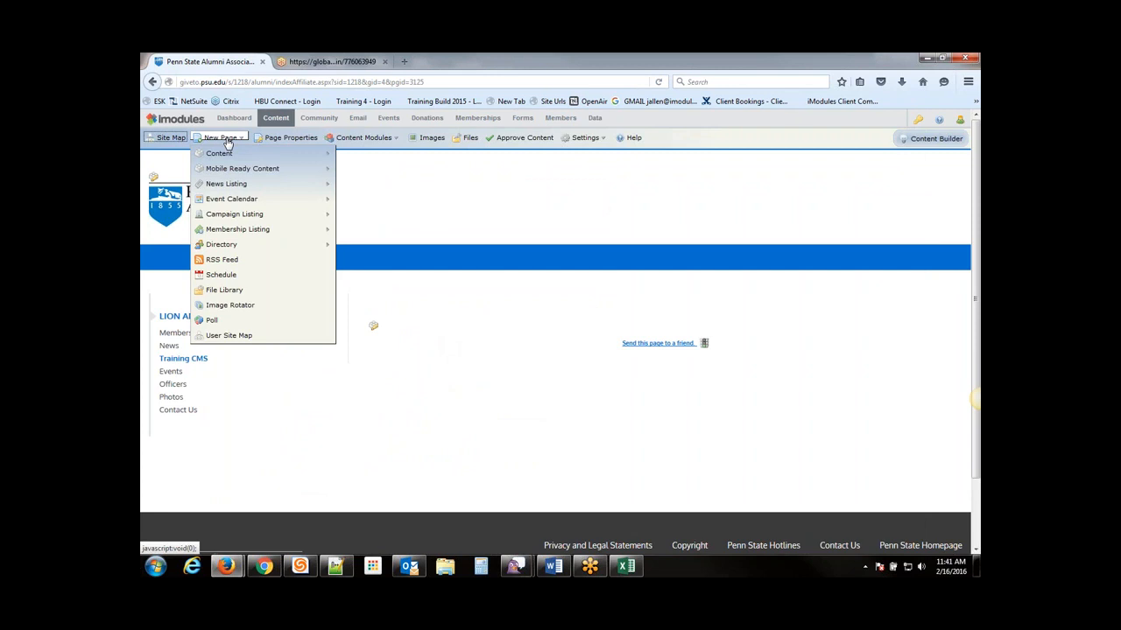
pyautogui.moveTo(226, 171)
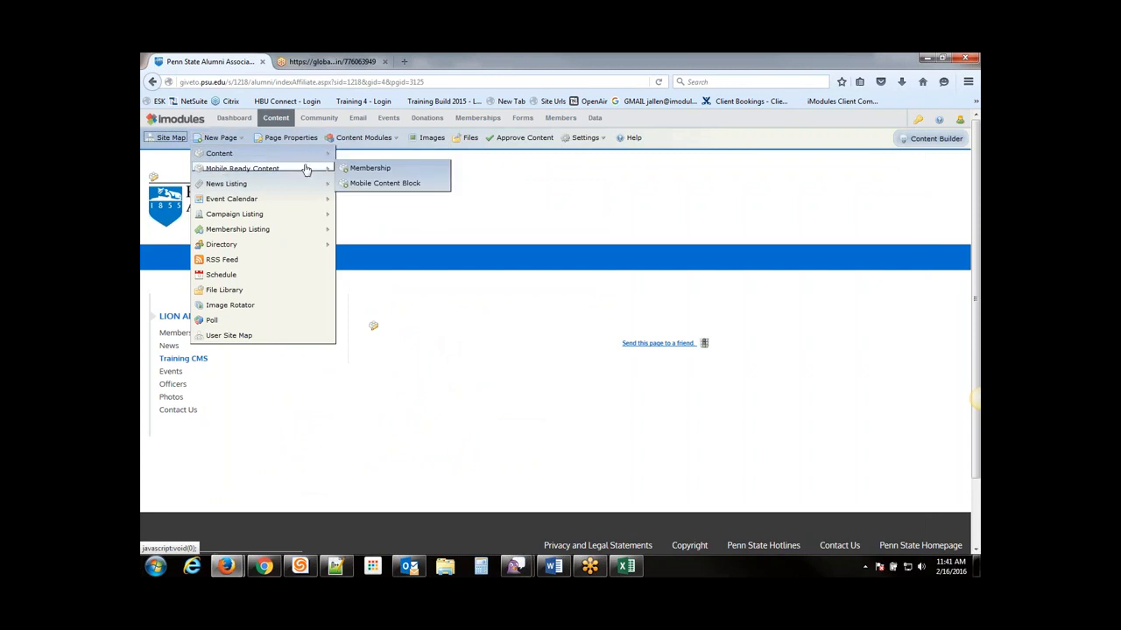
pyautogui.click(386, 186)
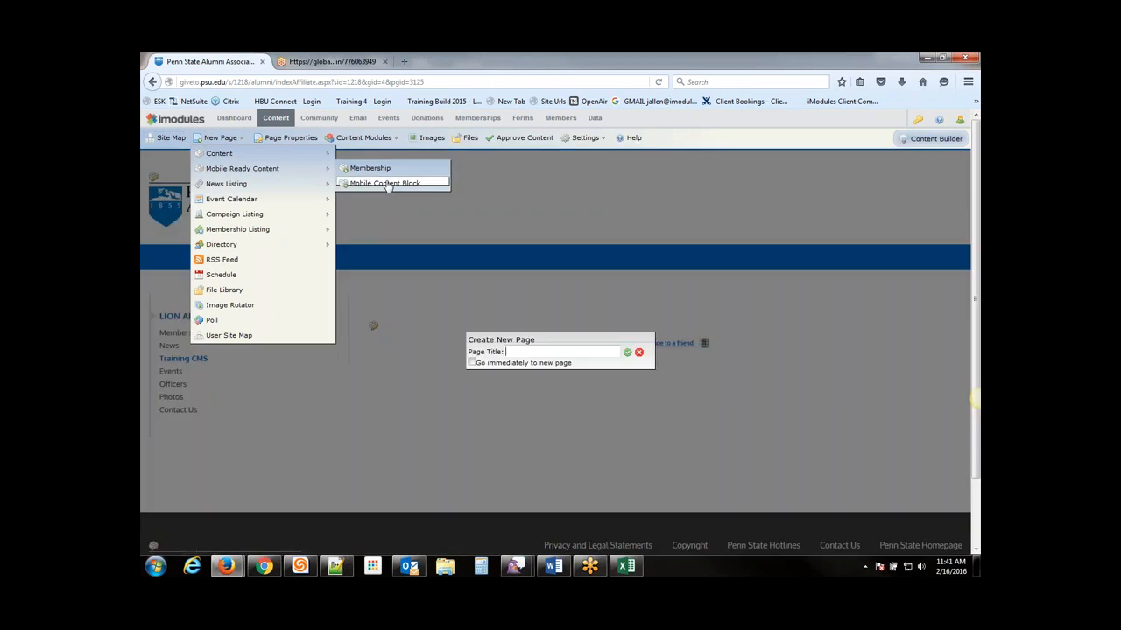
pyautogui.click(543, 350)
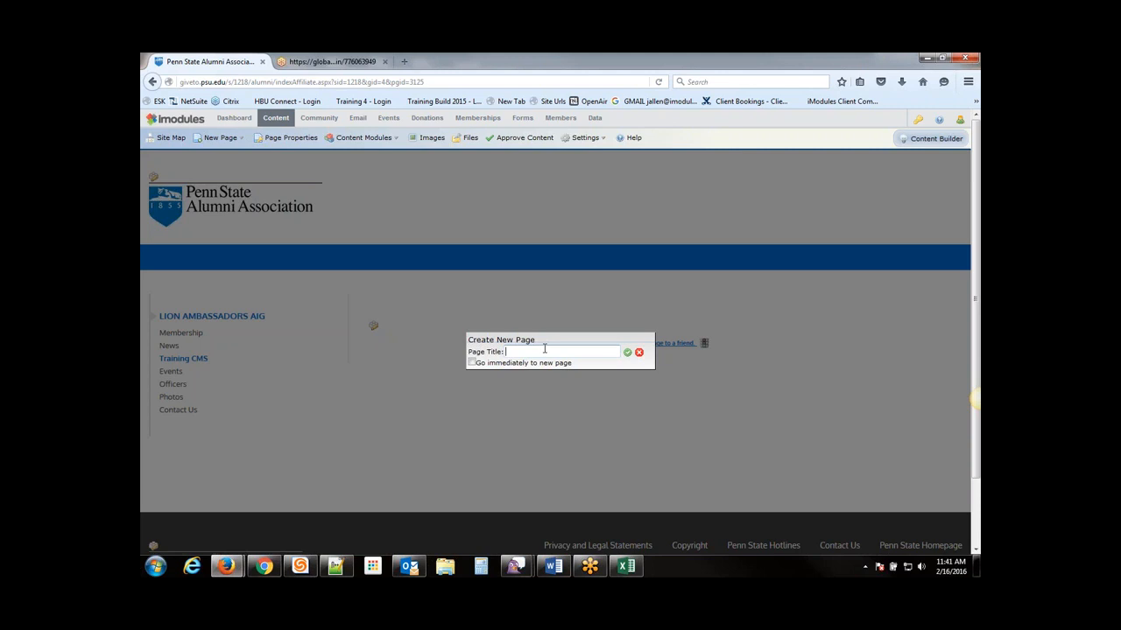
pyautogui.write('new page akample')
pyautogui.click(472, 362)
pyautogui.click(628, 353)
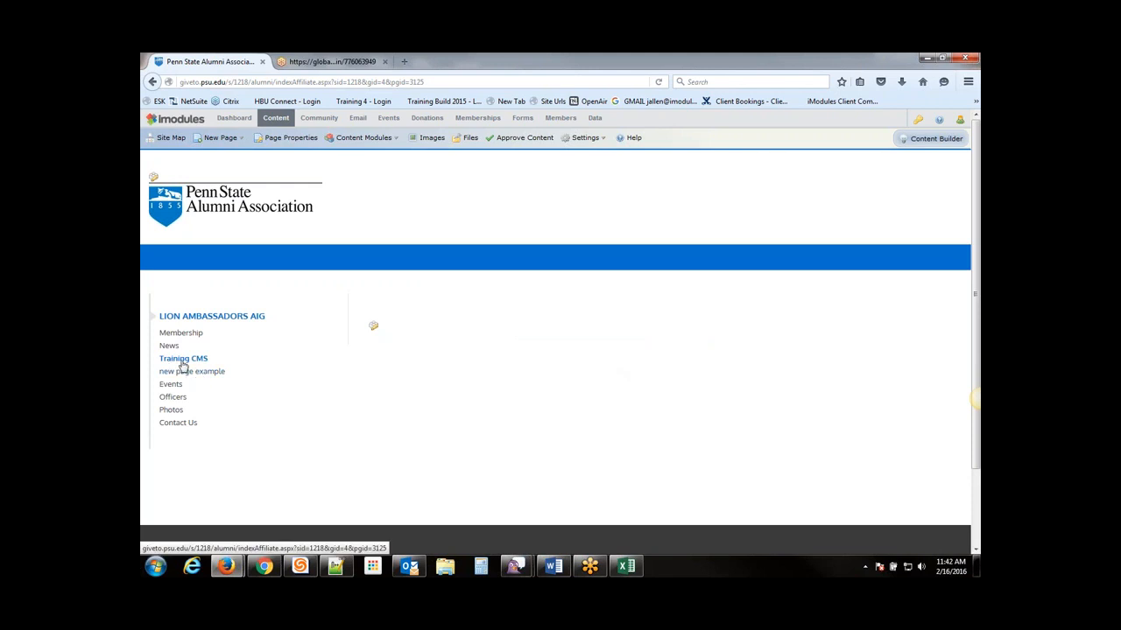
# Locate "new page example" under the test page in the site map, view its settings and close the site map.
pyautogui.click(168, 138)
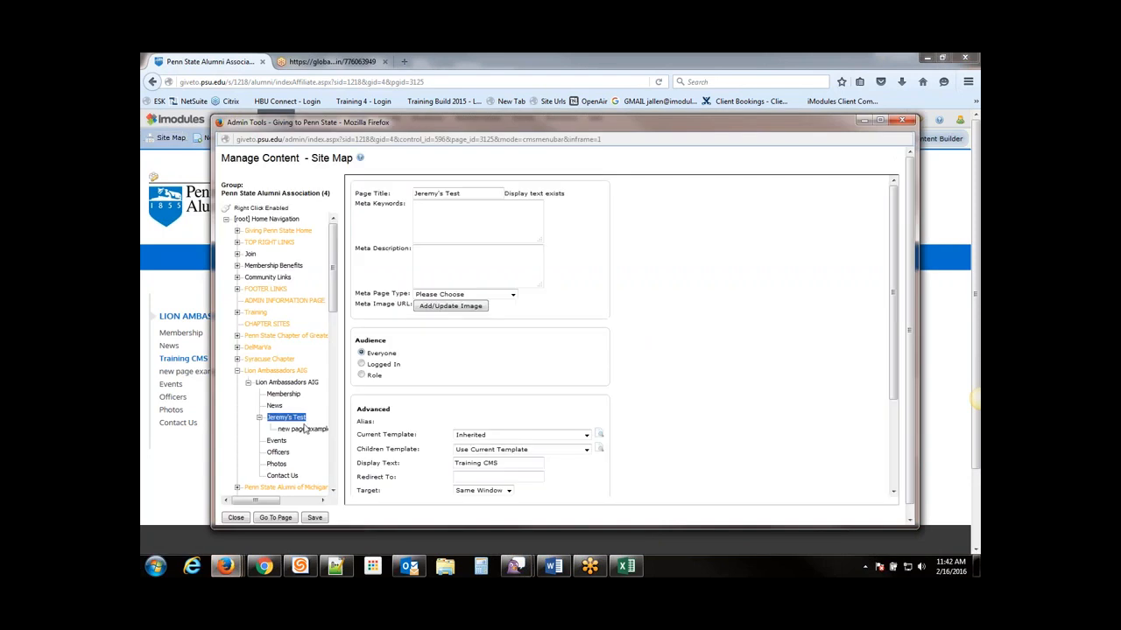
pyautogui.click(304, 430)
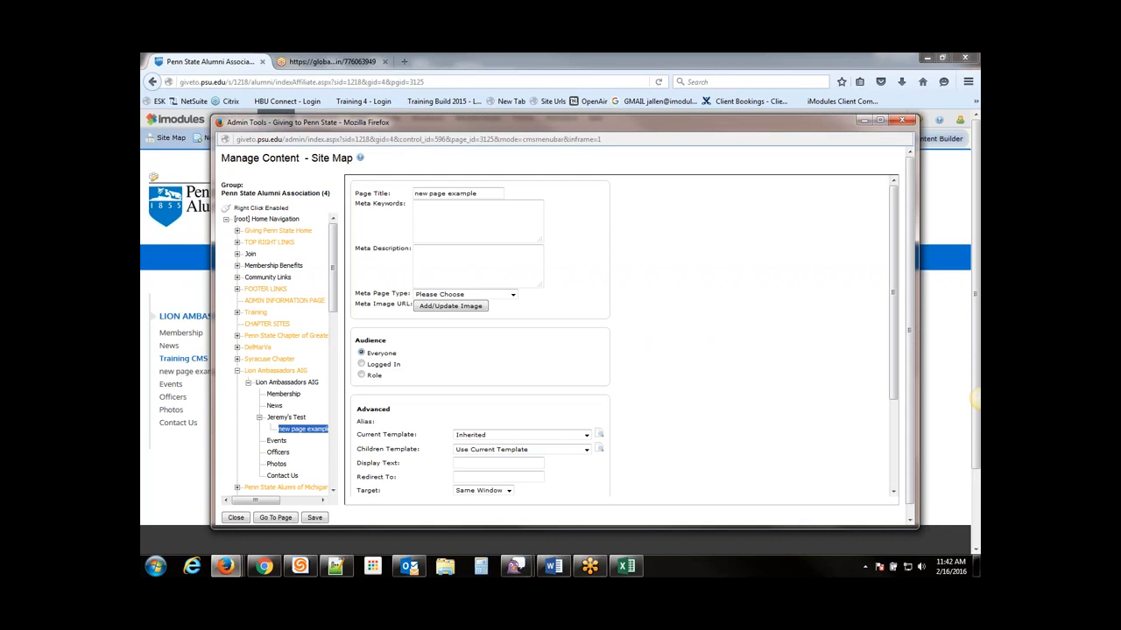
pyautogui.click(902, 120)
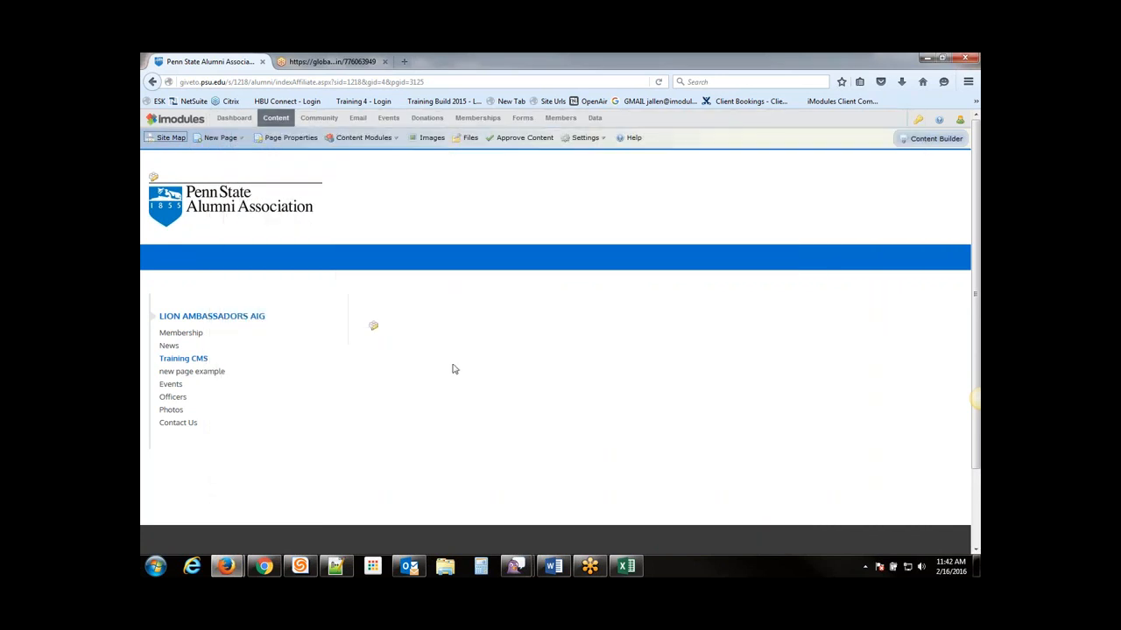
# Review the test page's properties and the content details of its existing mobile content block, closing each without changes.
pyautogui.click(291, 139)
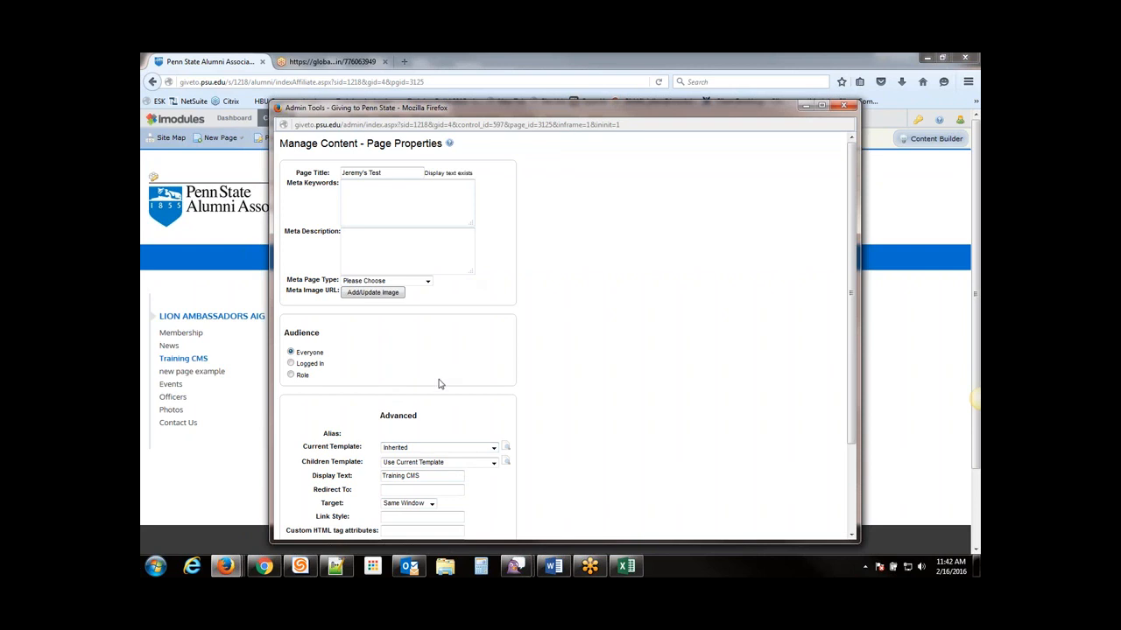
pyautogui.scroll(-3, 521, 373)
pyautogui.scroll(3, 521, 373)
pyautogui.click(844, 107)
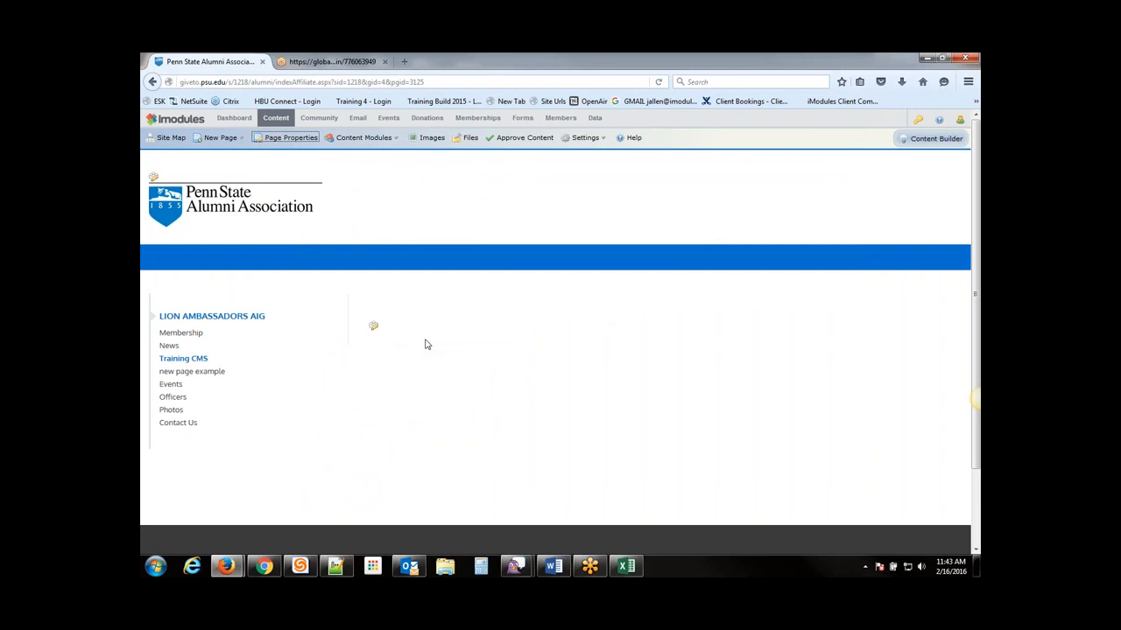
pyautogui.click(374, 330)
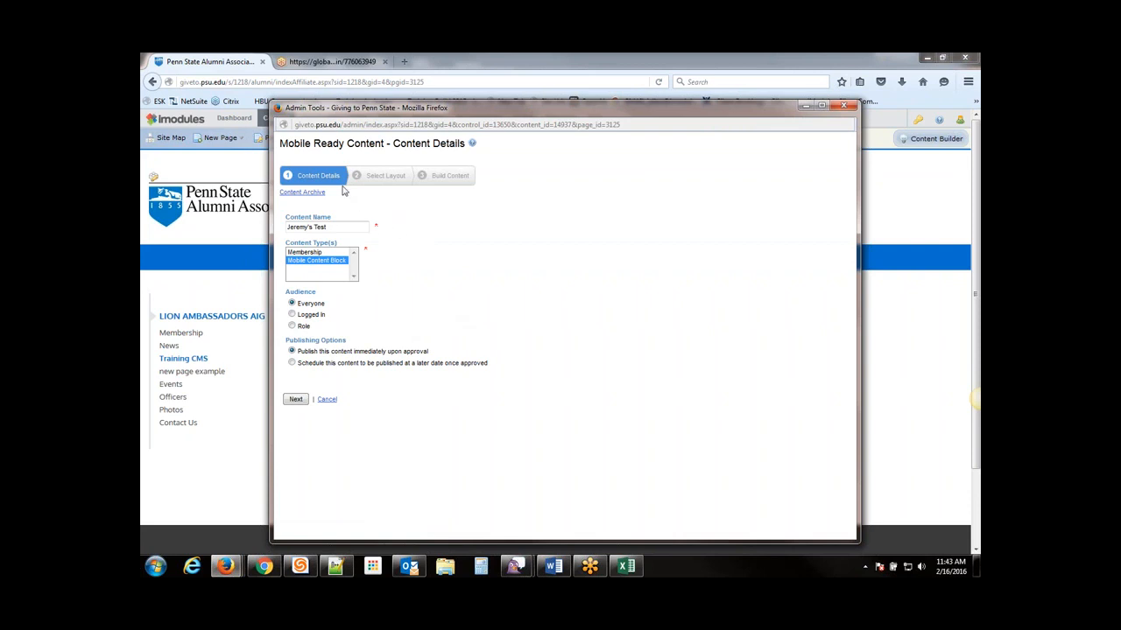
pyautogui.click(843, 107)
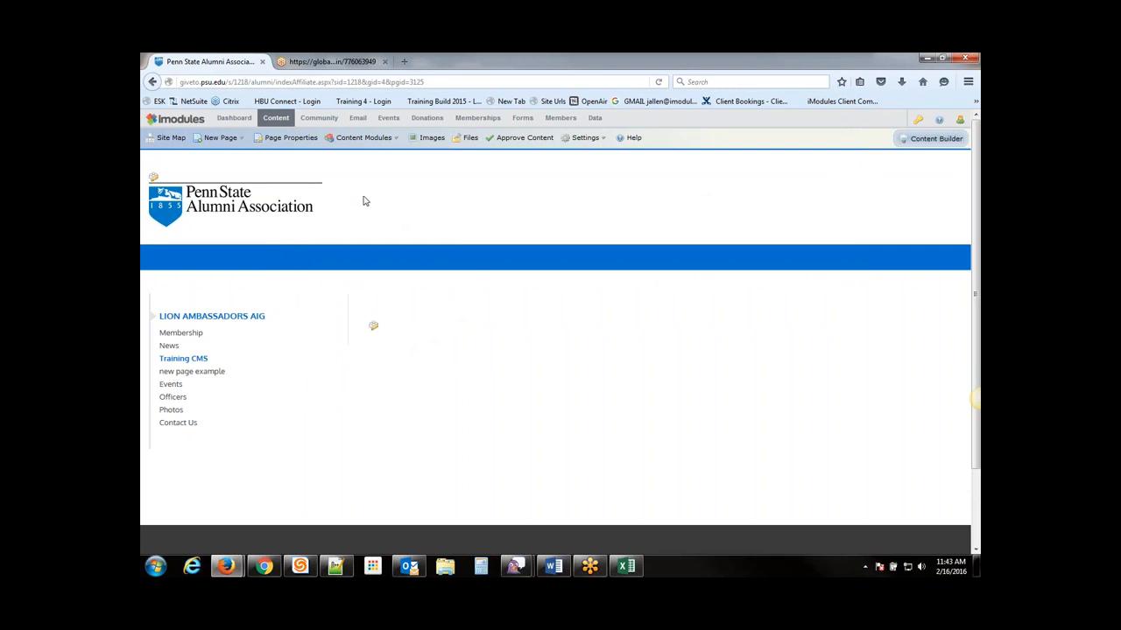
# Add a second Mobile Content Block to the test page below the existing one.
pyautogui.moveTo(366, 140)
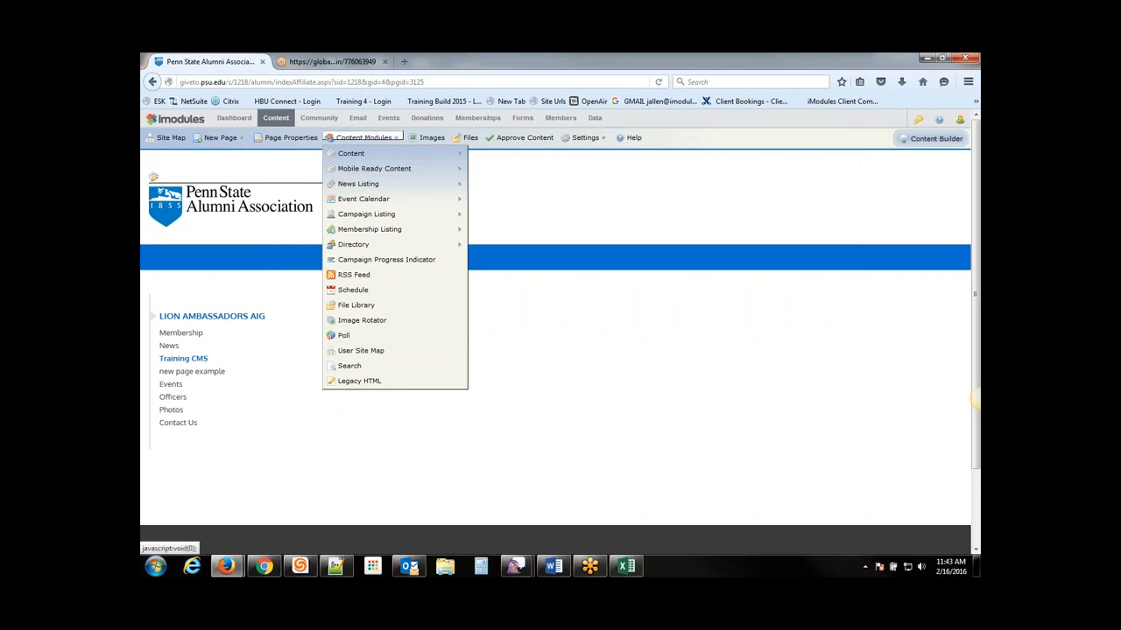
pyautogui.moveTo(366, 171)
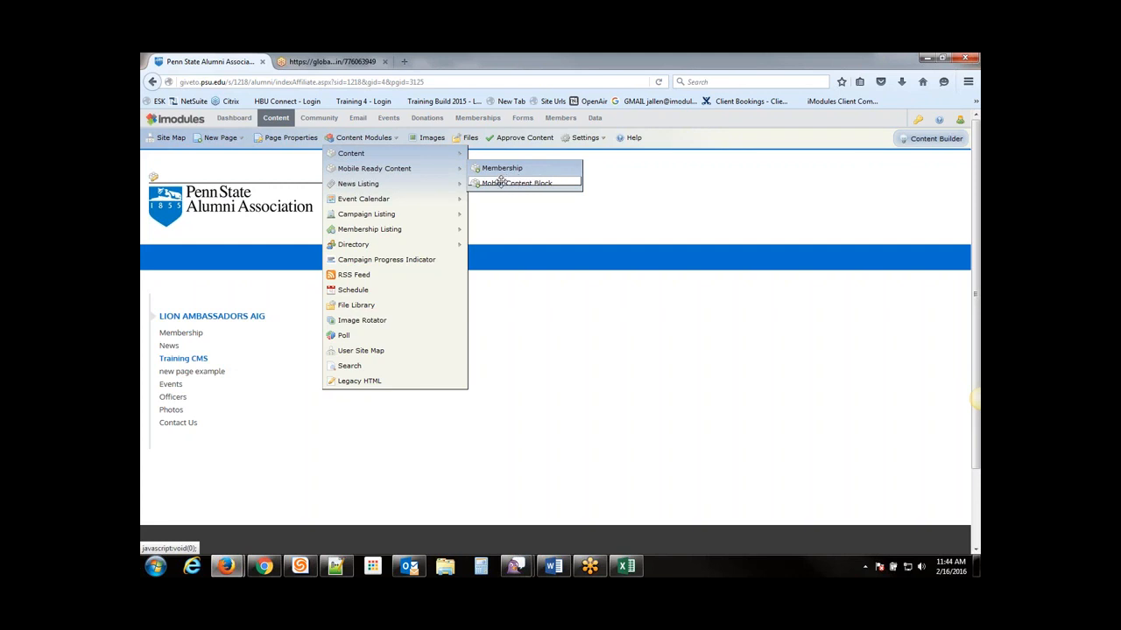
pyautogui.moveTo(501, 182); pyautogui.dragTo(452, 390)
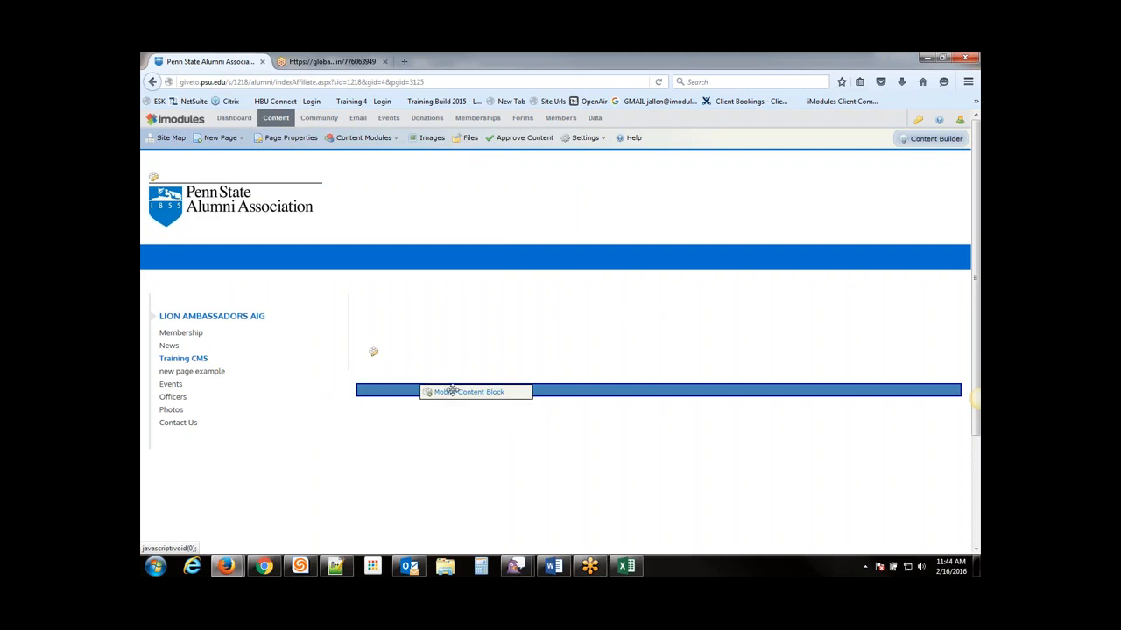
pyautogui.moveTo(451, 390); pyautogui.dragTo(466, 388)
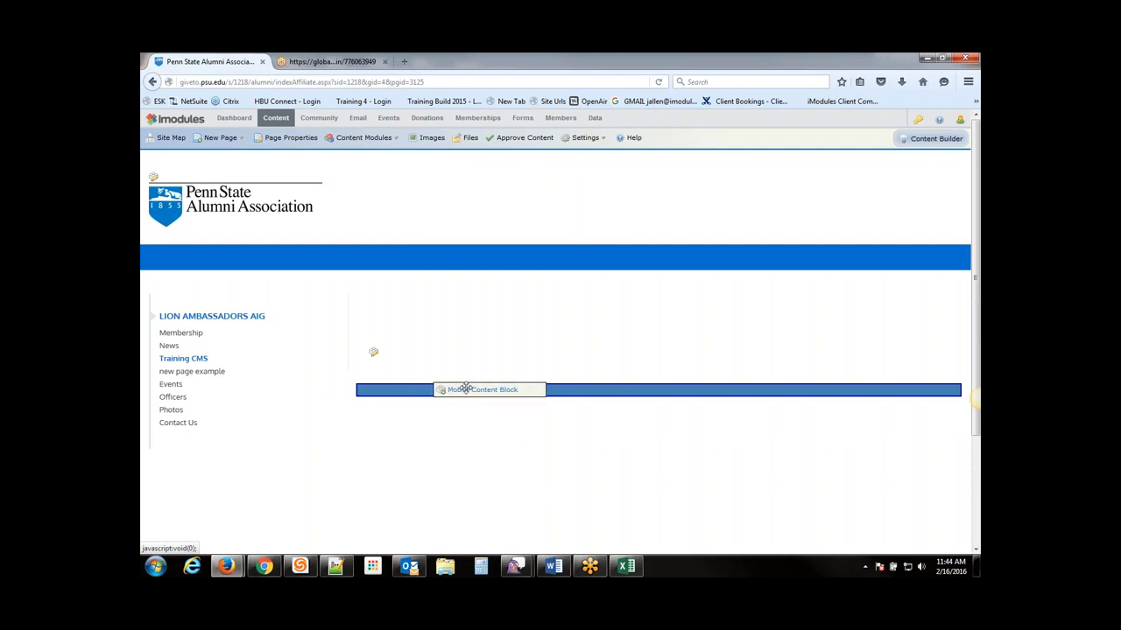
pyautogui.moveTo(466, 388); pyautogui.dragTo(466, 389)
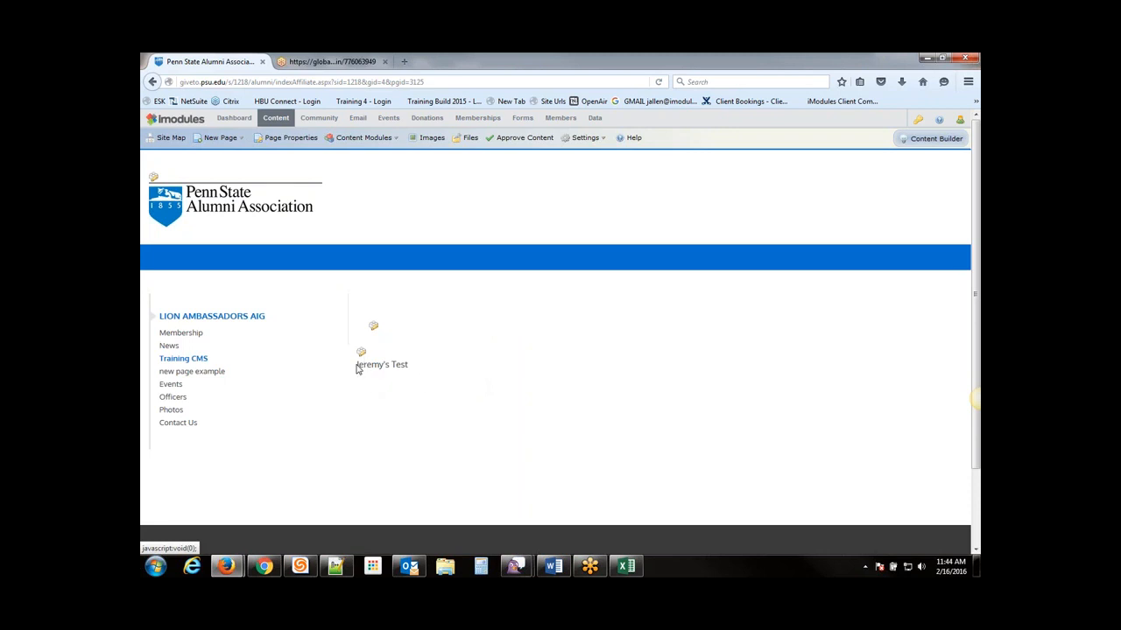
pyautogui.moveTo(356, 368); pyautogui.dragTo(409, 366)
pyautogui.click(400, 366)
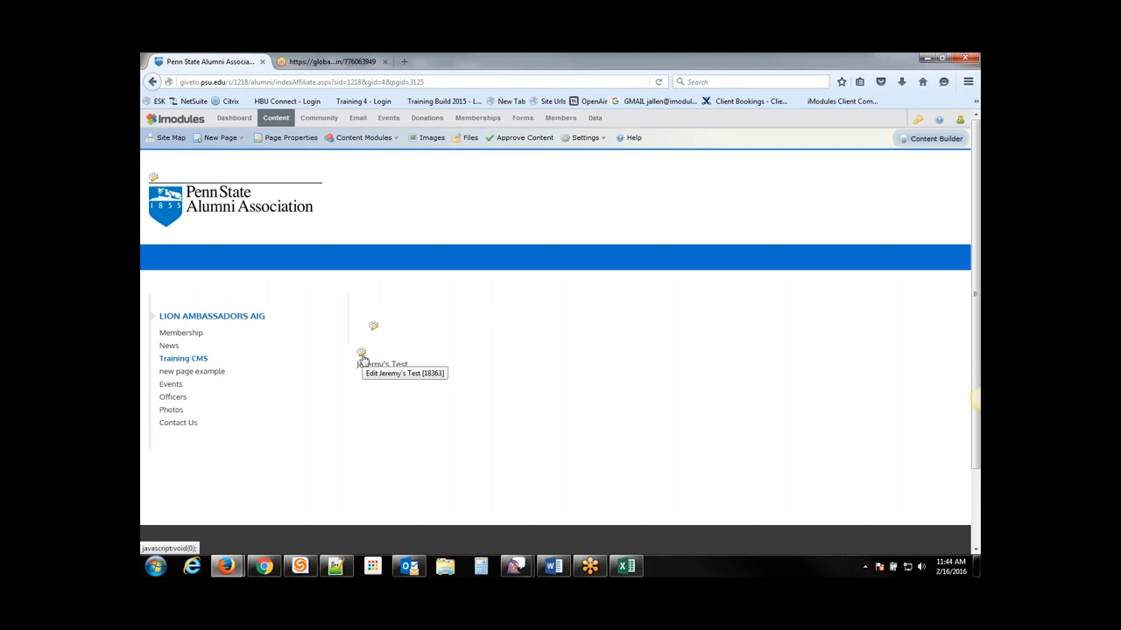
# Open the content details of the test page's lower mobile content block and review its audience setting.
pyautogui.click(362, 353)
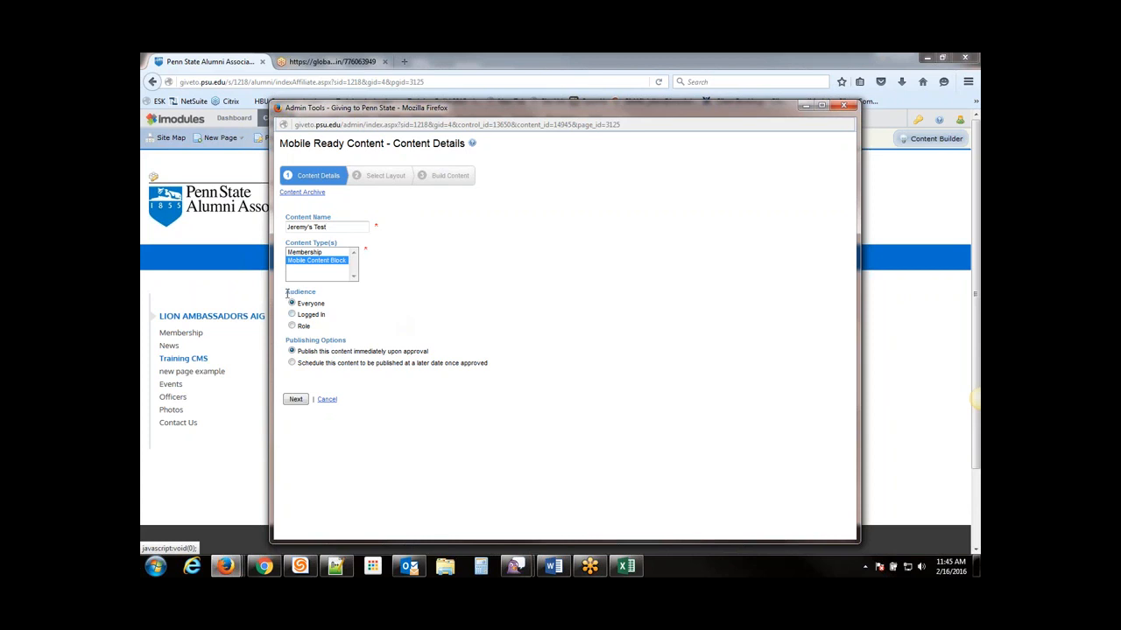
pyautogui.moveTo(286, 295); pyautogui.dragTo(317, 294)
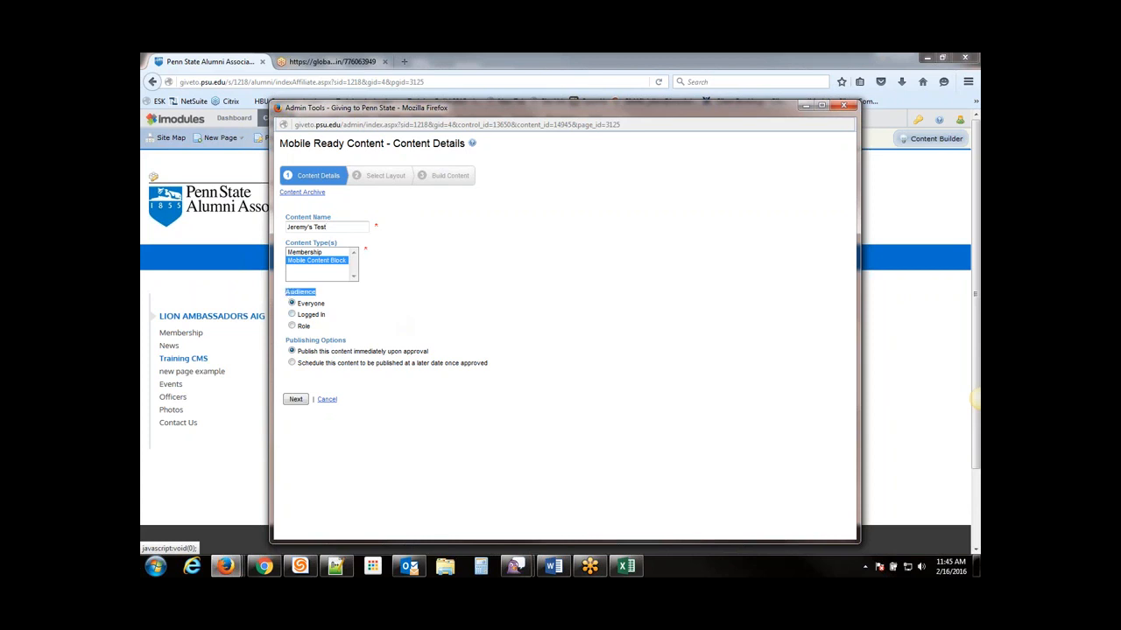
pyautogui.click(317, 295)
# Check the date picker for scheduled publishing, and set the content back to publish immediately upon approval.
pyautogui.click(292, 364)
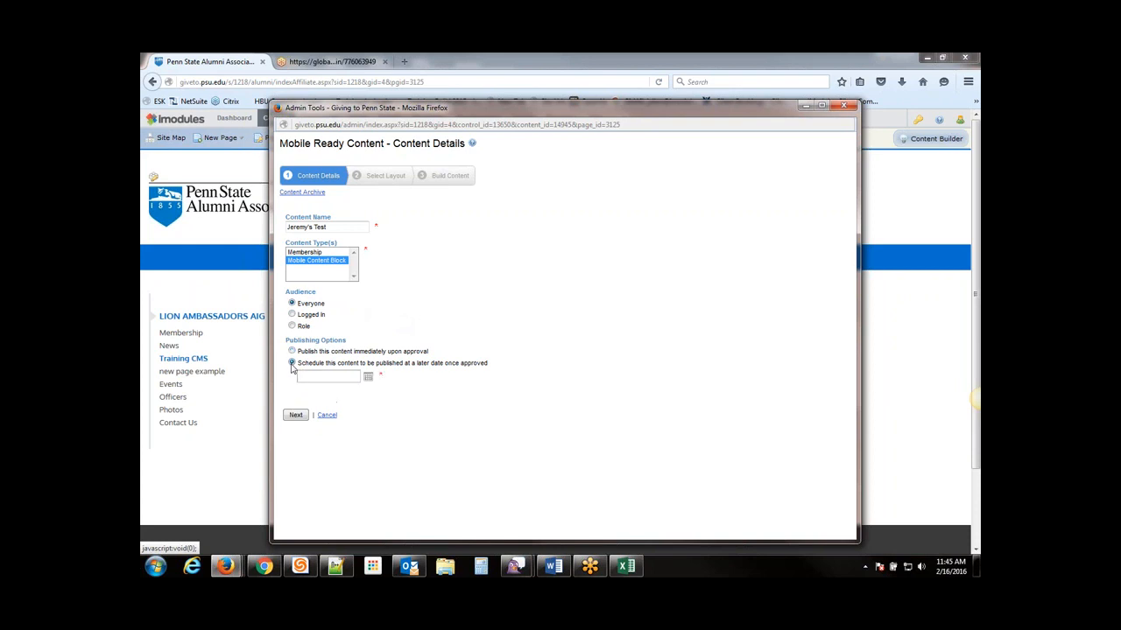
pyautogui.click(368, 378)
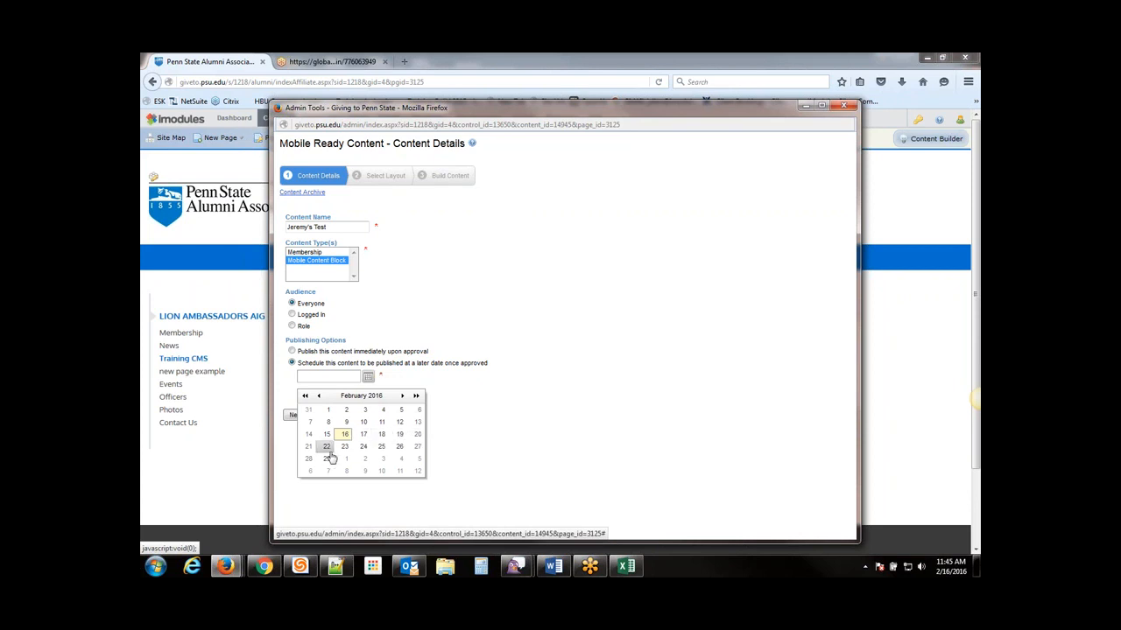
pyautogui.click(371, 378)
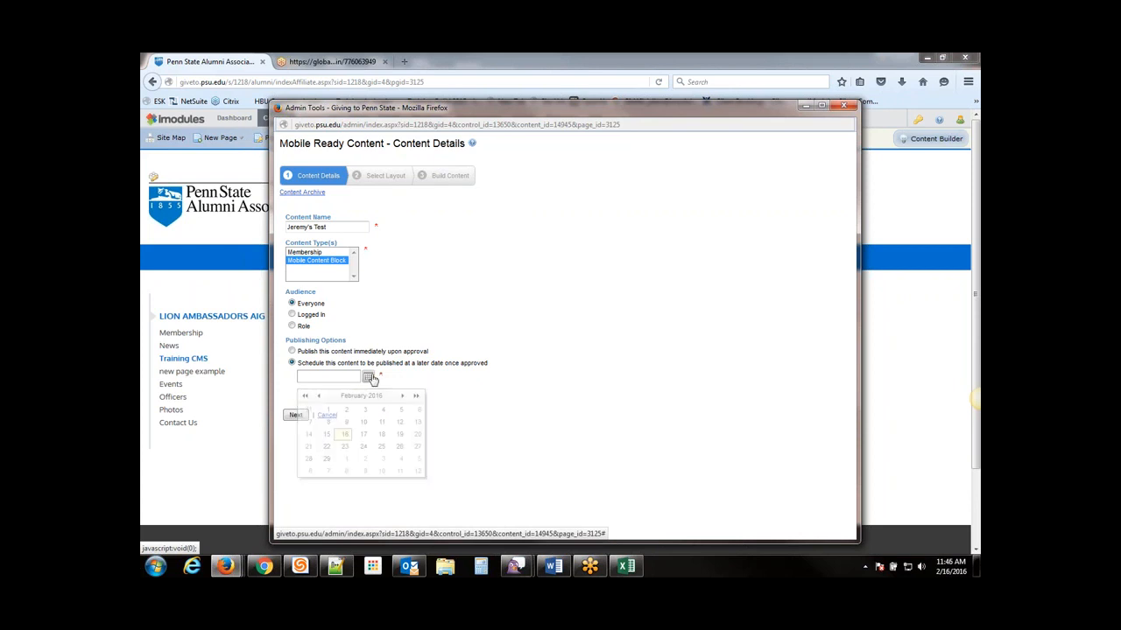
pyautogui.click(292, 352)
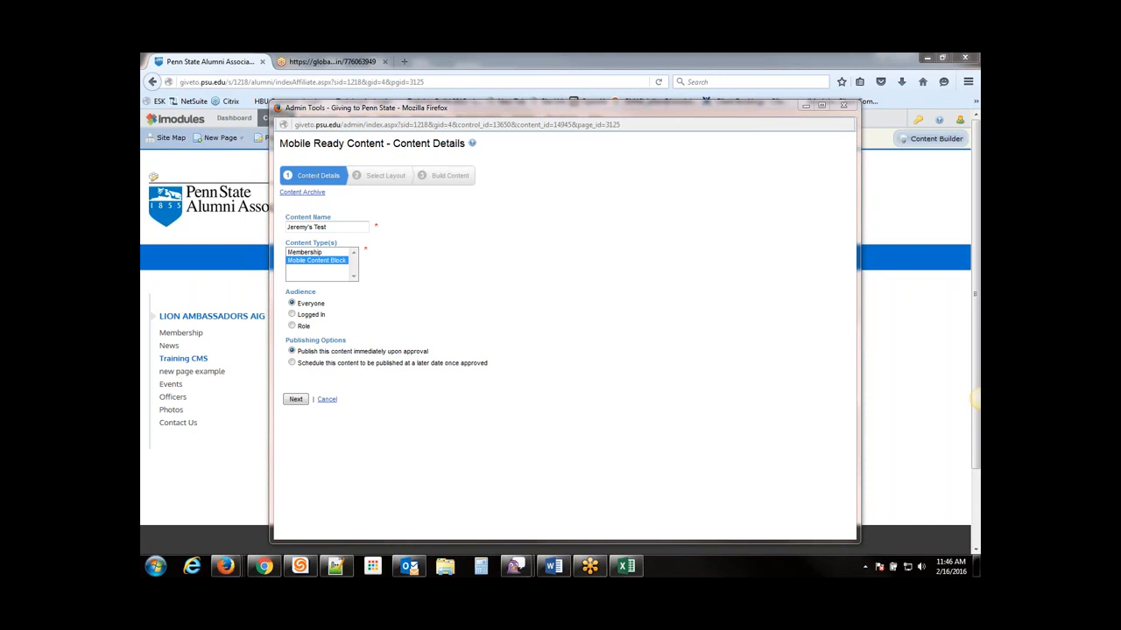
# Keep the single Content Block layout and open the block's empty content area for editing.
pyautogui.click(295, 402)
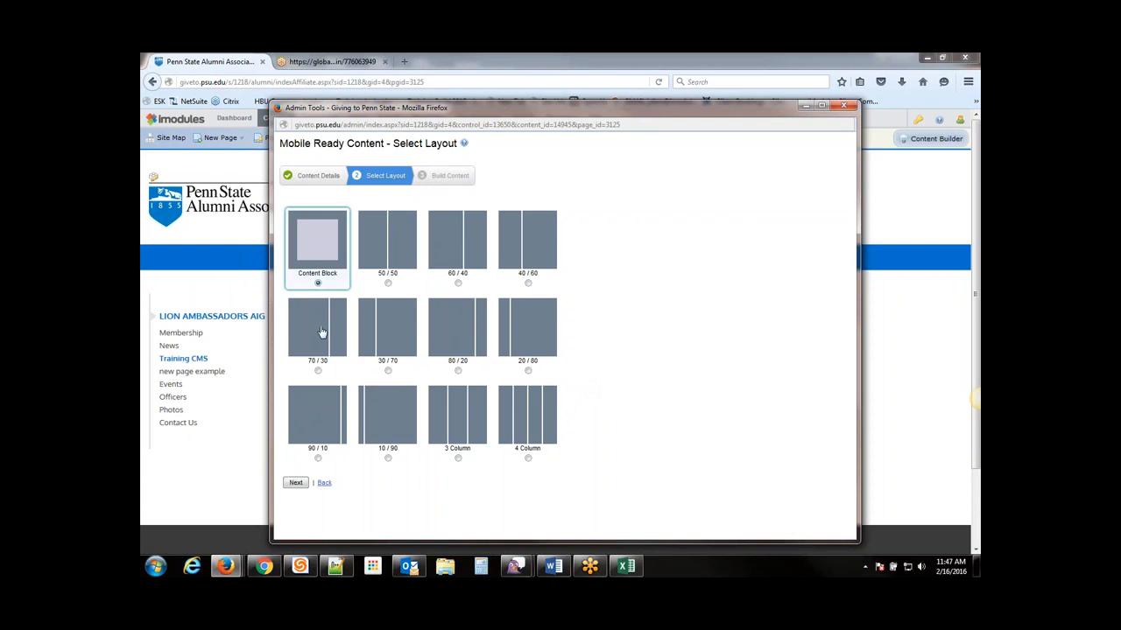
pyautogui.click(296, 484)
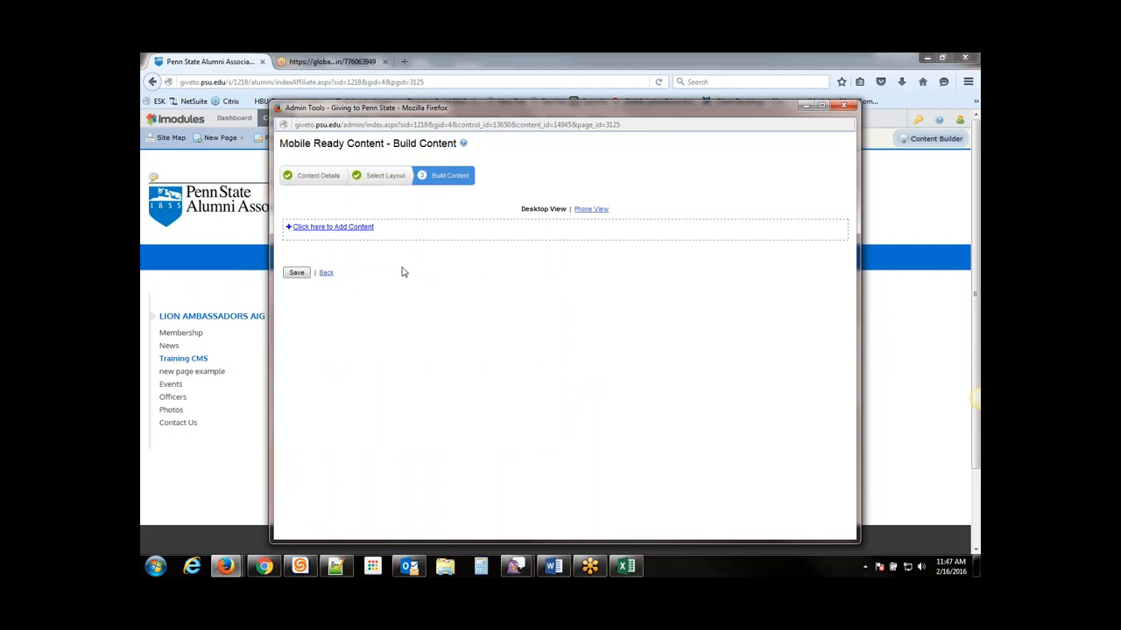
pyautogui.click(326, 232)
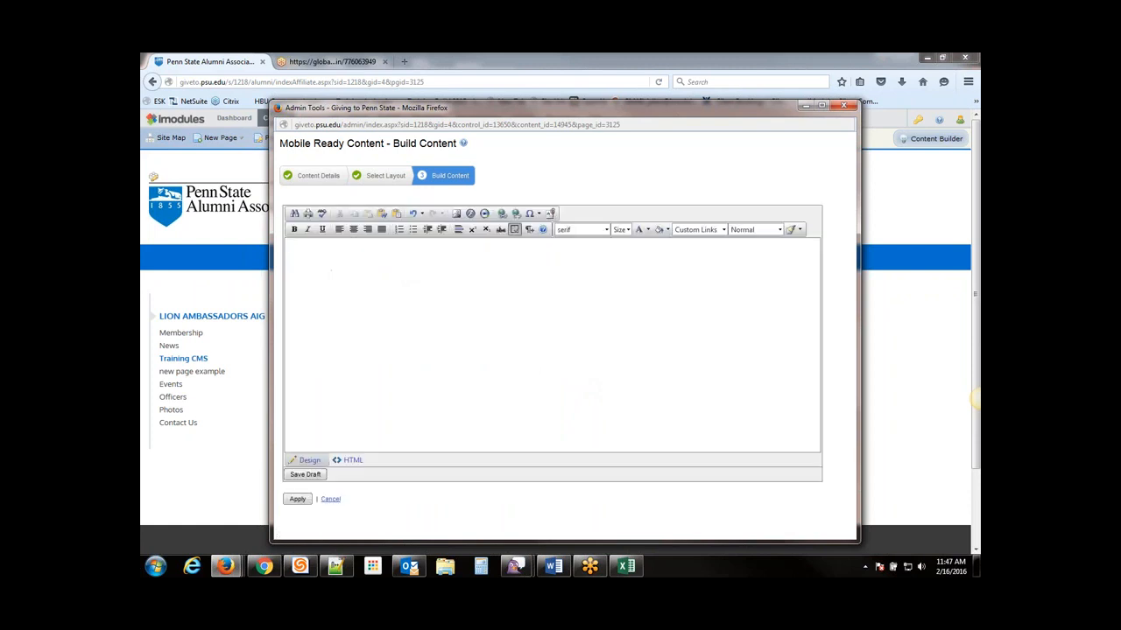
pyautogui.click(323, 255)
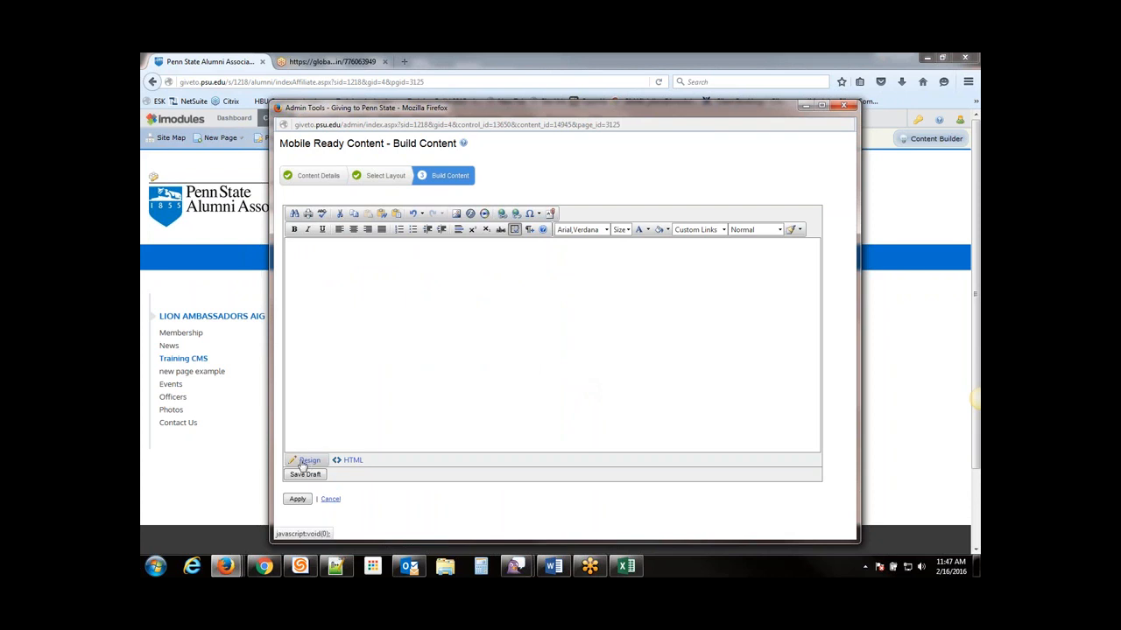
# Examine the content editor's HTML view and its font, size and paragraph style choices.
pyautogui.click(346, 465)
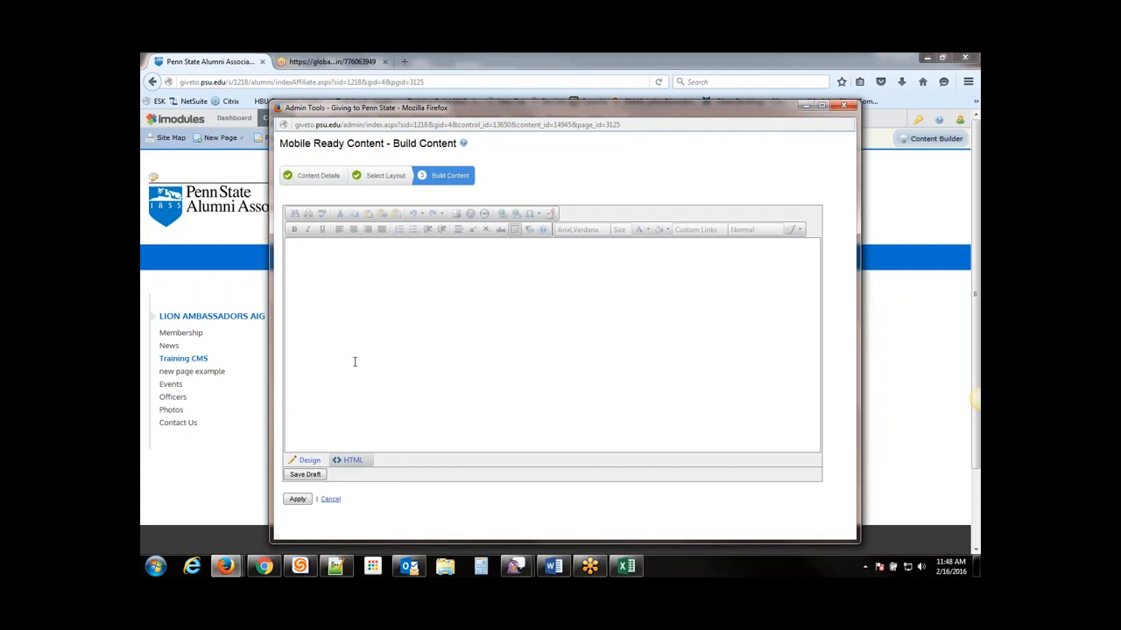
pyautogui.click(307, 459)
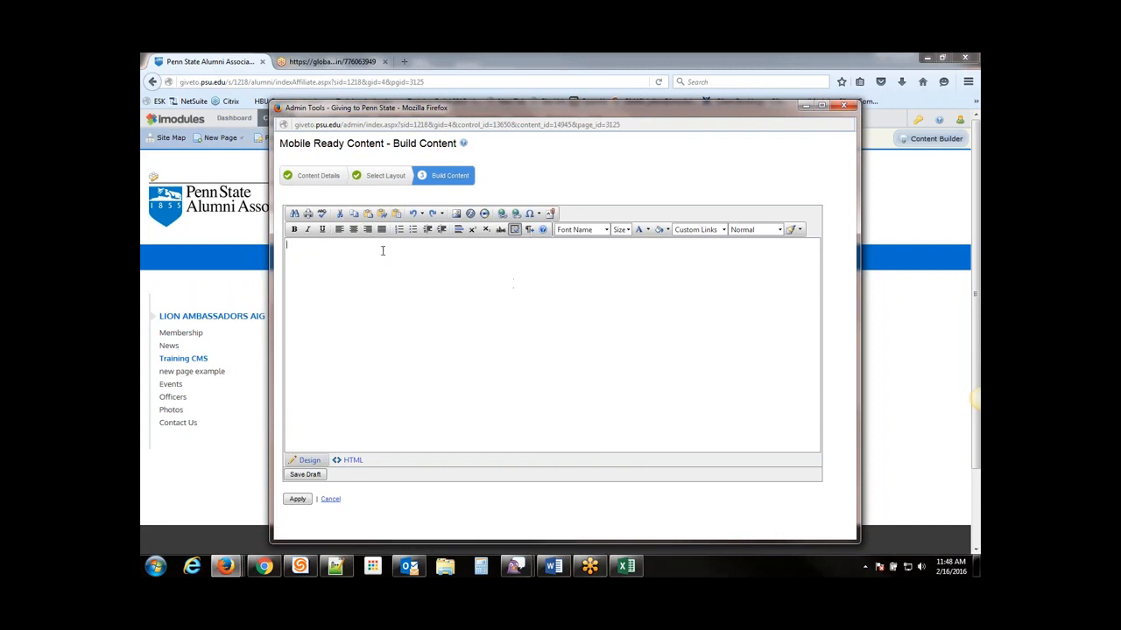
pyautogui.click(382, 251)
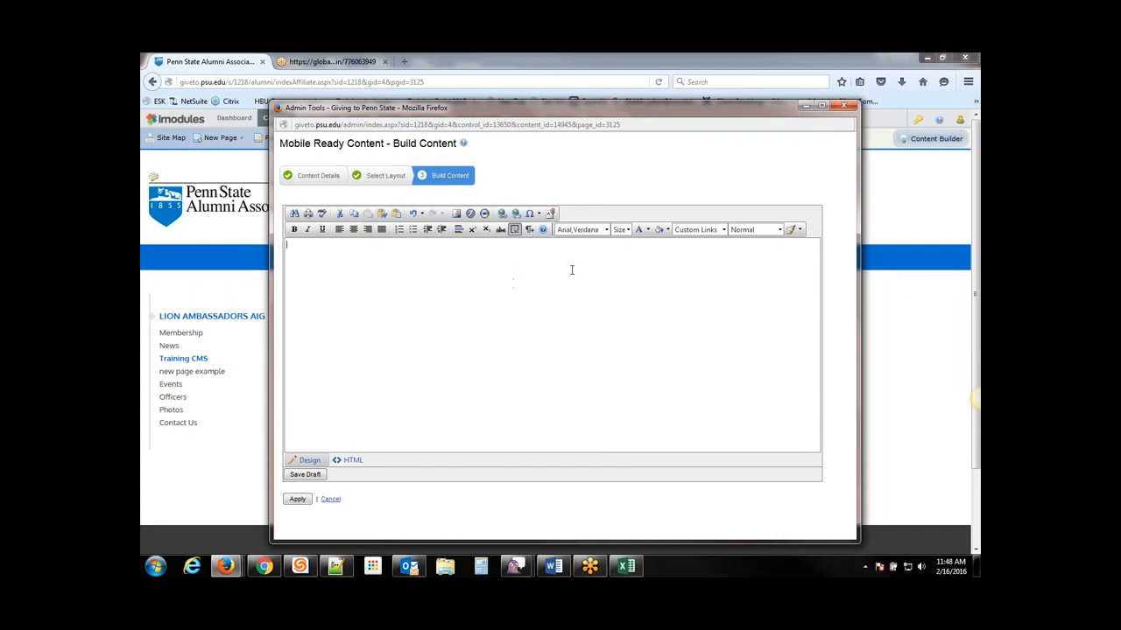
pyautogui.click(606, 230)
pyautogui.click(627, 230)
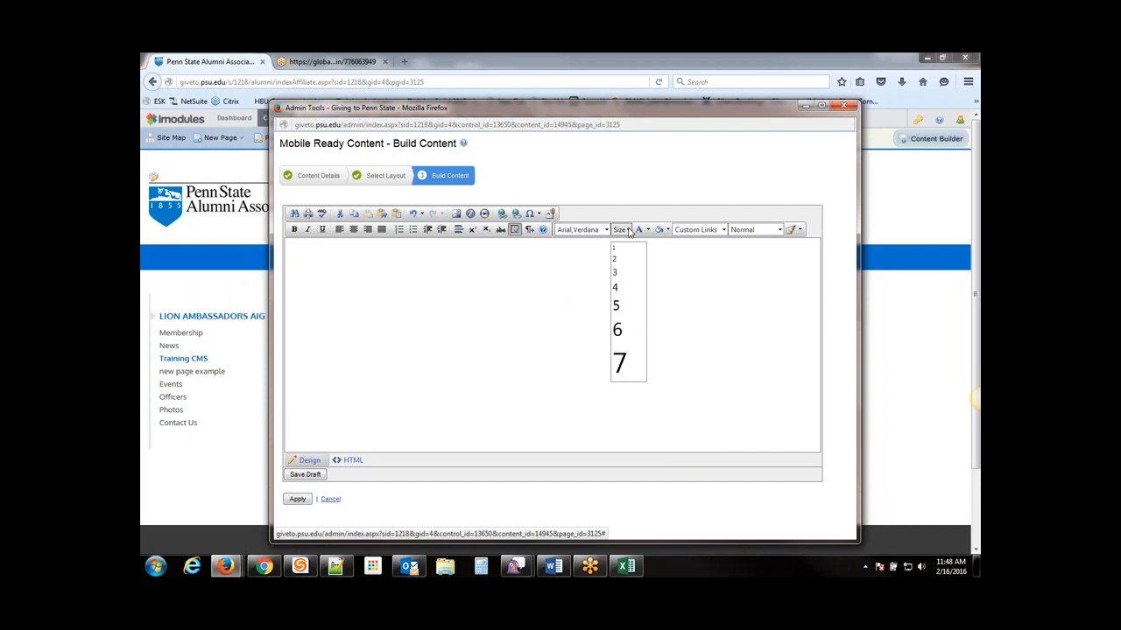
pyautogui.click(580, 247)
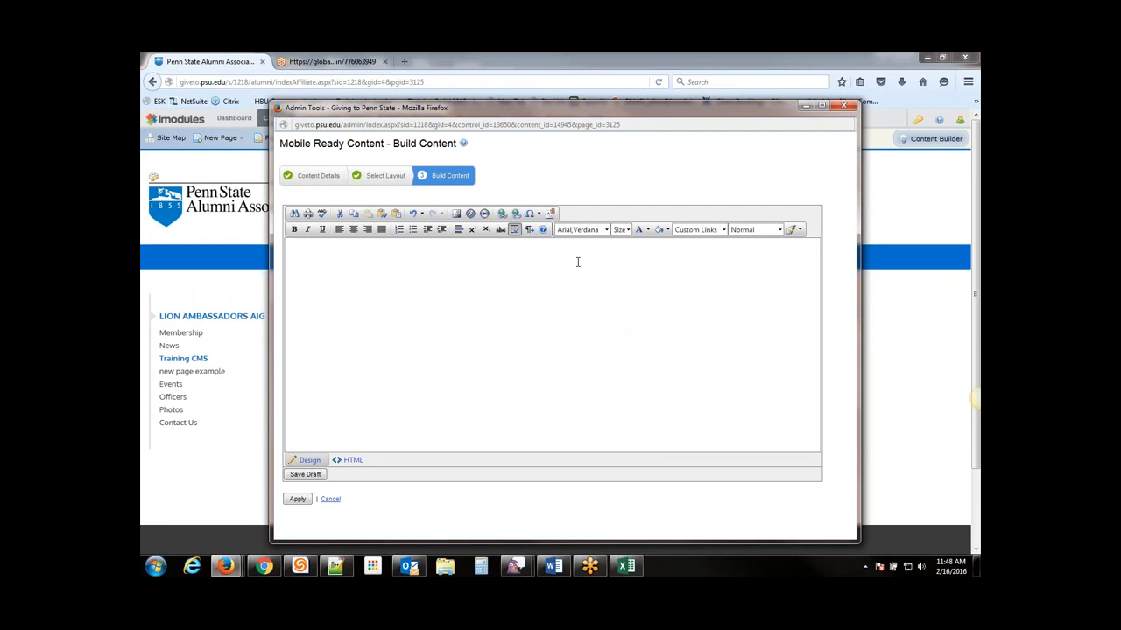
pyautogui.click(776, 230)
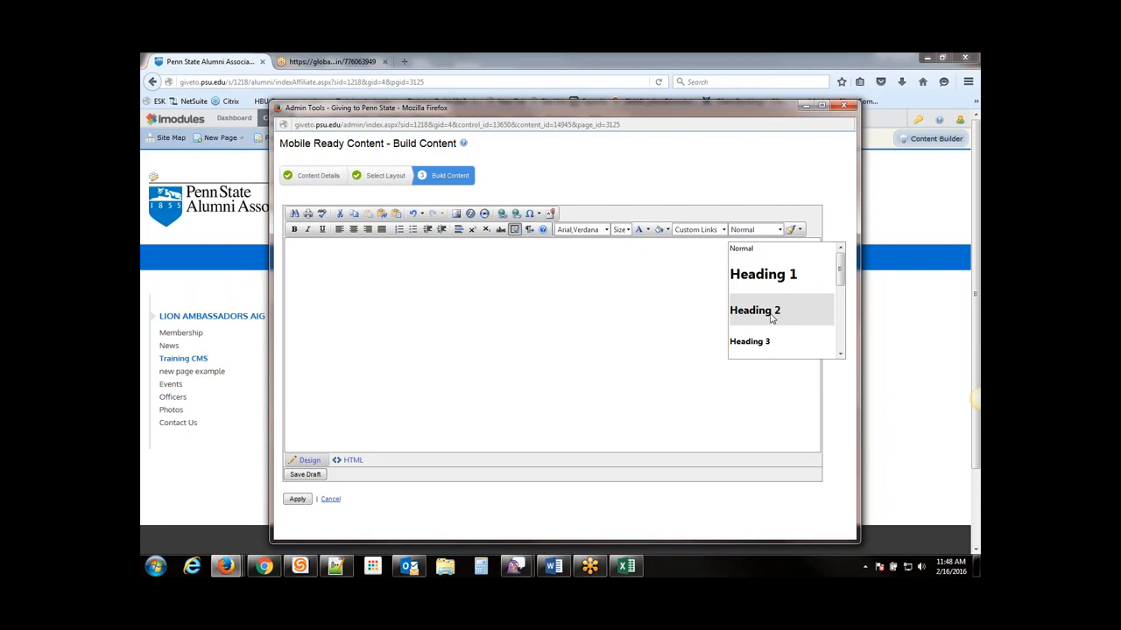
pyautogui.click(751, 249)
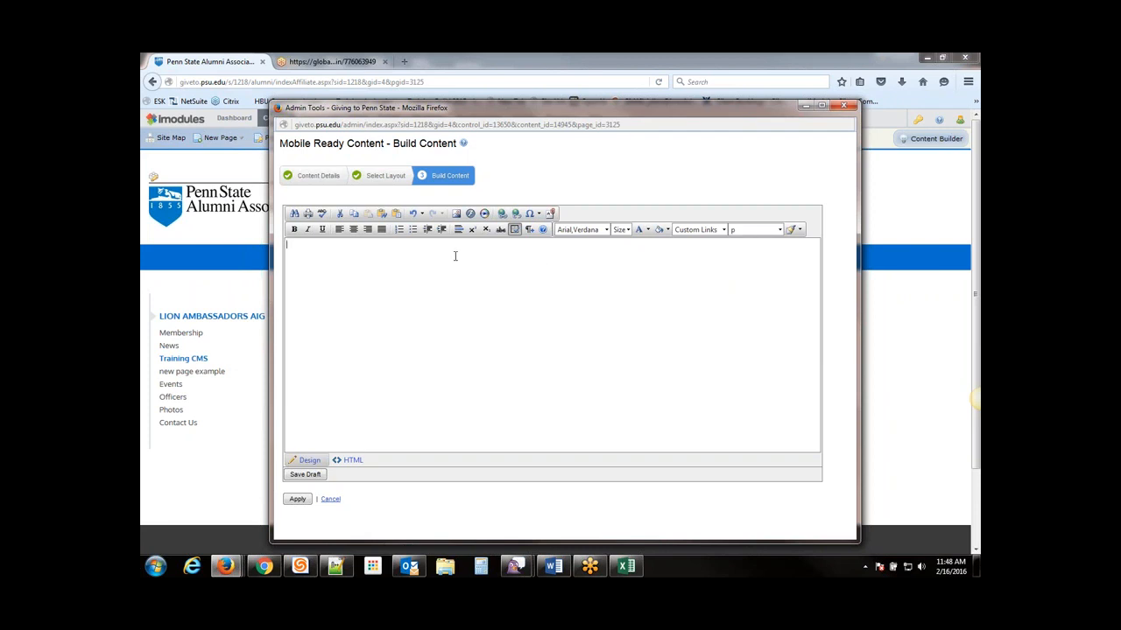
# Enter "hello" in the content area and format it as Heading 1.
pyautogui.click(383, 253)
pyautogui.write('hello')
pyautogui.moveTo(304, 245); pyautogui.dragTo(286, 246)
pyautogui.click(749, 230)
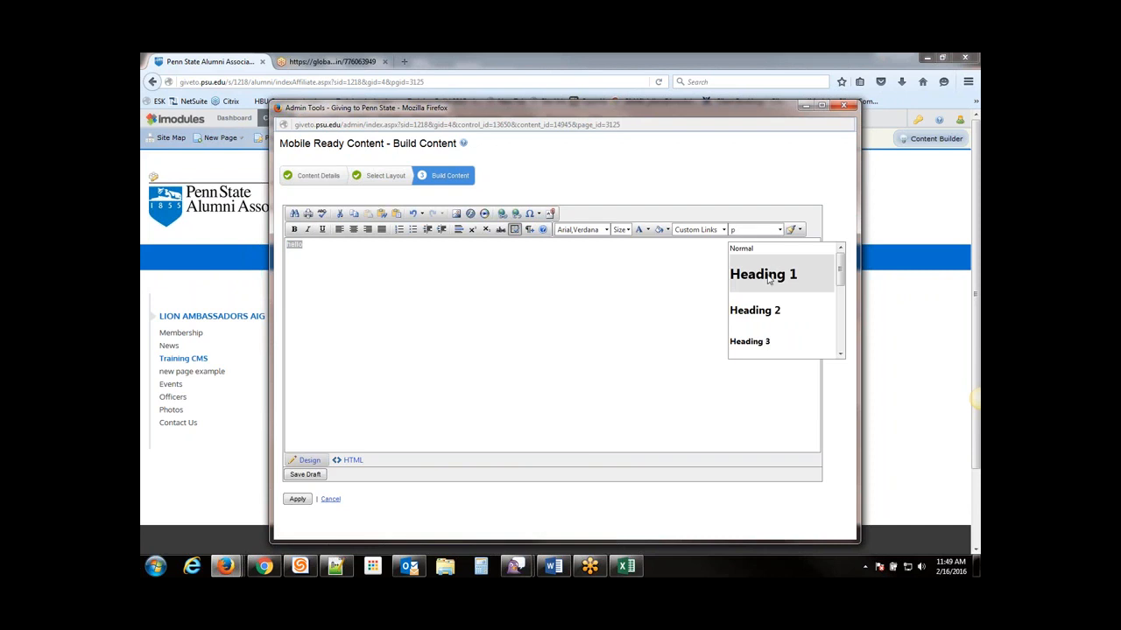
pyautogui.click(762, 276)
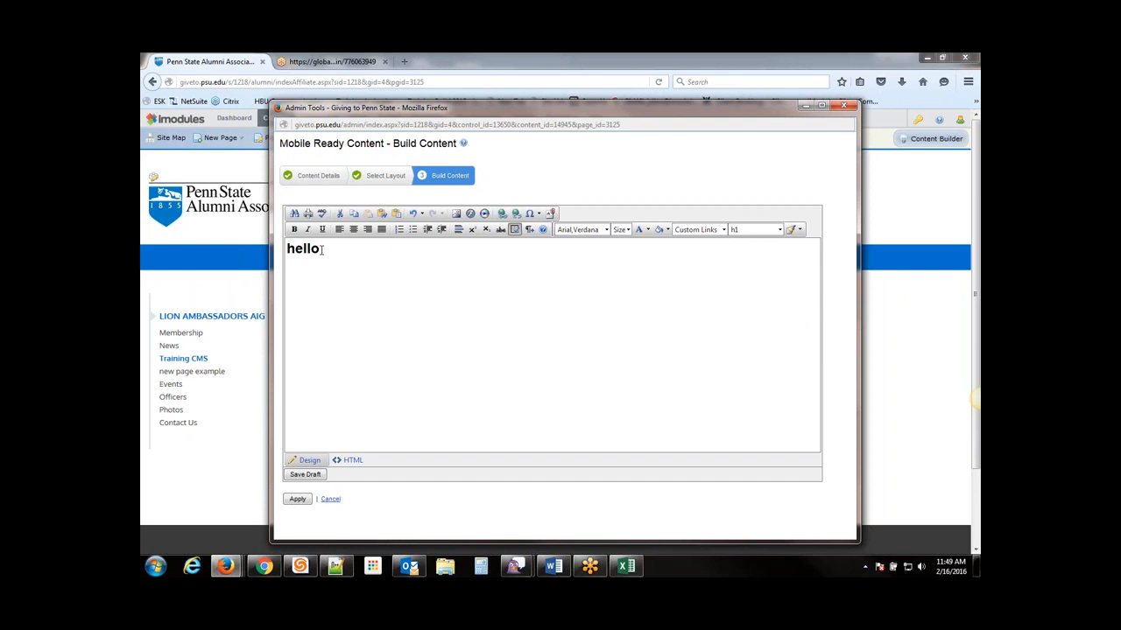
# Add "new paragraph" as a separate normal paragraph, and insert the line "same style" directly under "hello" within the same heading.
pyautogui.press('Return')
pyautogui.write('new paragraph')
pyautogui.click(321, 249)
pyautogui.press('Return')
pyautogui.write('same')
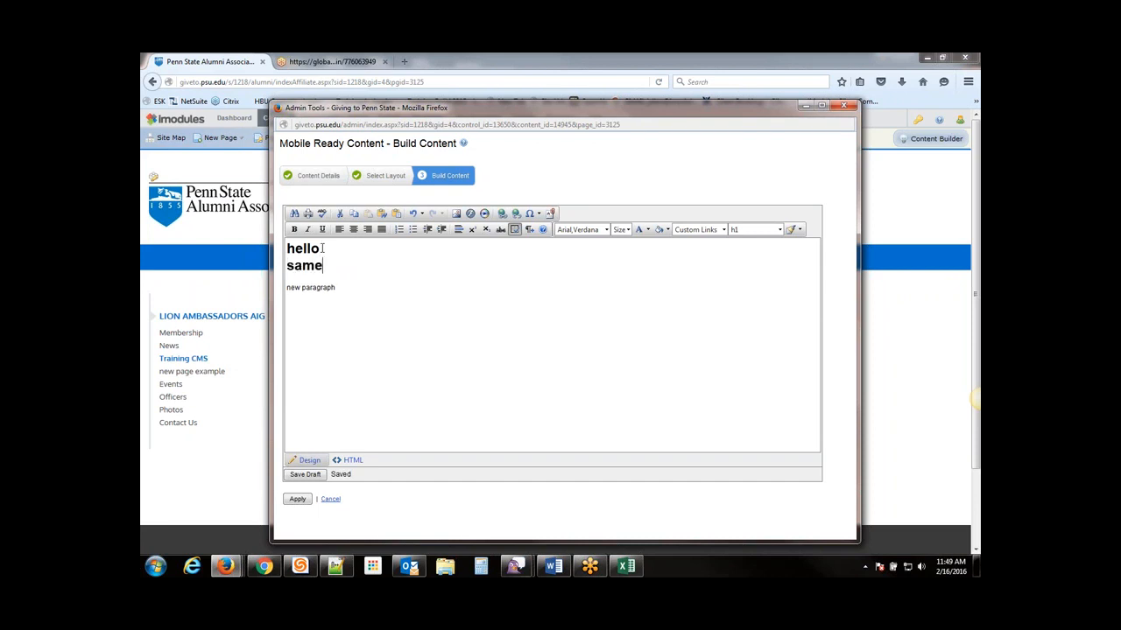
pyautogui.write(' style')
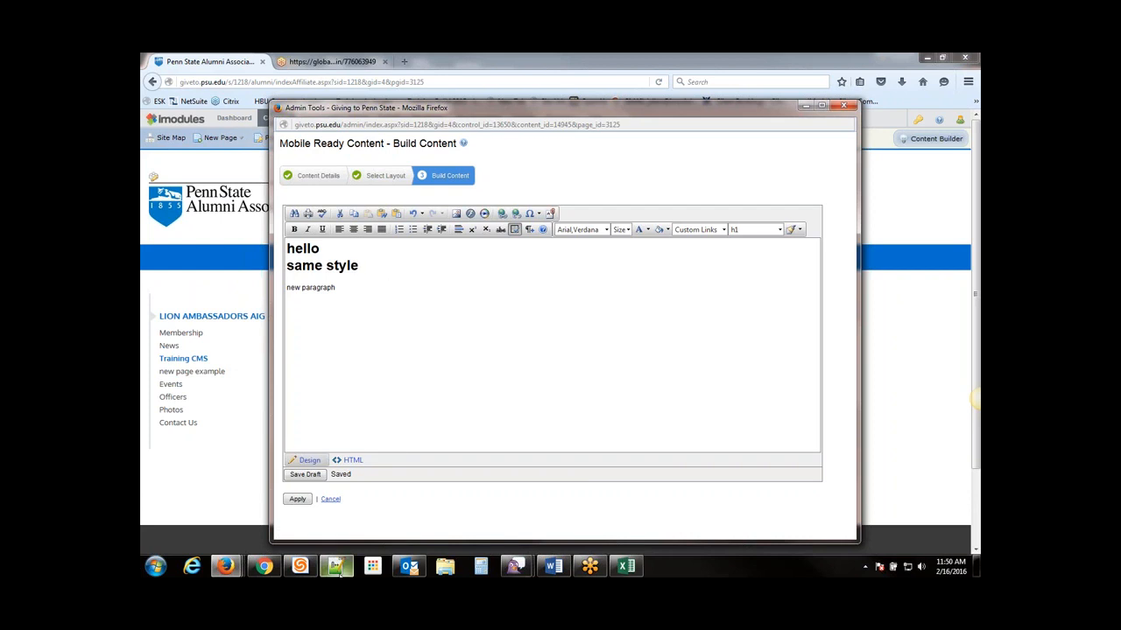
pyautogui.moveTo(338, 570)
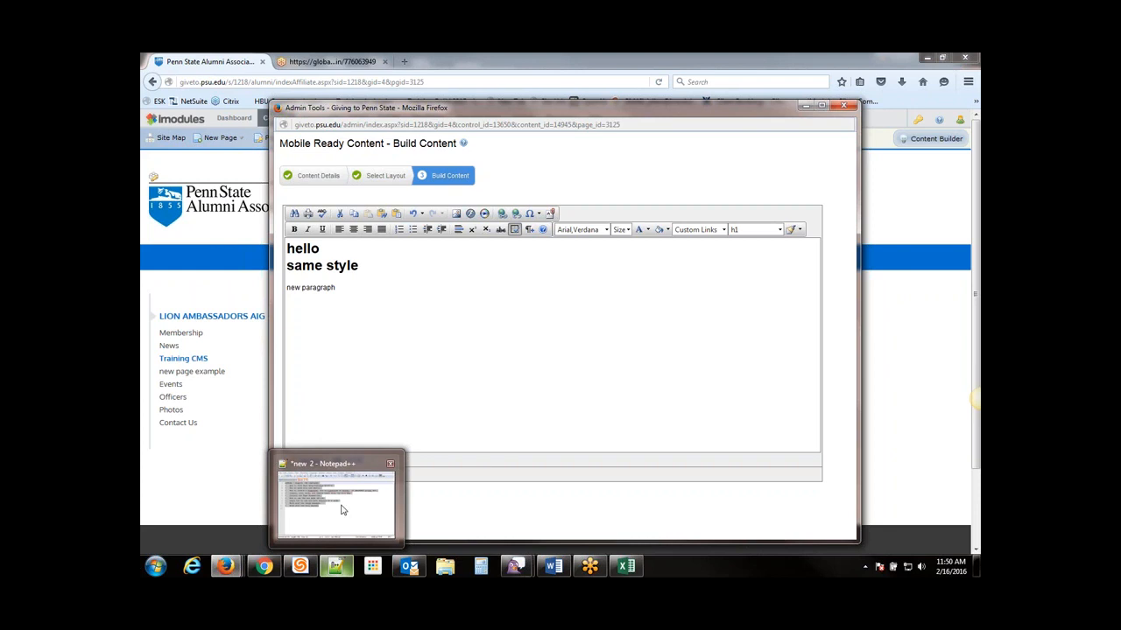
pyautogui.moveTo(341, 508)
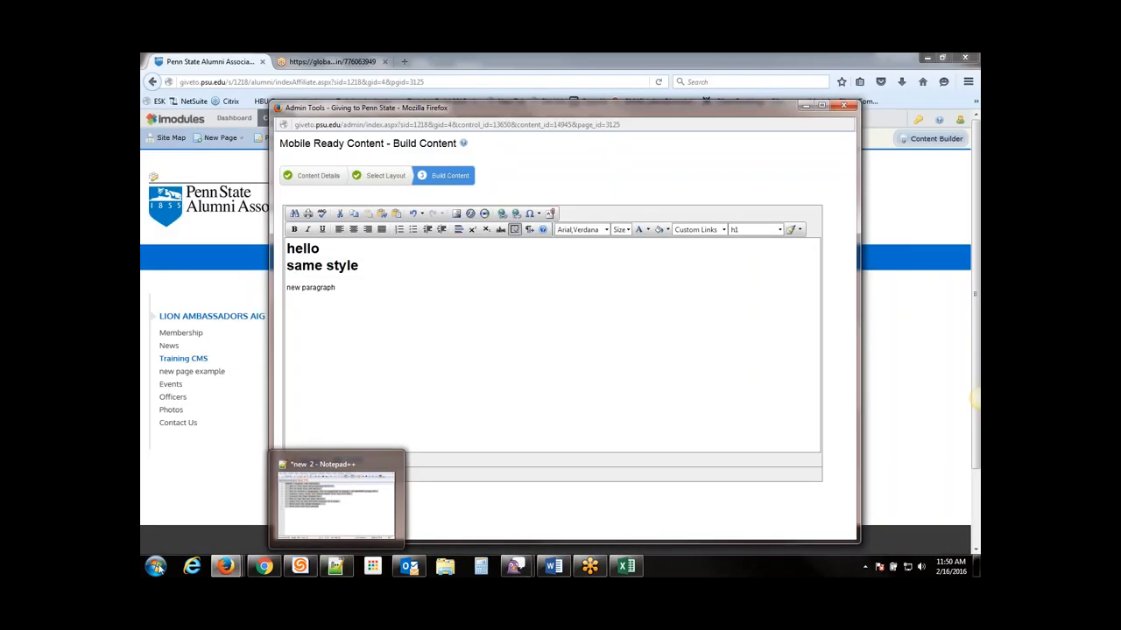
pyautogui.click(156, 566)
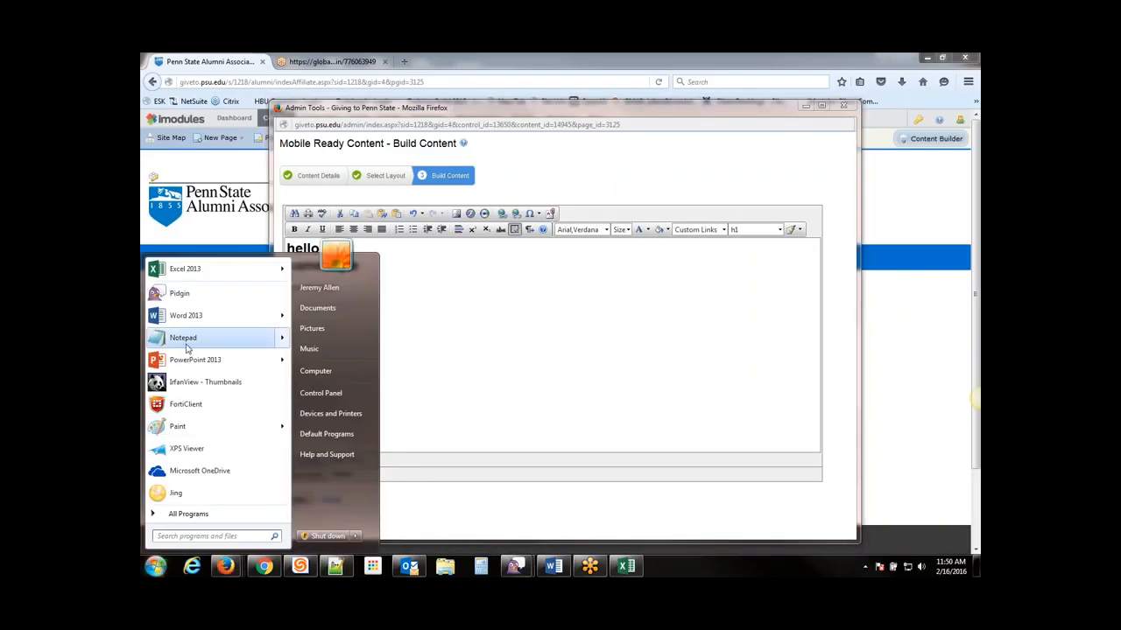
pyautogui.moveTo(178, 344)
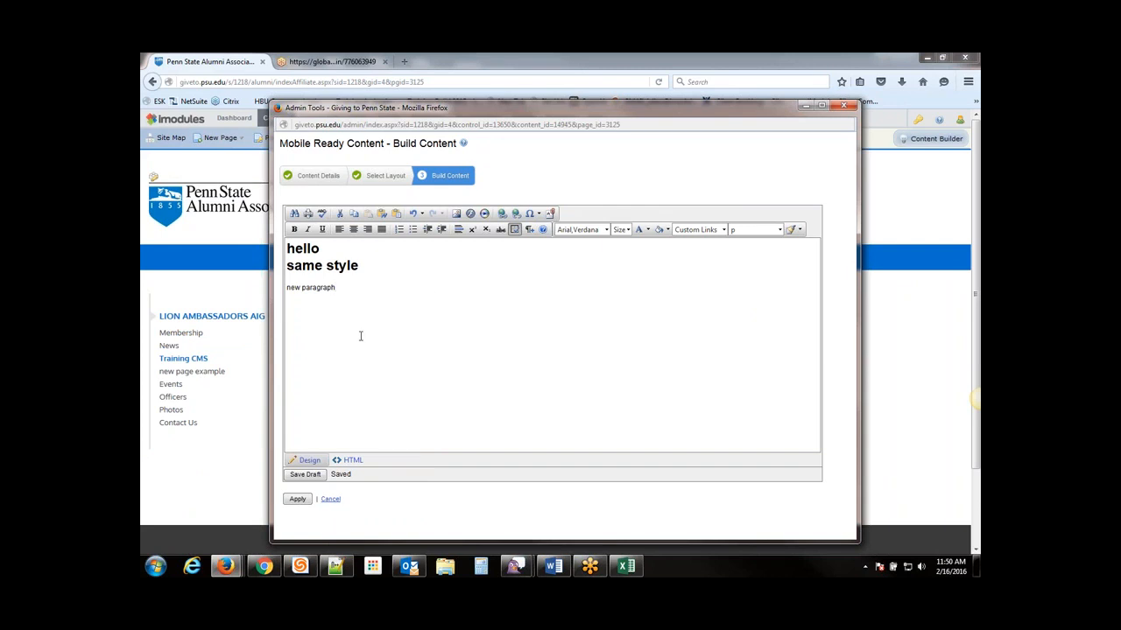
pyautogui.moveTo(336, 289); pyautogui.dragTo(279, 284)
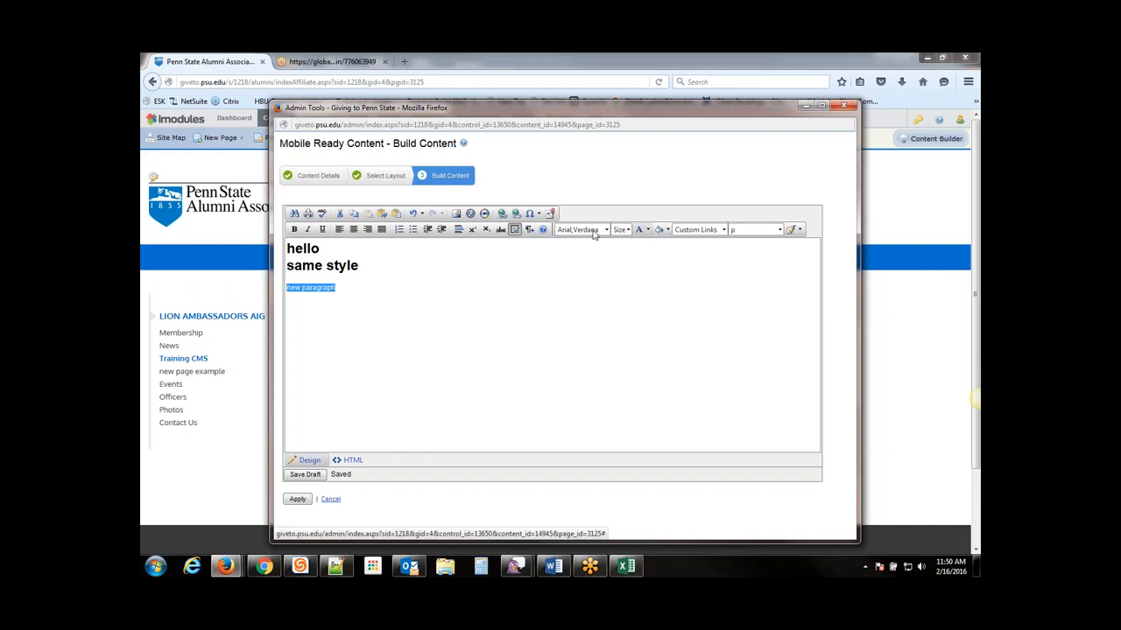
pyautogui.click(340, 288)
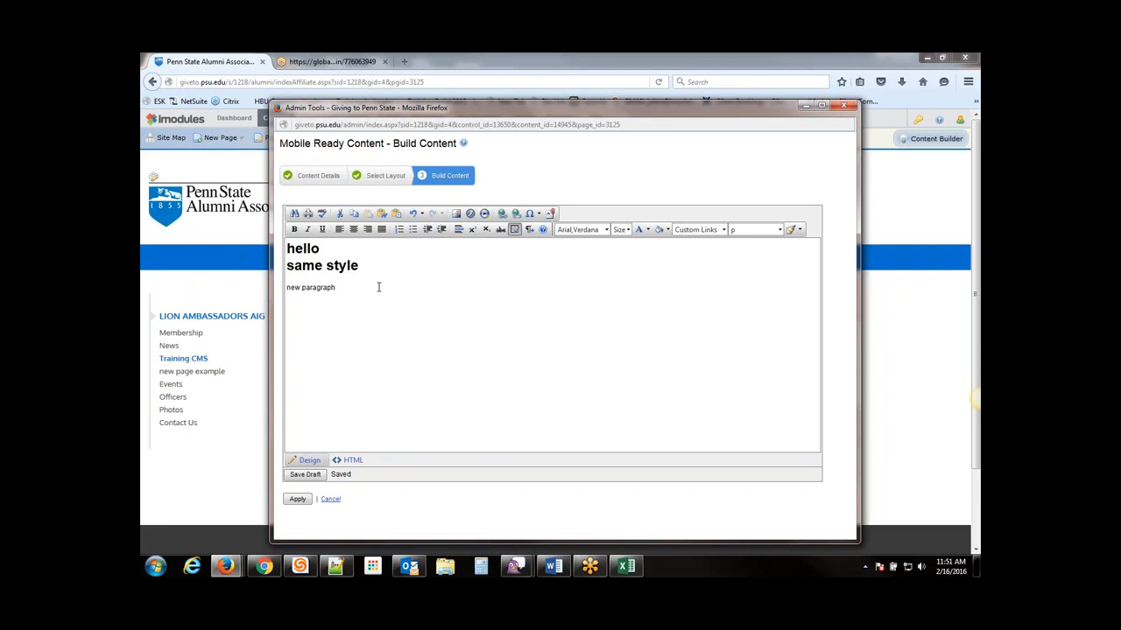
# Apply the text, preview the block in Phone View and Desktop View, and save it to the page.
pyautogui.click(298, 502)
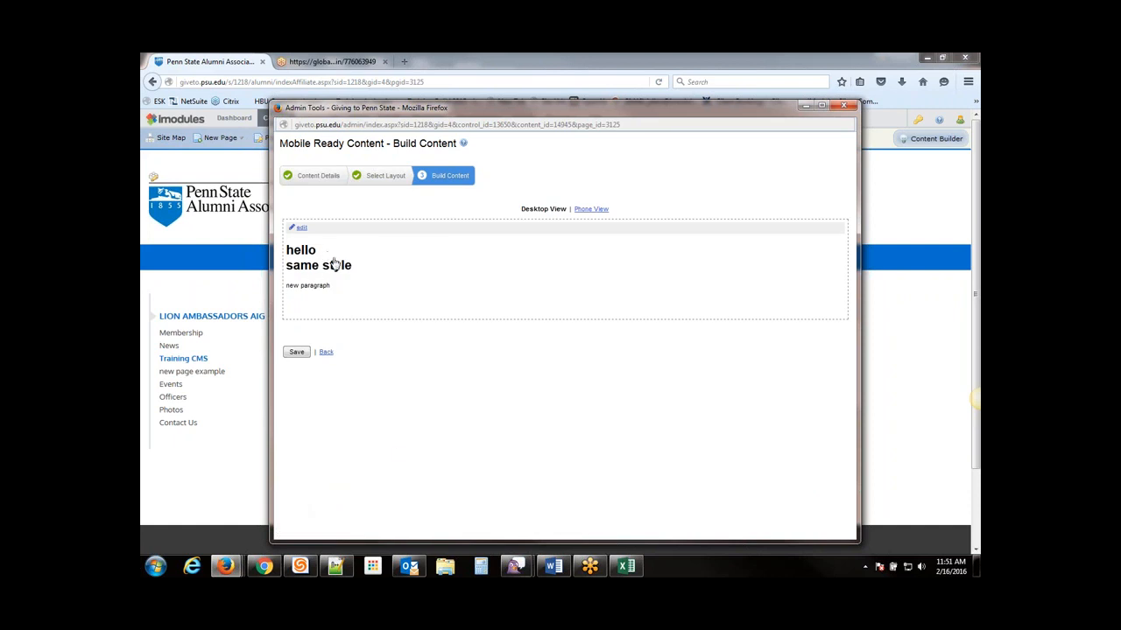
pyautogui.click(588, 212)
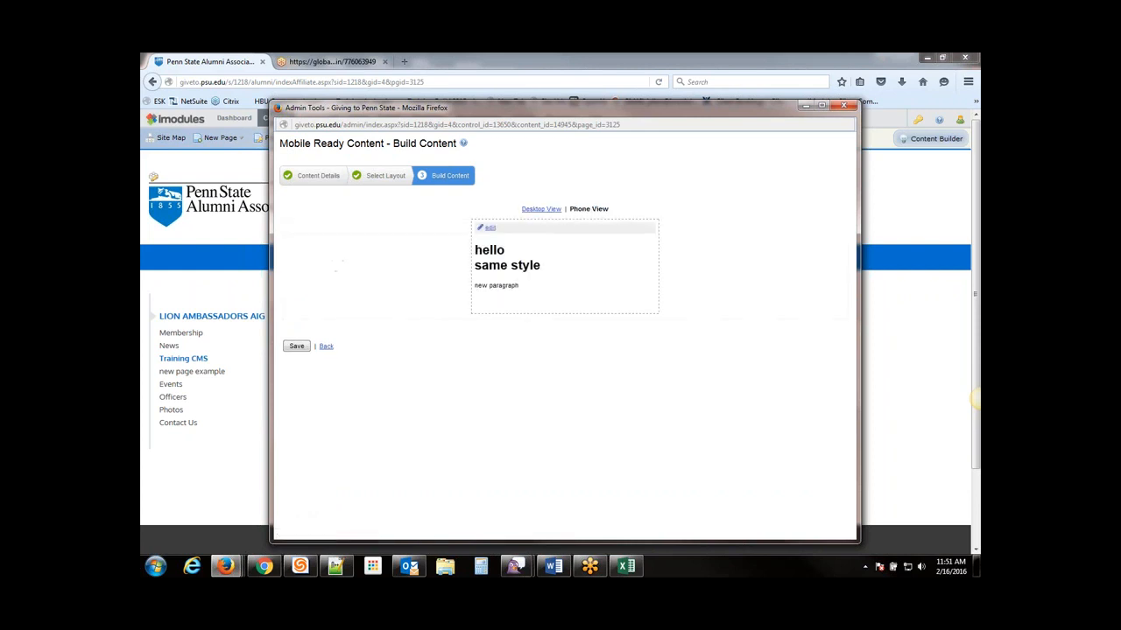
pyautogui.click(547, 213)
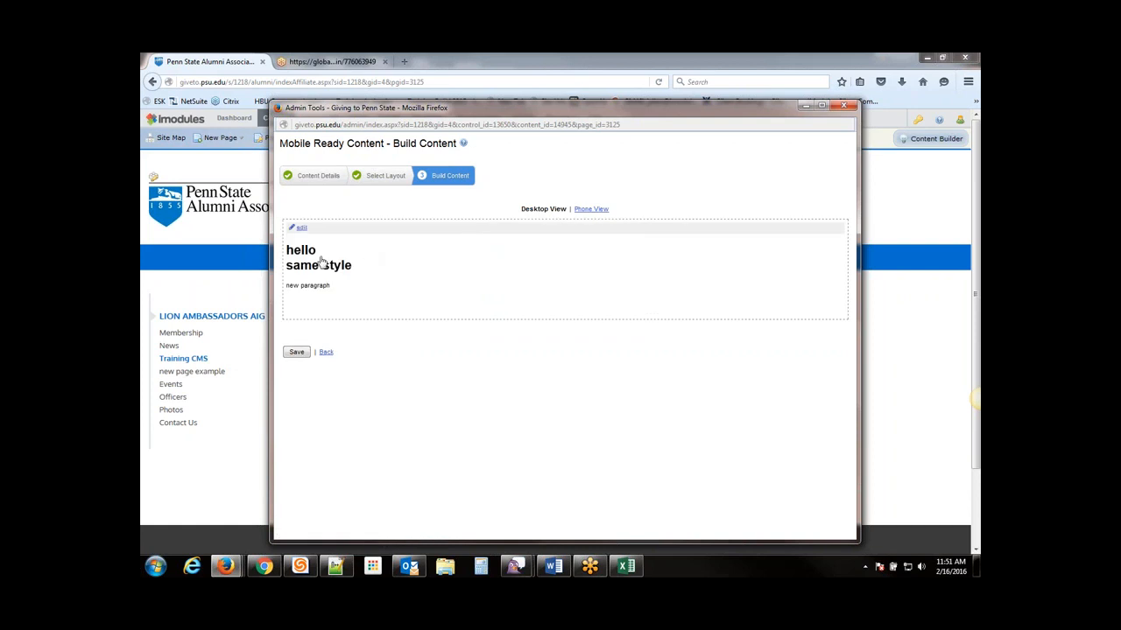
pyautogui.click(297, 353)
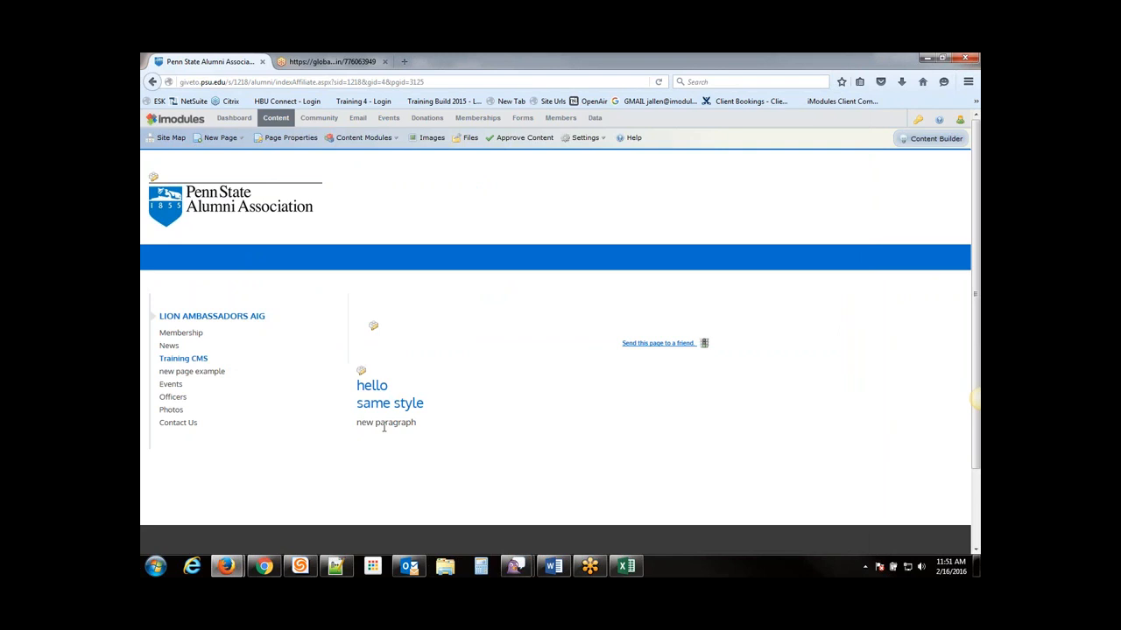
# Reopen the saved mobile content block's text for editing, keeping its current details and Content Block layout.
pyautogui.click(362, 375)
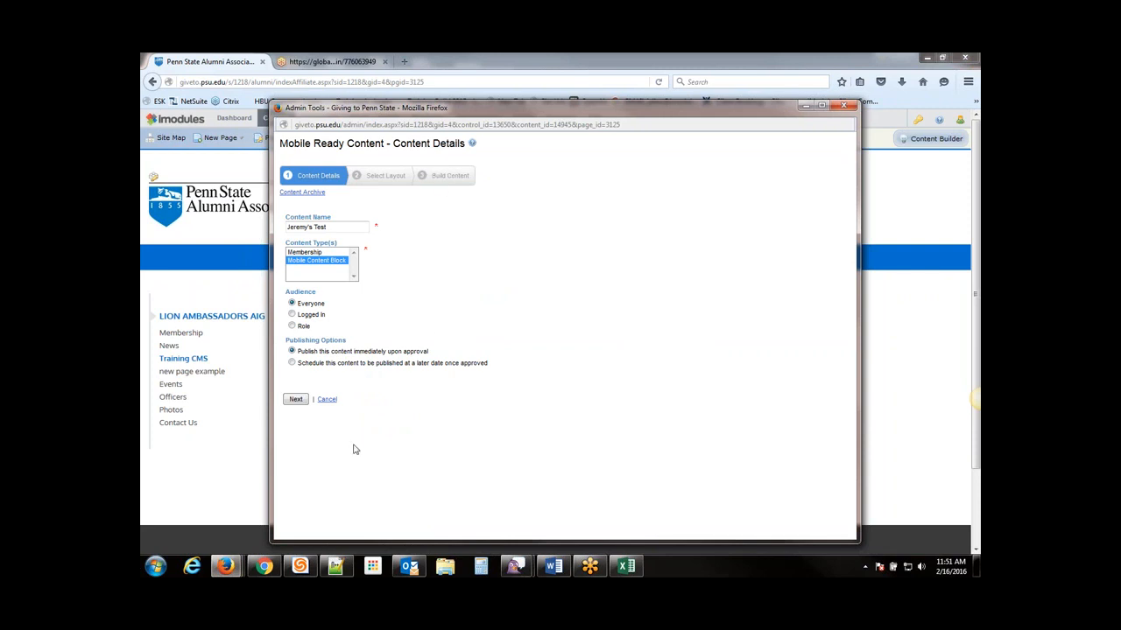
pyautogui.click(296, 399)
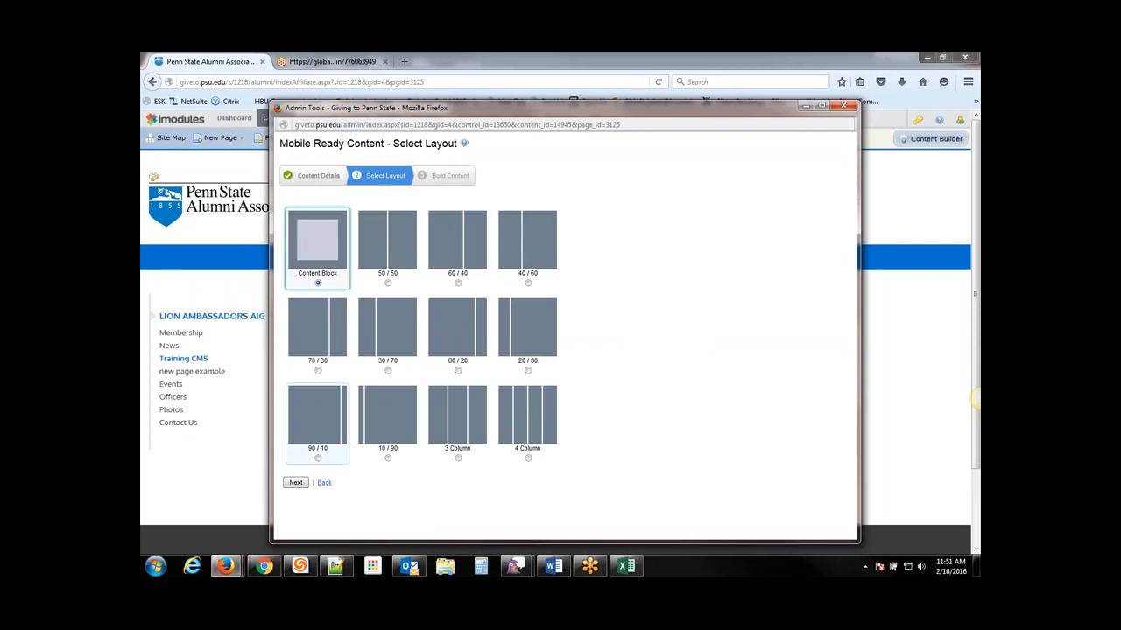
pyautogui.click(303, 485)
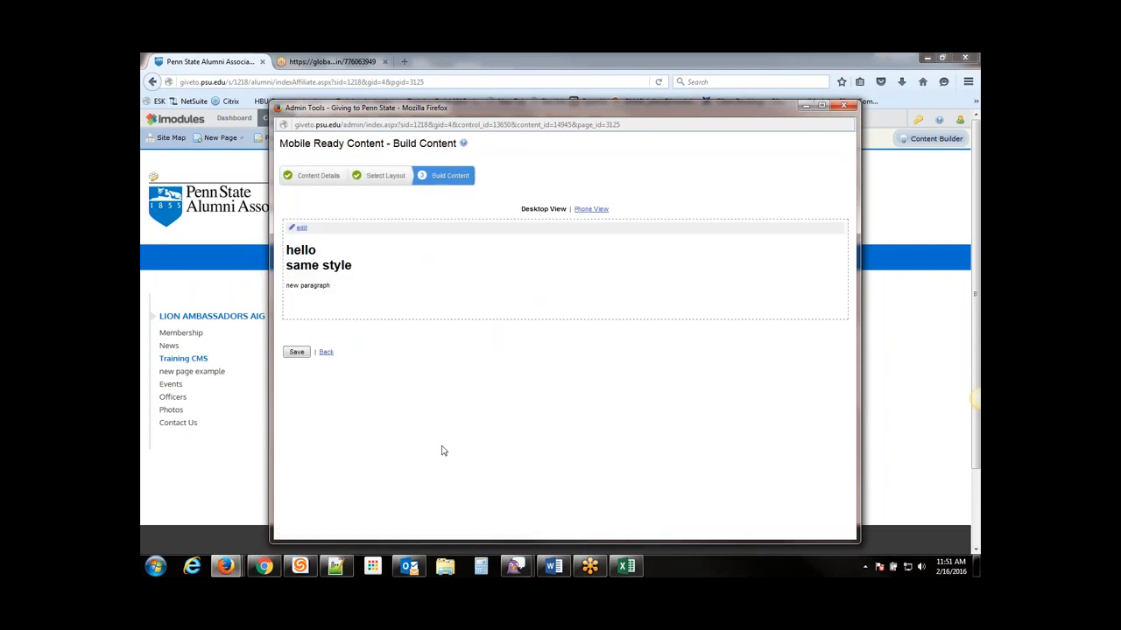
pyautogui.click(301, 229)
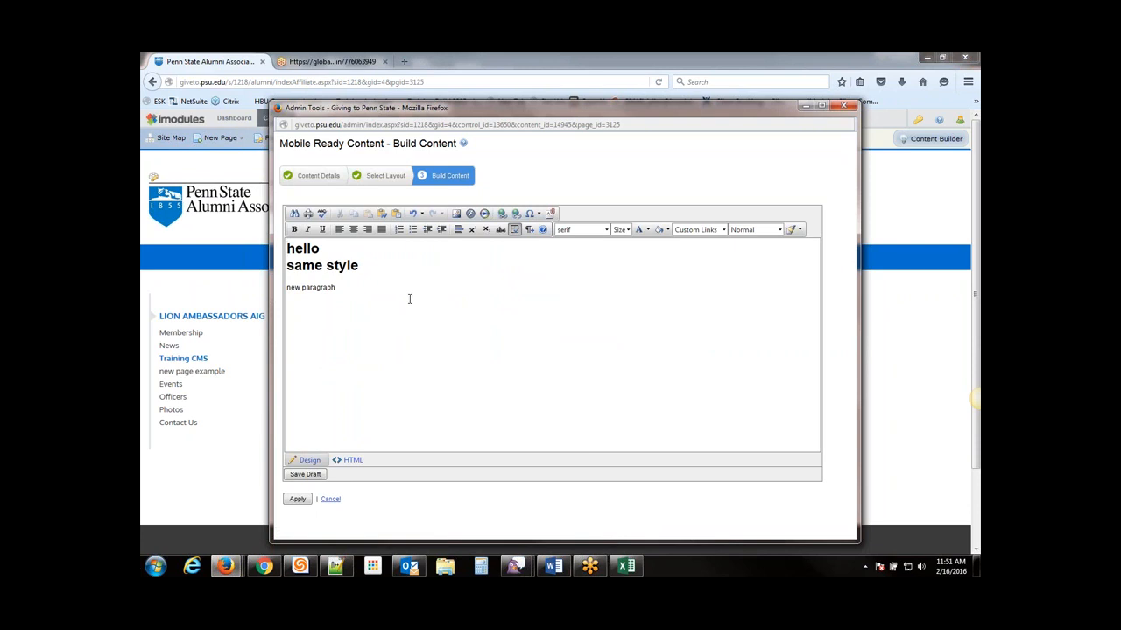
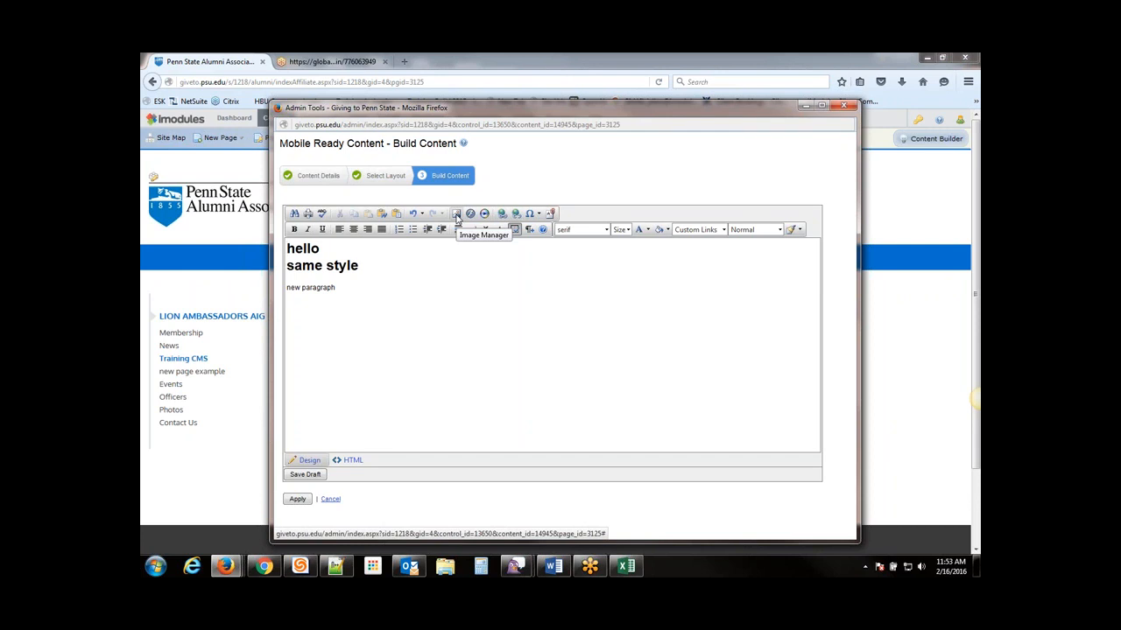
# Open the Image Manager and browse through the chapters folder to the boxing image folder.
pyautogui.click(456, 216)
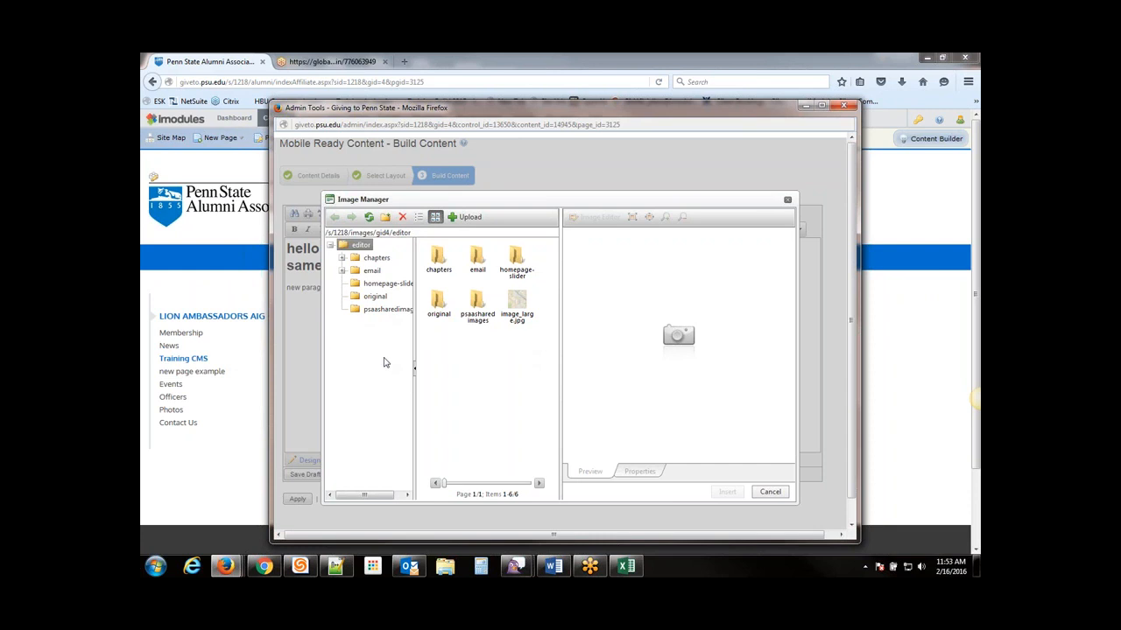
pyautogui.click(374, 299)
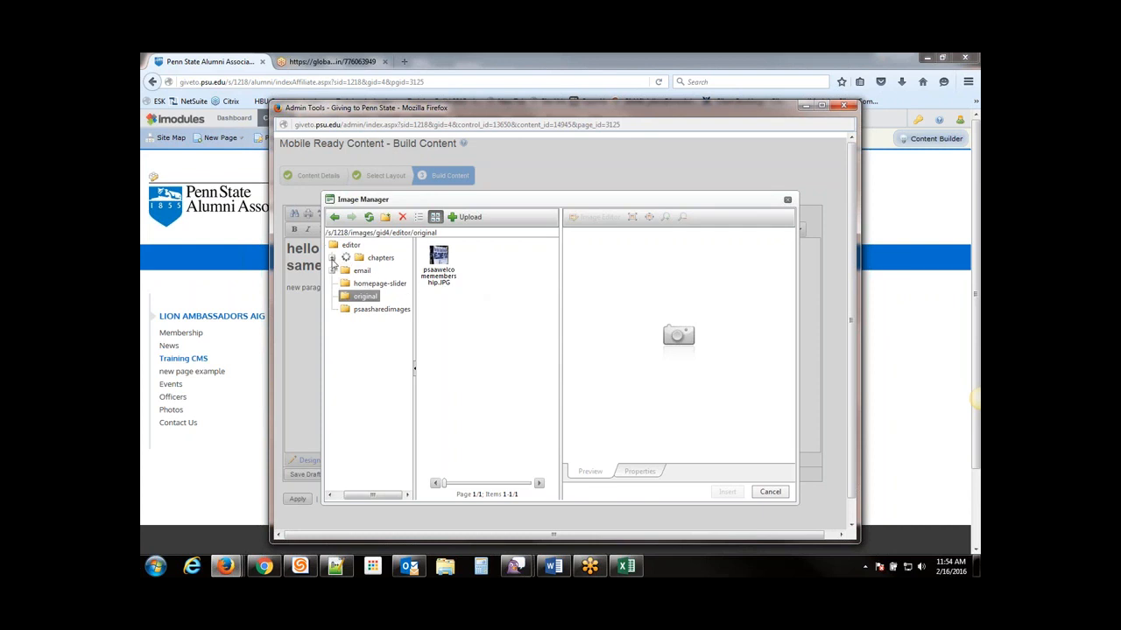
pyautogui.click(332, 259)
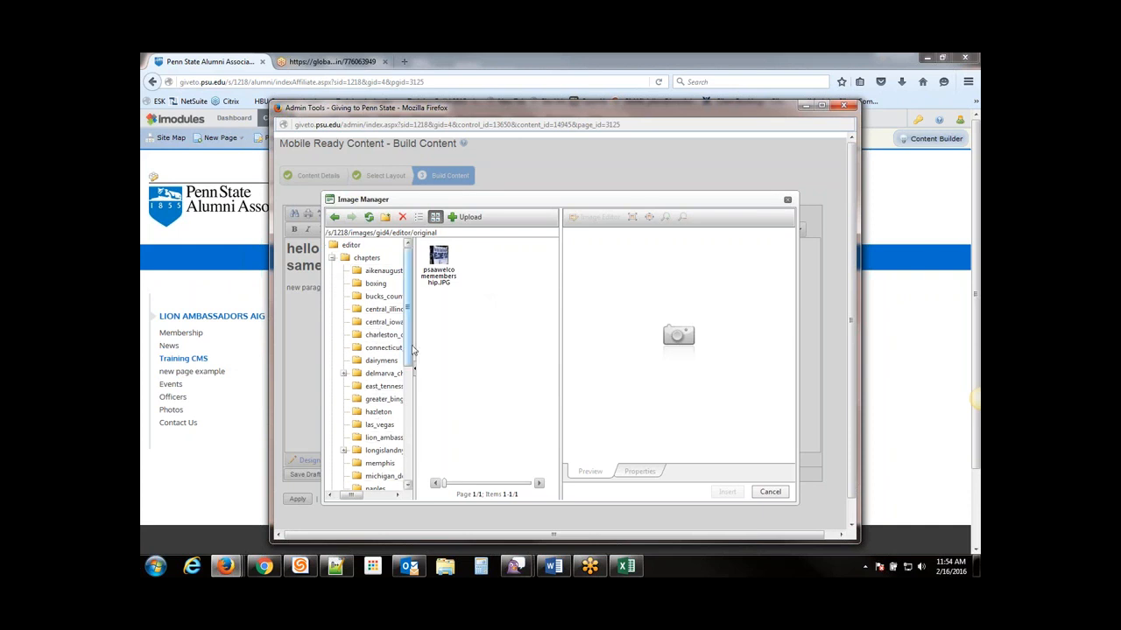
pyautogui.moveTo(408, 347)
pyautogui.mouseDown()
pyautogui.moveTo(405, 400)
pyautogui.moveTo(407, 343)
pyautogui.mouseUp()
pyautogui.scroll(-5, 402, 395)
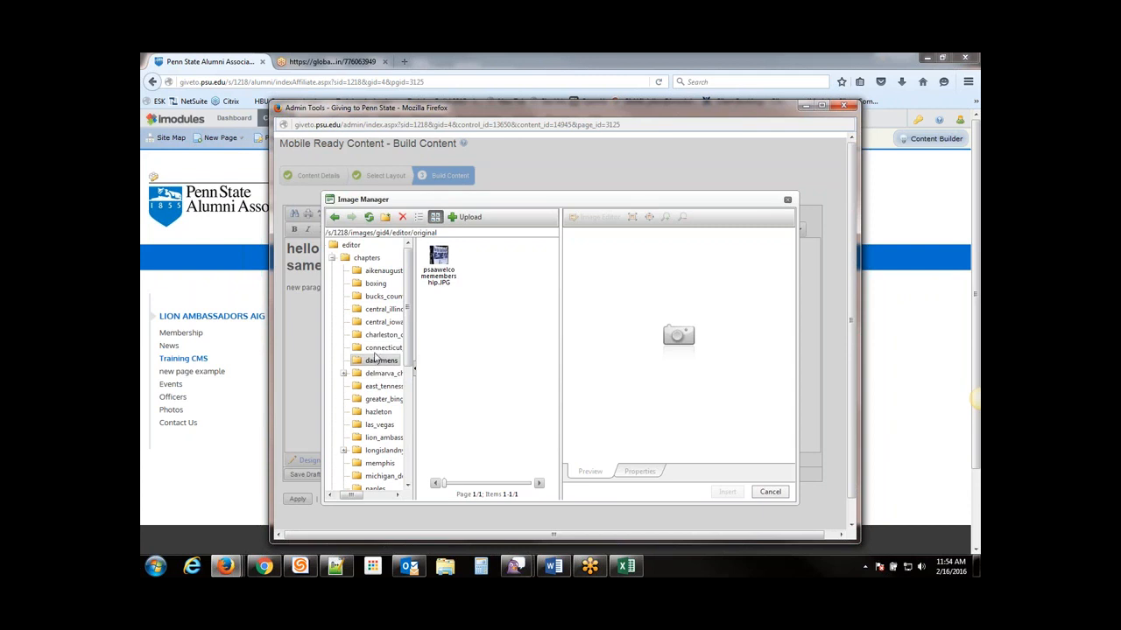
pyautogui.click(372, 286)
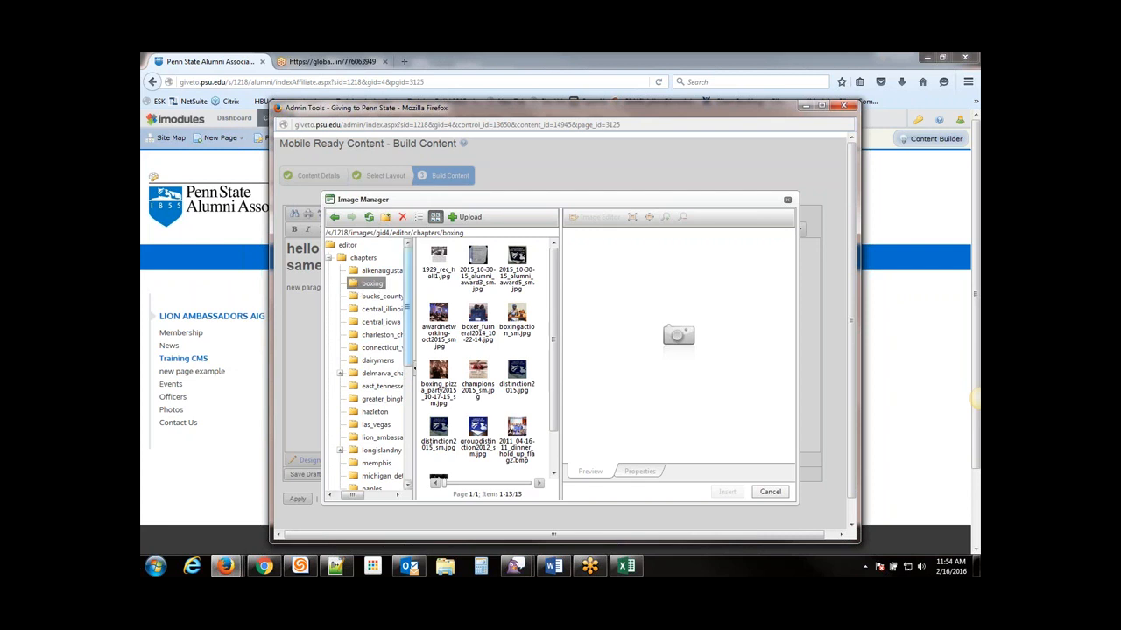
# Open the image upload form for the boxing folder and reduce its file rows to a single one.
pyautogui.click(451, 219)
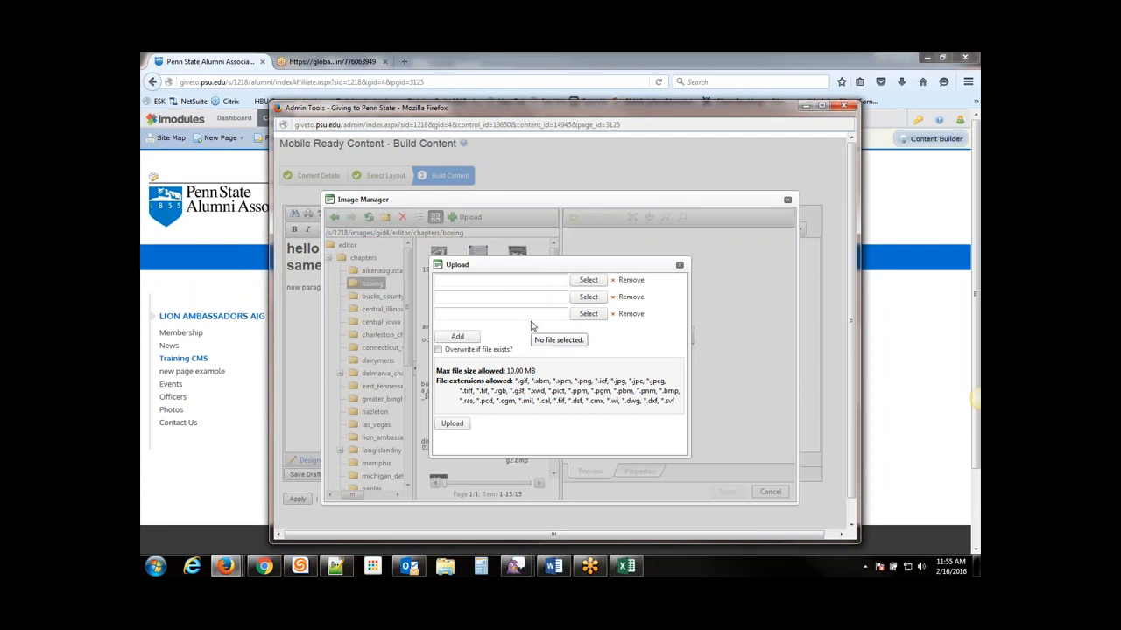
pyautogui.click(468, 344)
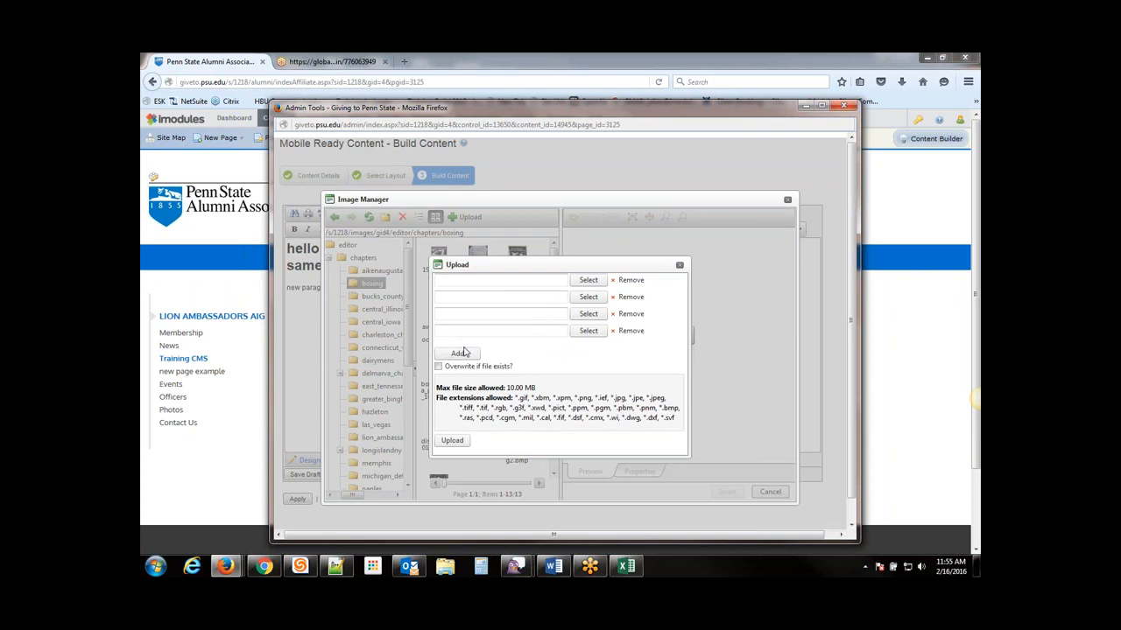
pyautogui.click(462, 353)
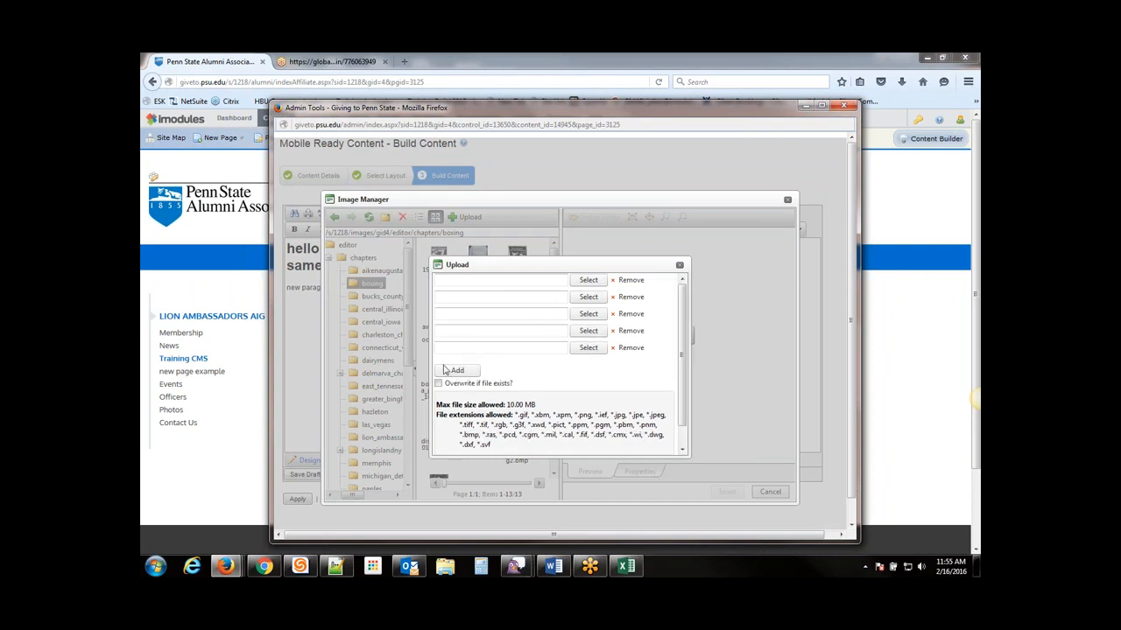
pyautogui.click(629, 349)
pyautogui.click(629, 332)
pyautogui.click(630, 313)
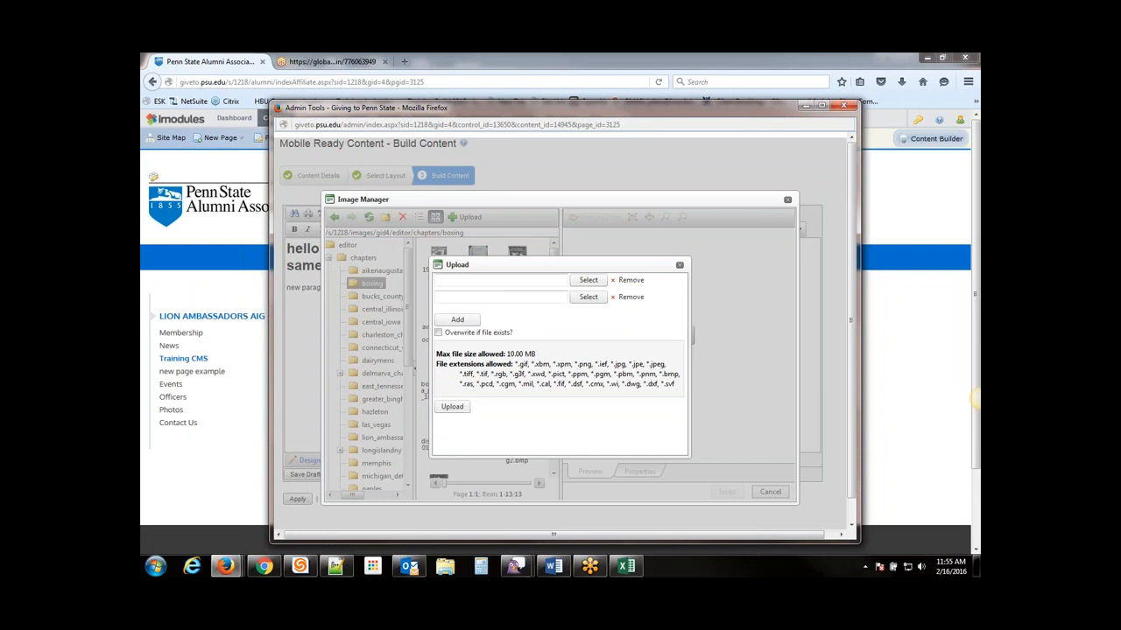
pyautogui.click(630, 297)
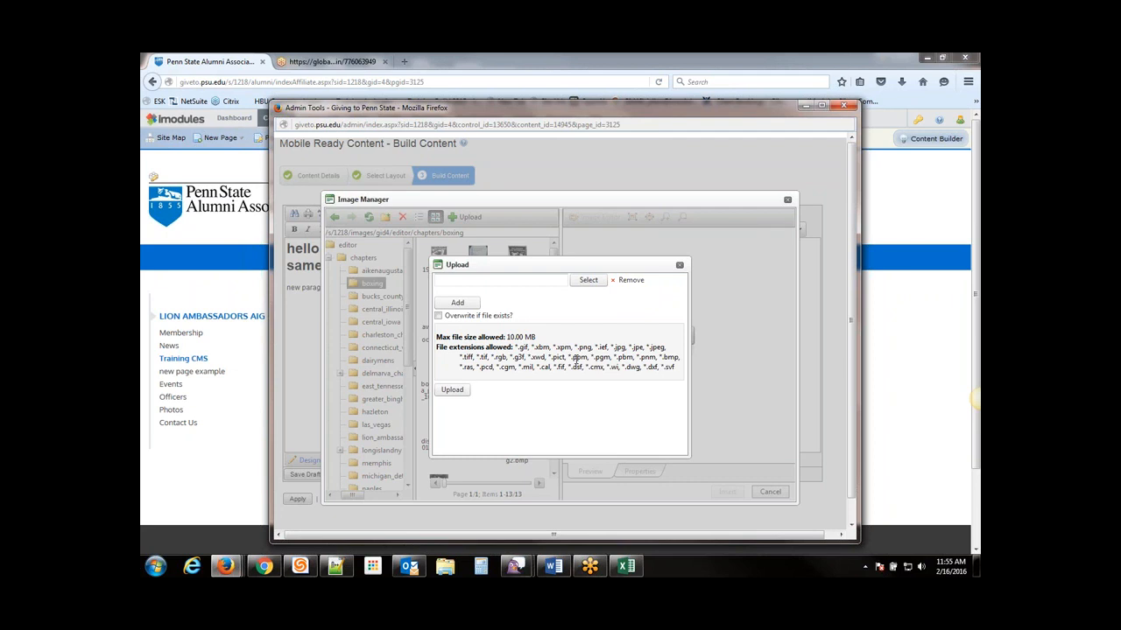
# Choose the puppy picture from the Pictures library and upload it to the boxing folder.
pyautogui.click(588, 281)
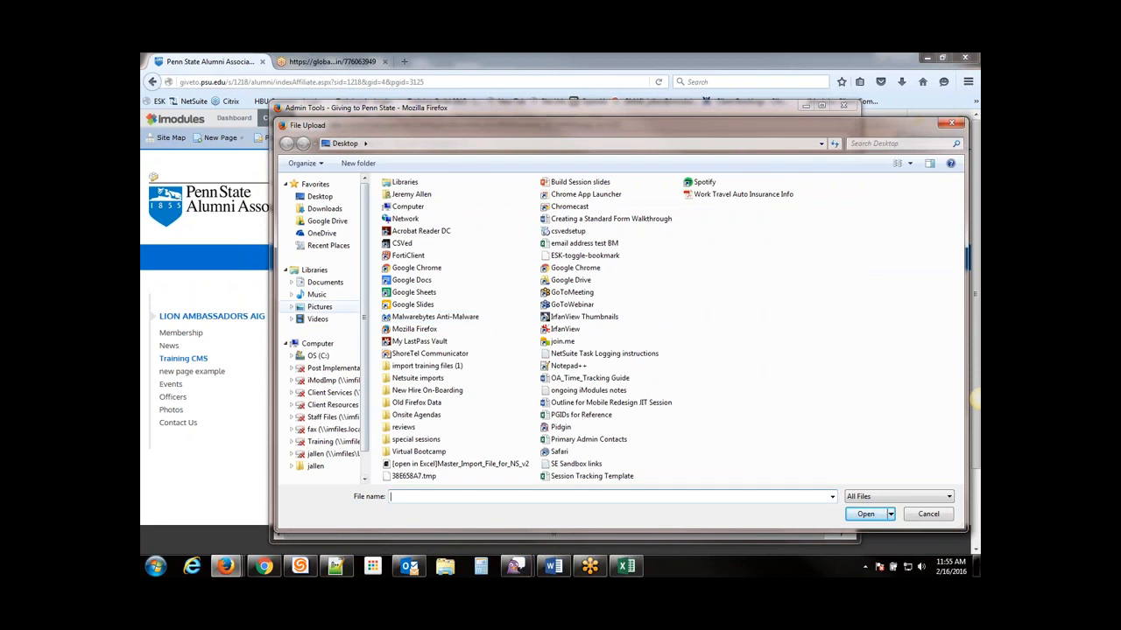
pyautogui.click(319, 308)
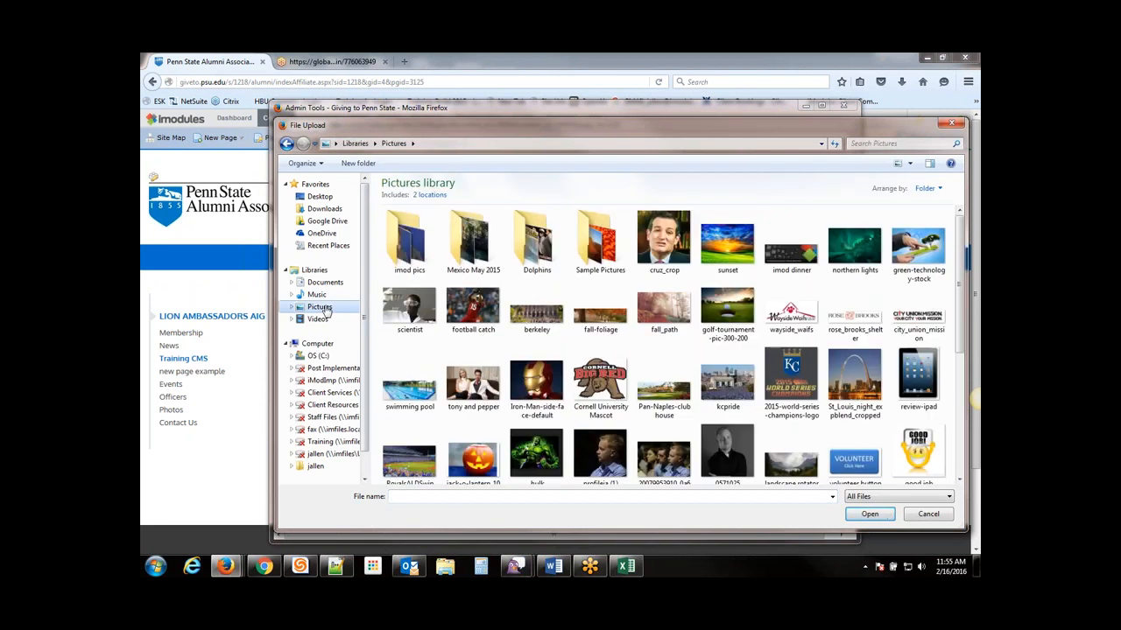
pyautogui.scroll(-1, 325, 312)
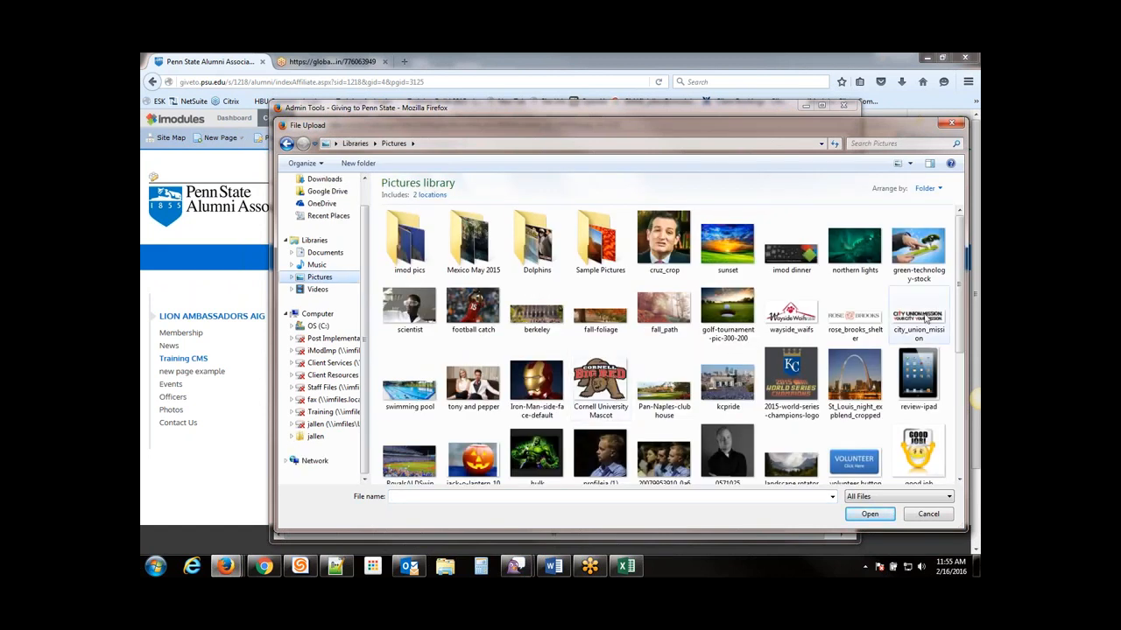
pyautogui.scroll(-3, 926, 320)
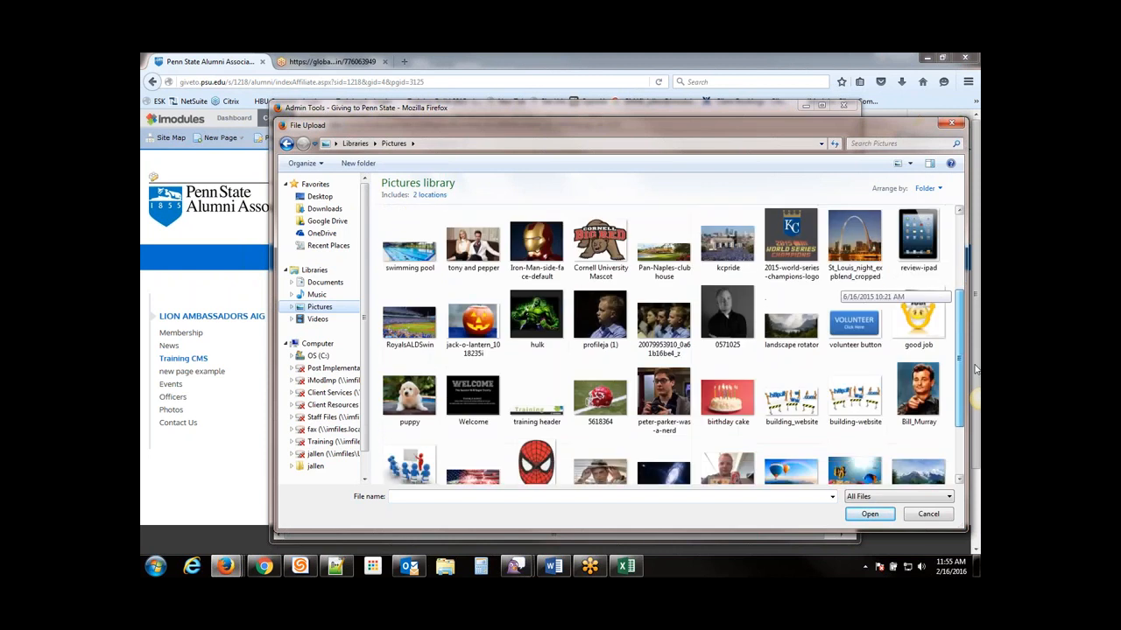
pyautogui.scroll(-3, 974, 368)
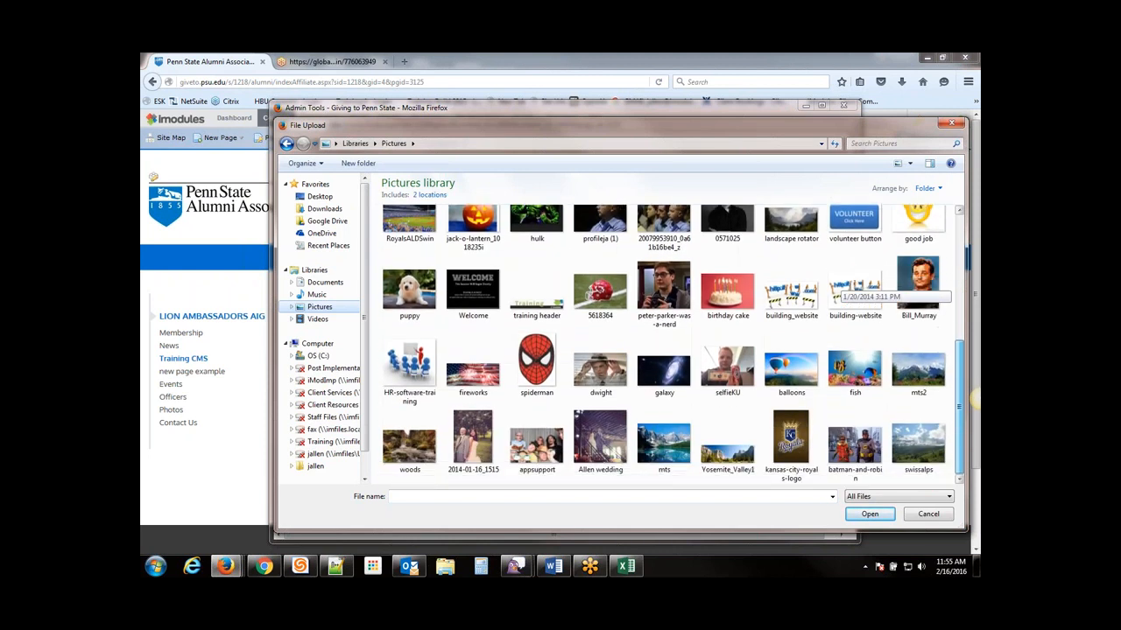
pyautogui.scroll(3, 972, 398)
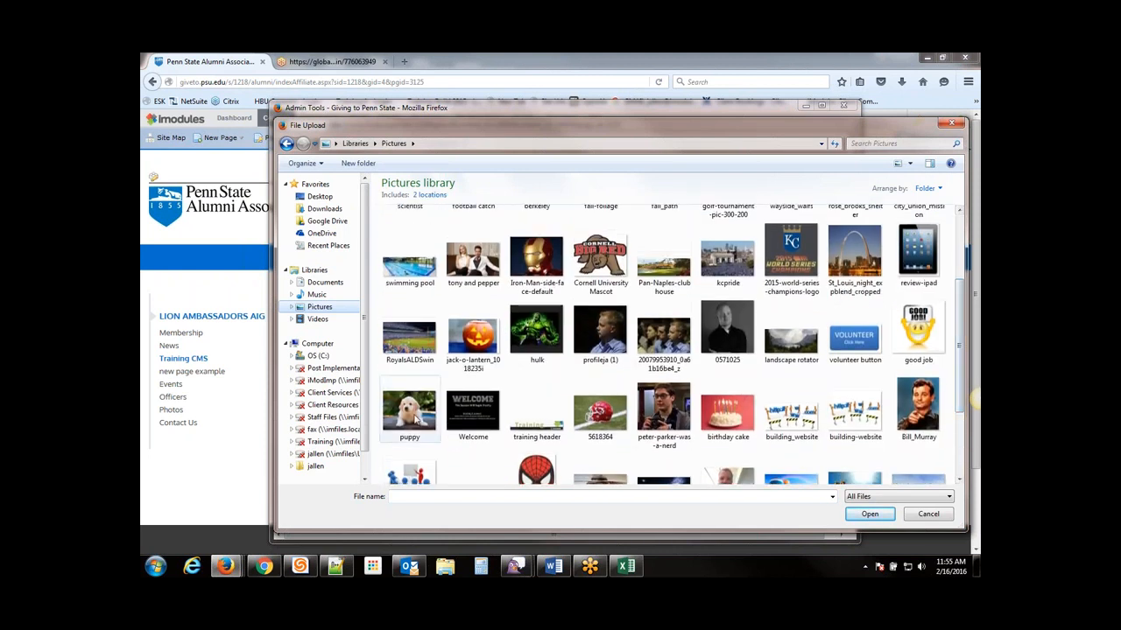
pyautogui.click(415, 418)
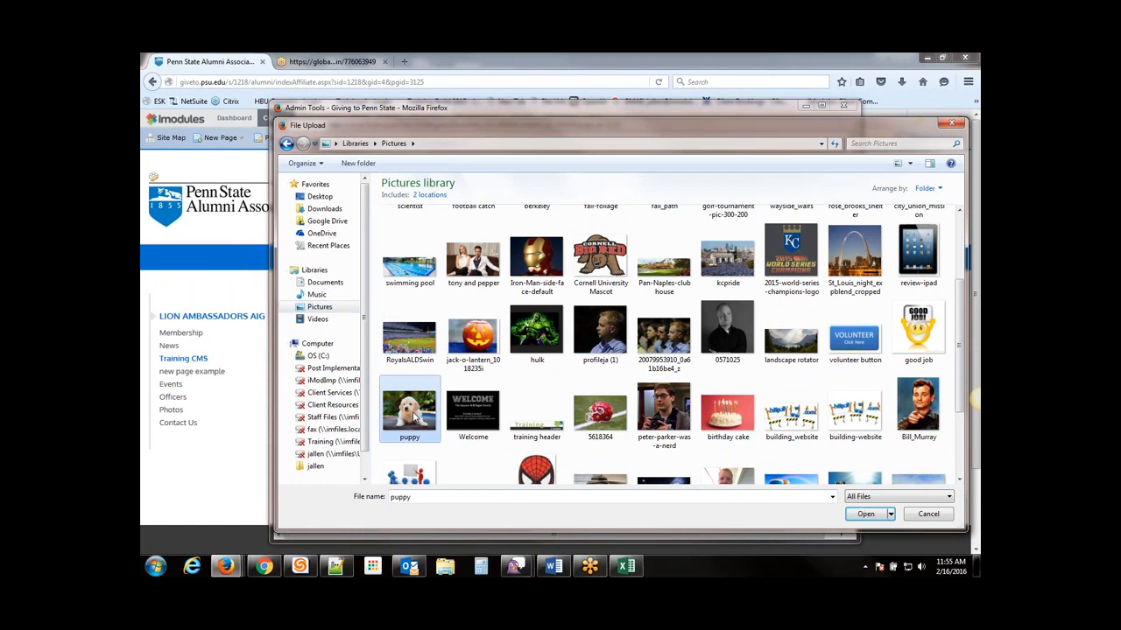
pyautogui.click(865, 514)
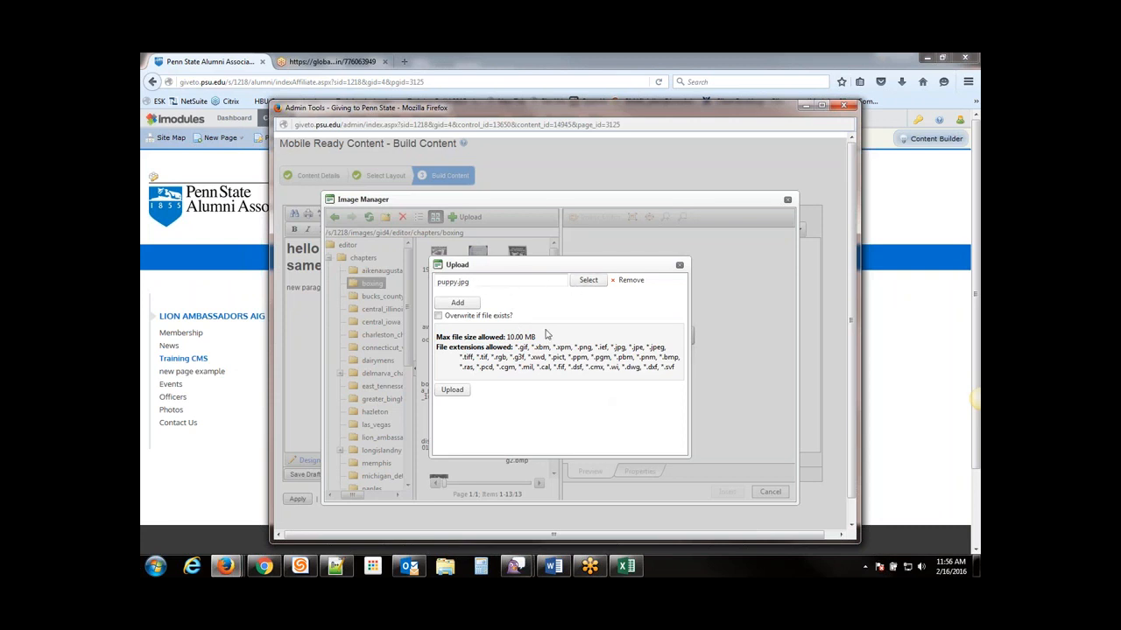
pyautogui.click(453, 392)
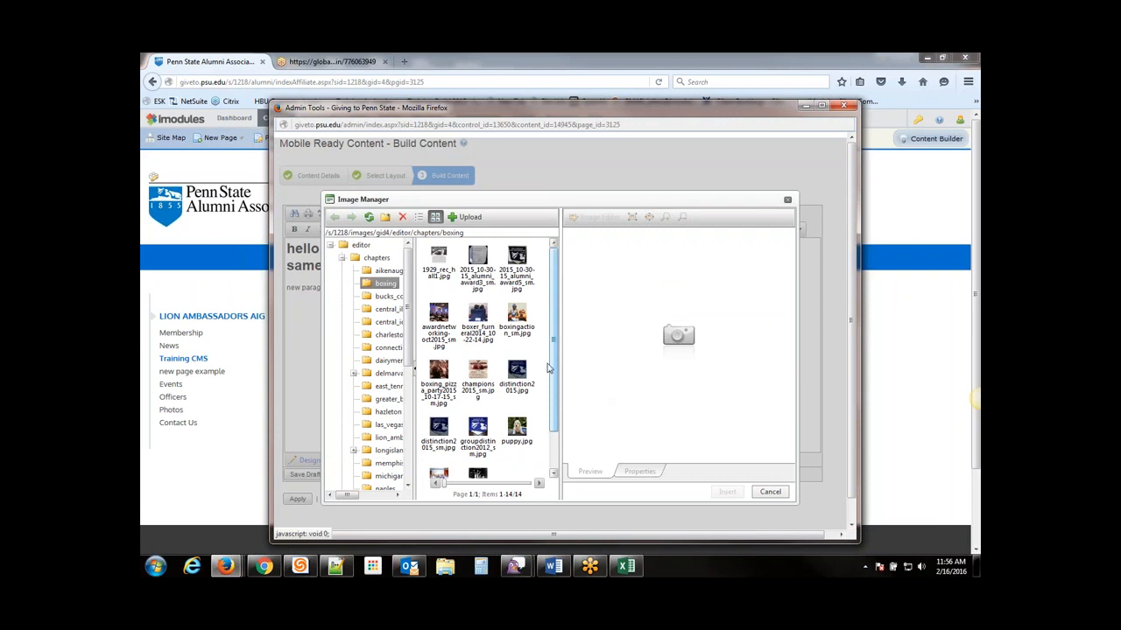
# Select the uploaded puppy.jpg, review its size, alignment, margin, alt text and CSS class properties, and insert it above the "hello" heading.
pyautogui.moveTo(552, 366); pyautogui.dragTo(547, 425)
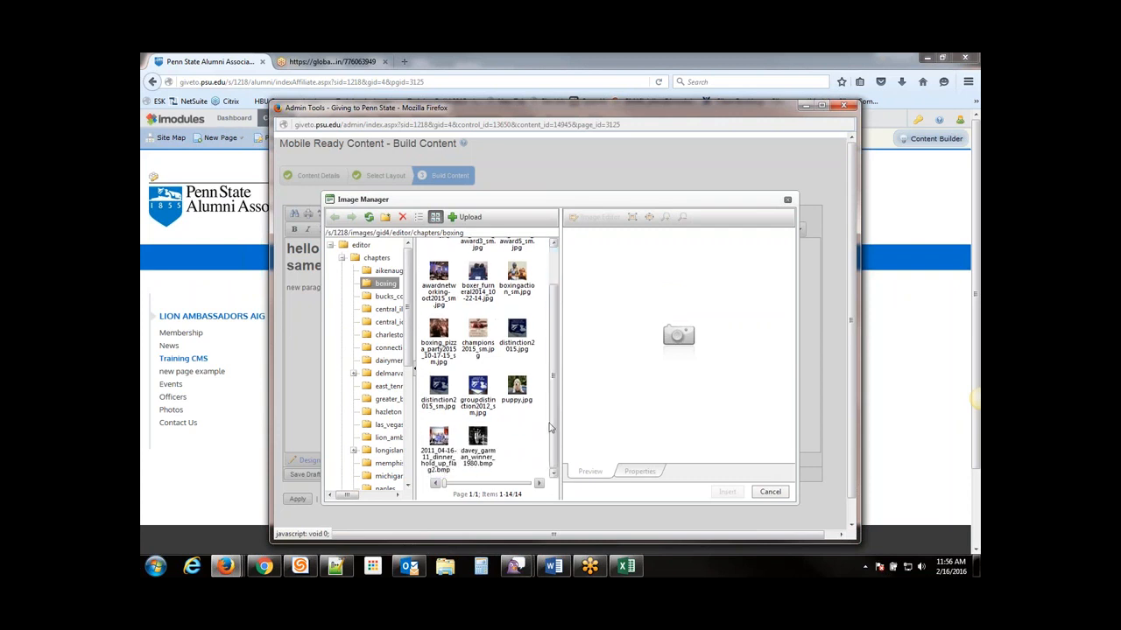
pyautogui.click(518, 393)
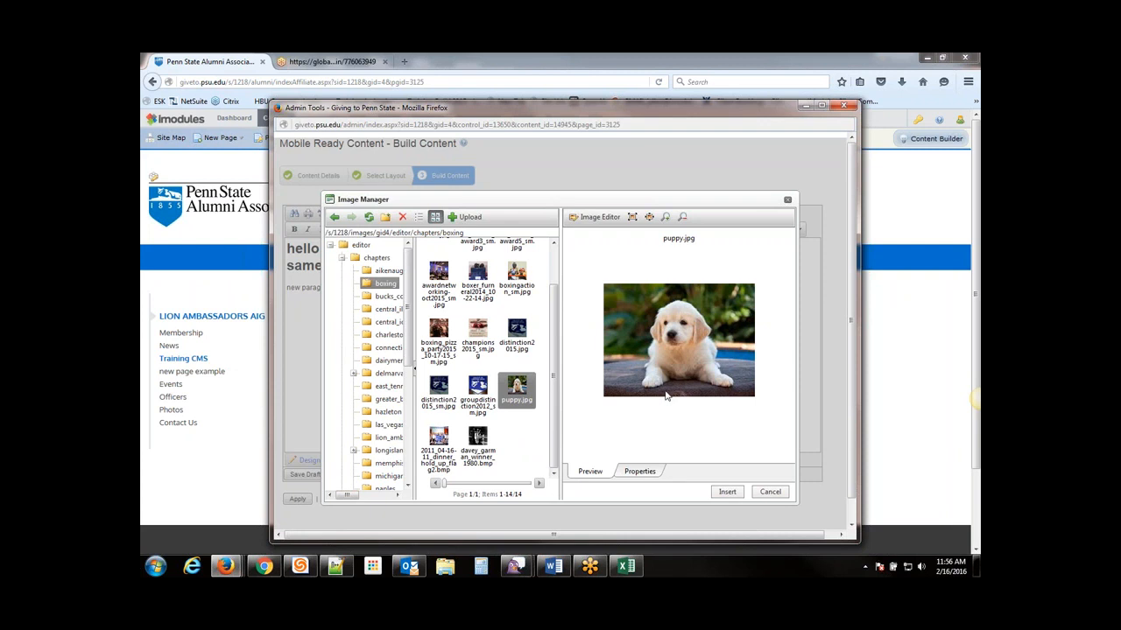
pyautogui.click(640, 473)
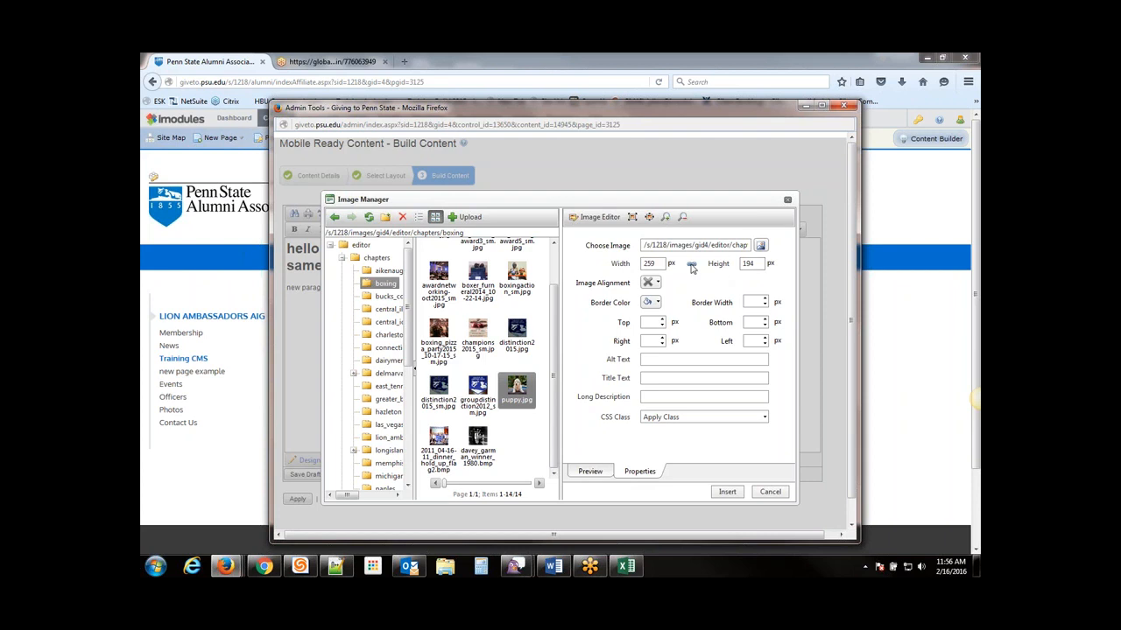
pyautogui.moveTo(577, 282); pyautogui.dragTo(627, 281)
pyautogui.click(625, 281)
pyautogui.moveTo(616, 325); pyautogui.dragTo(740, 342)
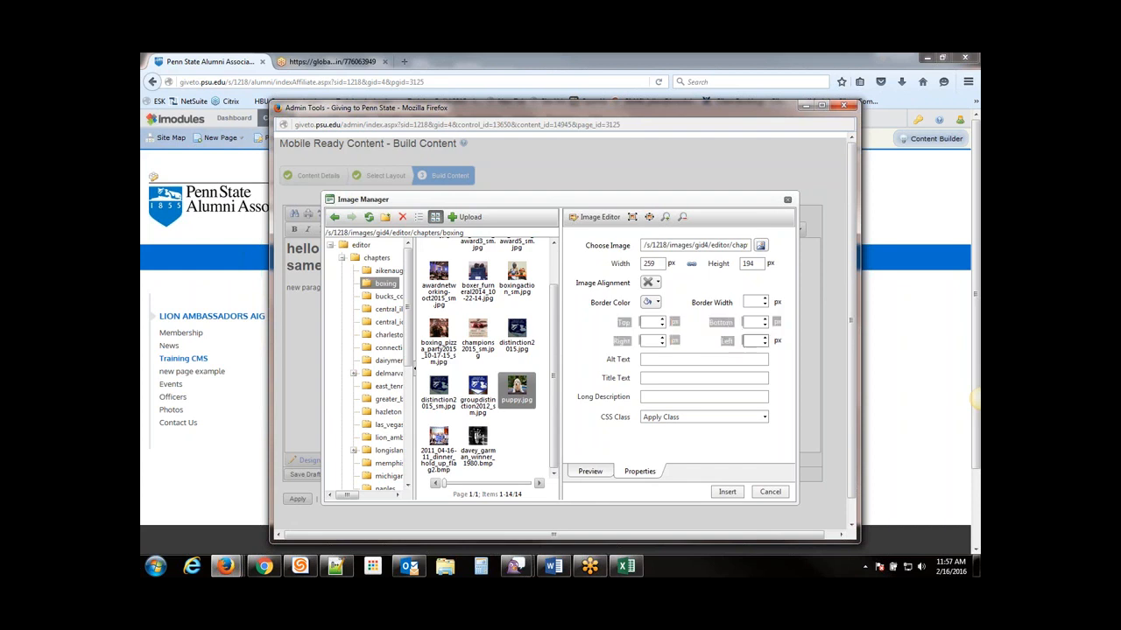
pyautogui.click(726, 340)
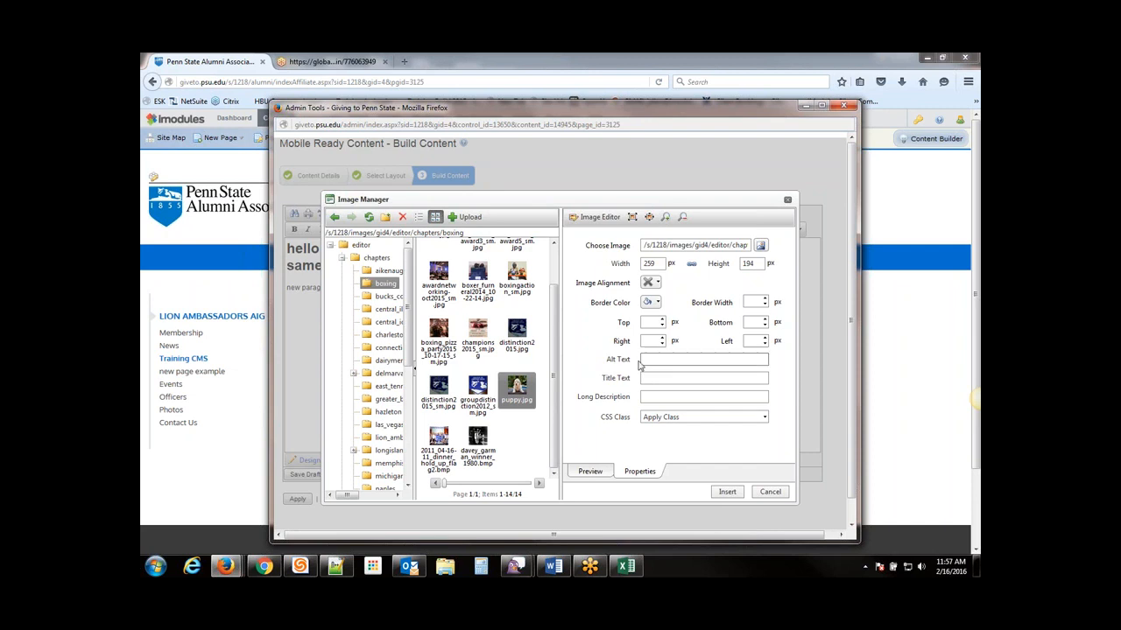
pyautogui.click(644, 397)
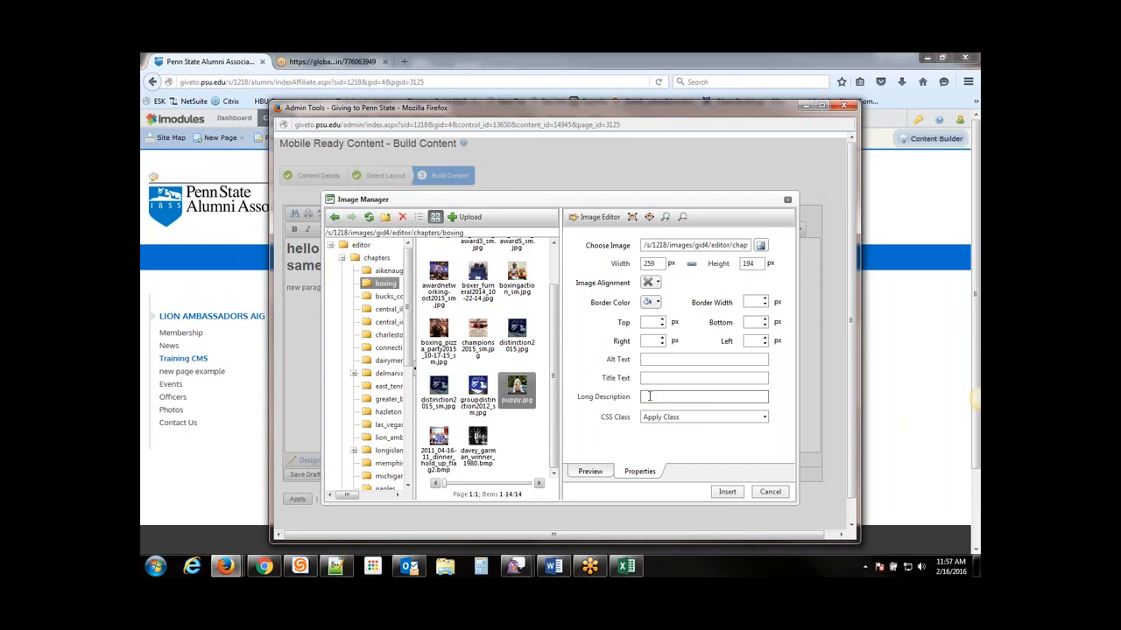
pyautogui.moveTo(601, 418); pyautogui.dragTo(626, 426)
pyautogui.click(632, 422)
pyautogui.click(726, 493)
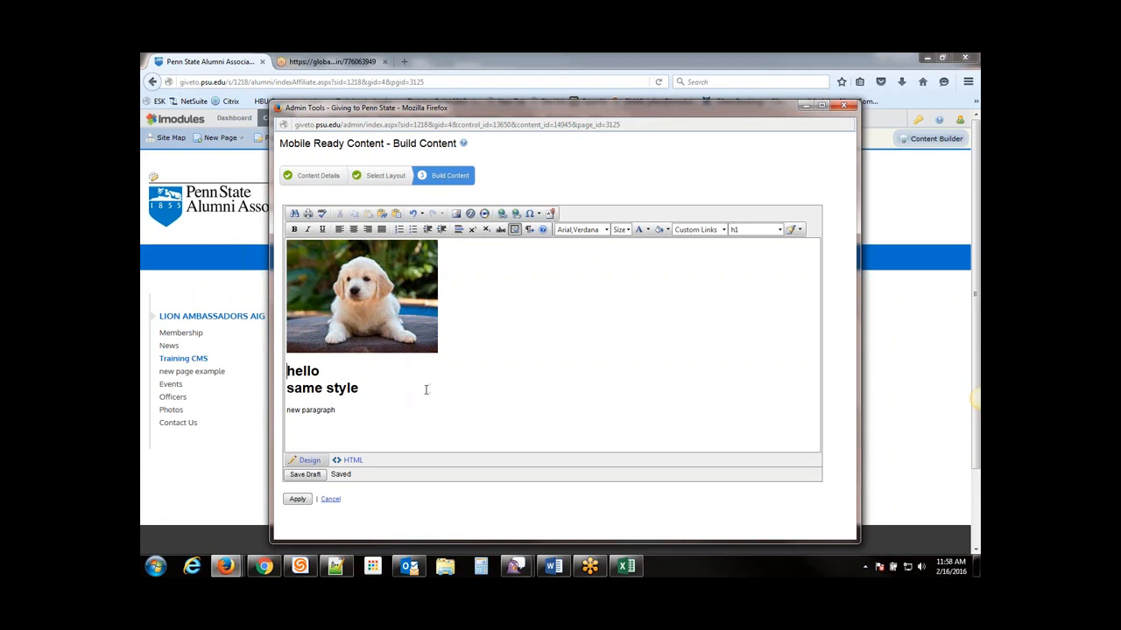
# Examine the properties of the inserted puppy image and close them without changes.
pyautogui.rightClick(358, 298)
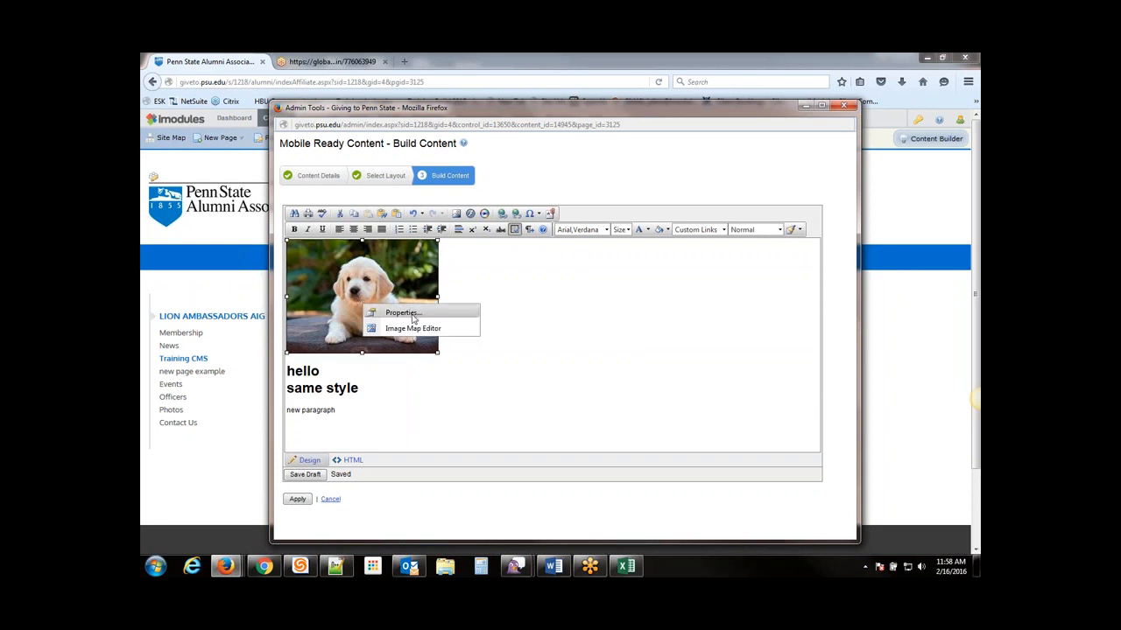
pyautogui.click(418, 315)
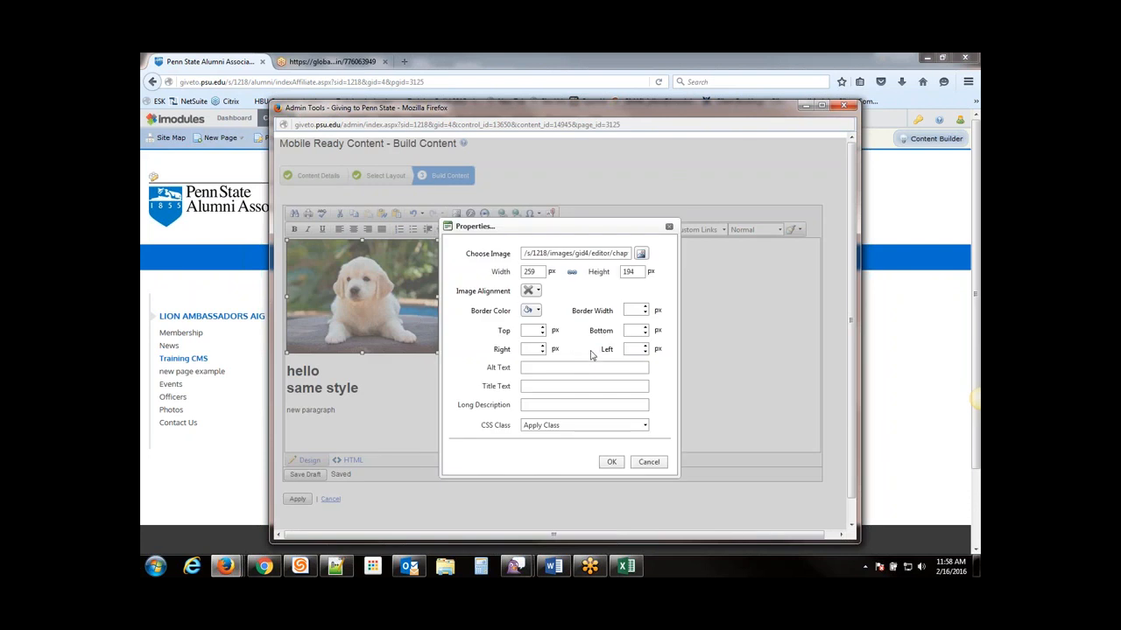
pyautogui.click(648, 464)
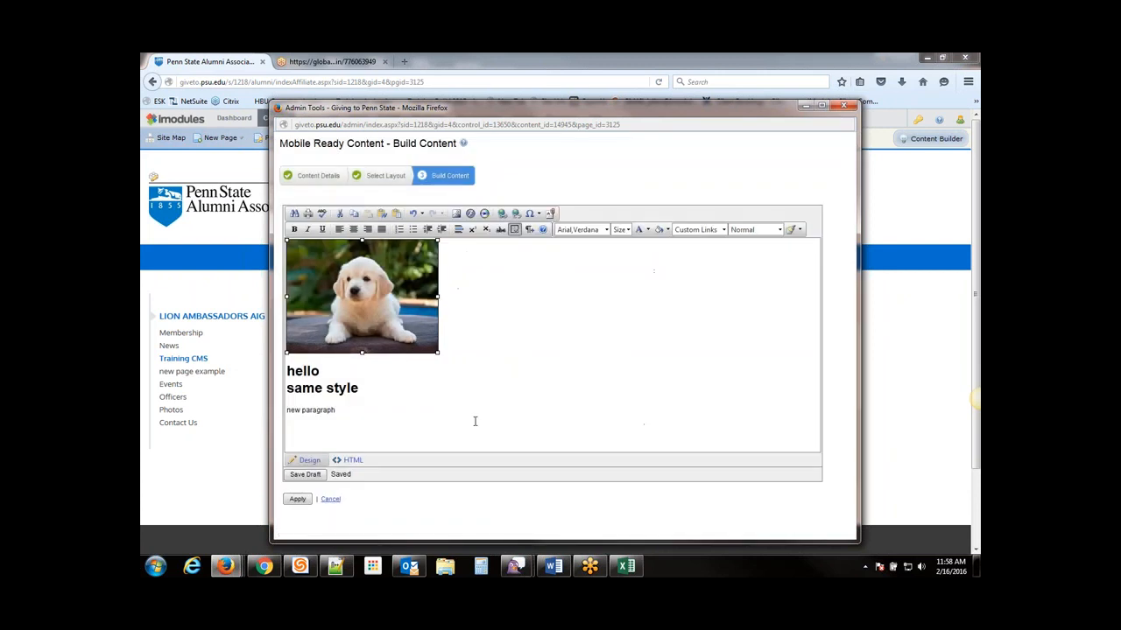
# Look over the Image Manager's editor folders and close it without inserting another image.
pyautogui.click(370, 388)
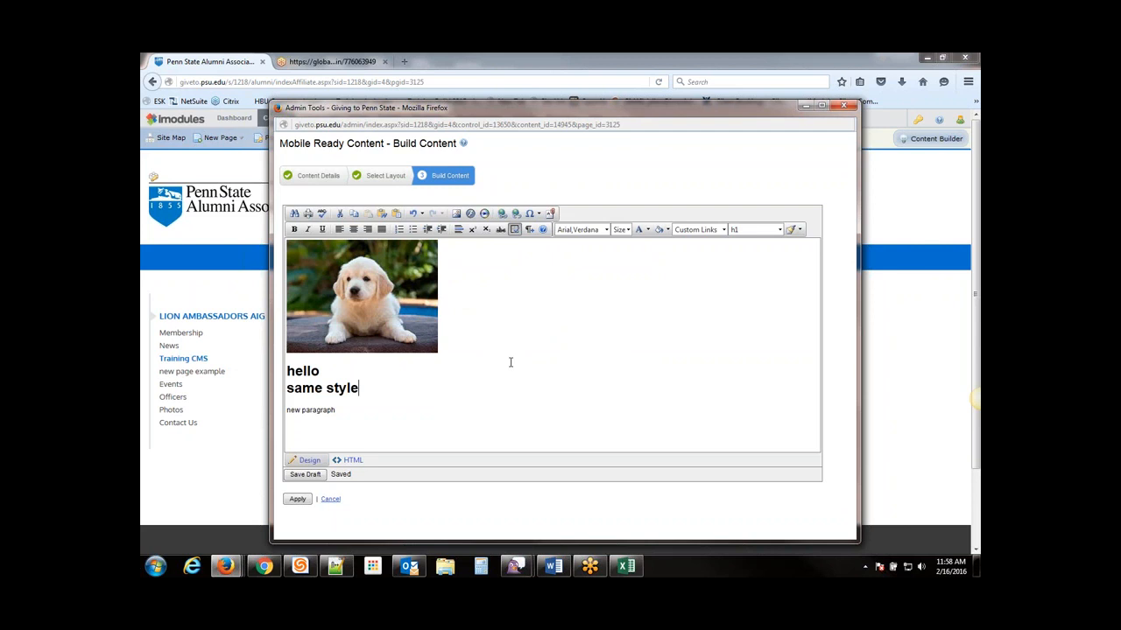
pyautogui.click(456, 214)
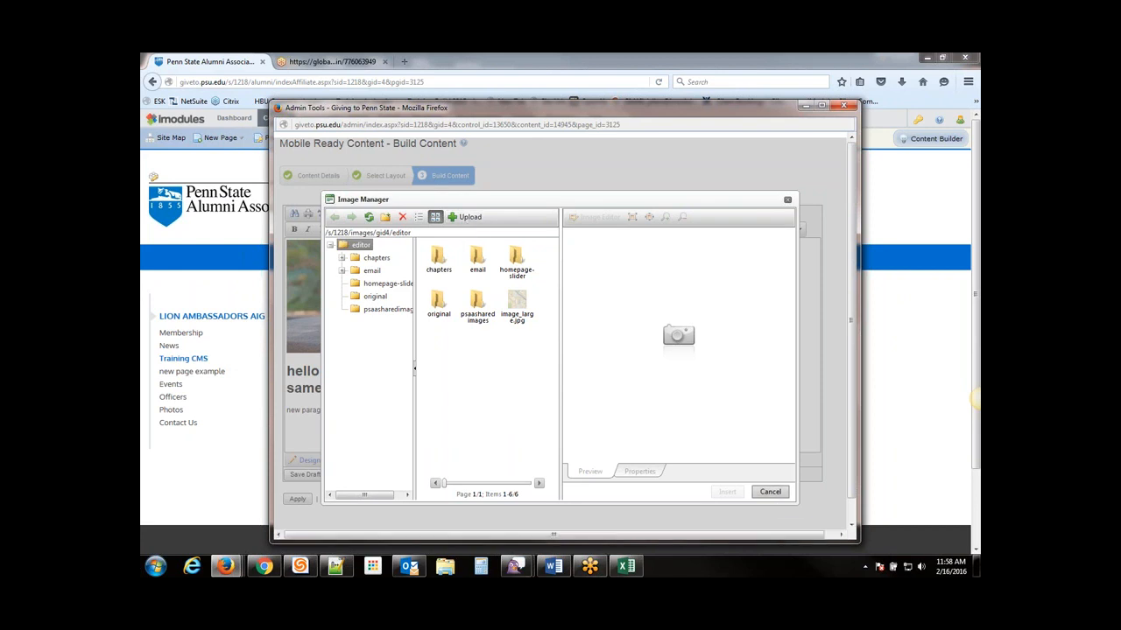
pyautogui.click(770, 492)
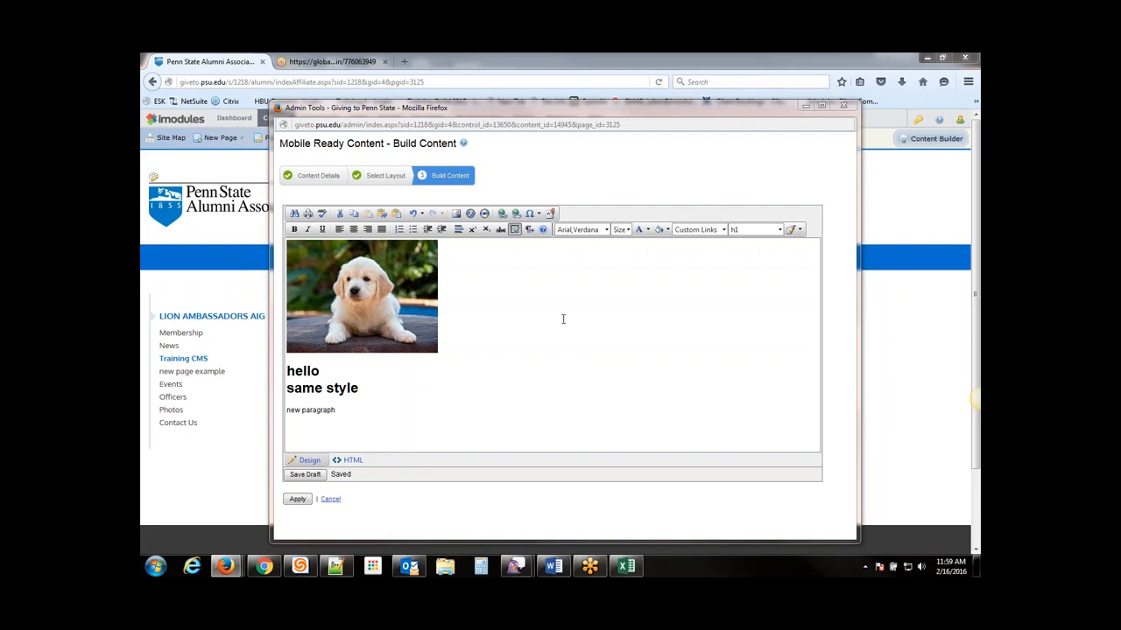
# Append "- click here to view the PDF" to the "new paragraph" line and select the phrase "click here to view the PDF".
pyautogui.click(345, 409)
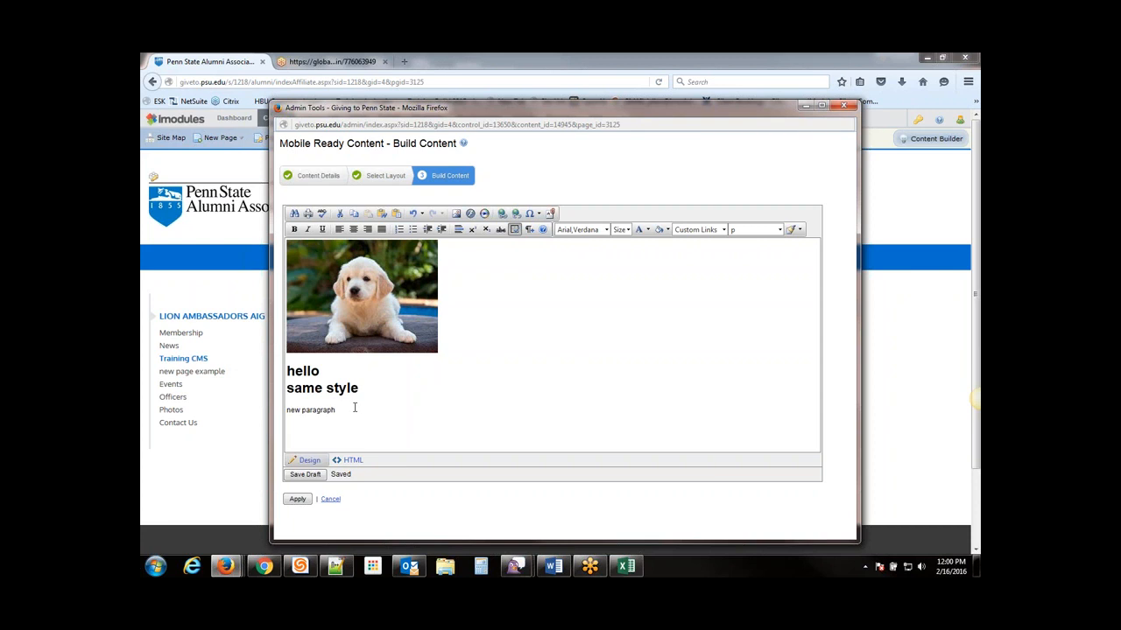
pyautogui.write('click here to view the PDF')
pyautogui.moveTo(342, 410); pyautogui.dragTo(425, 409)
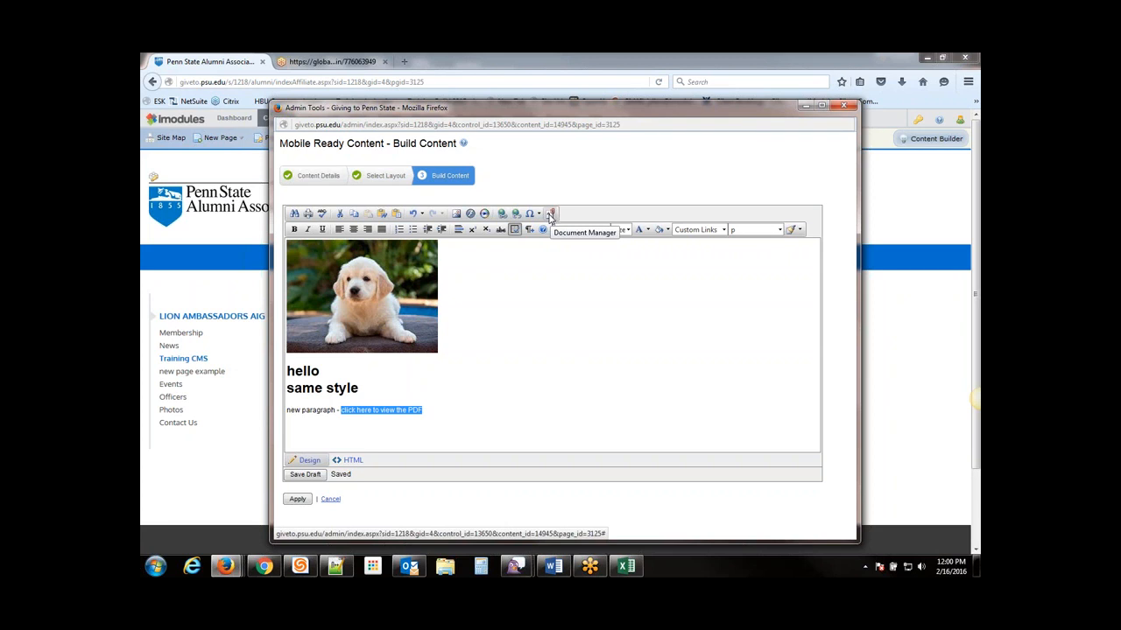
# Open the delmarva_chapter folder in the Document Manager and review the upload limits on file size and extensions without uploading.
pyautogui.click(550, 214)
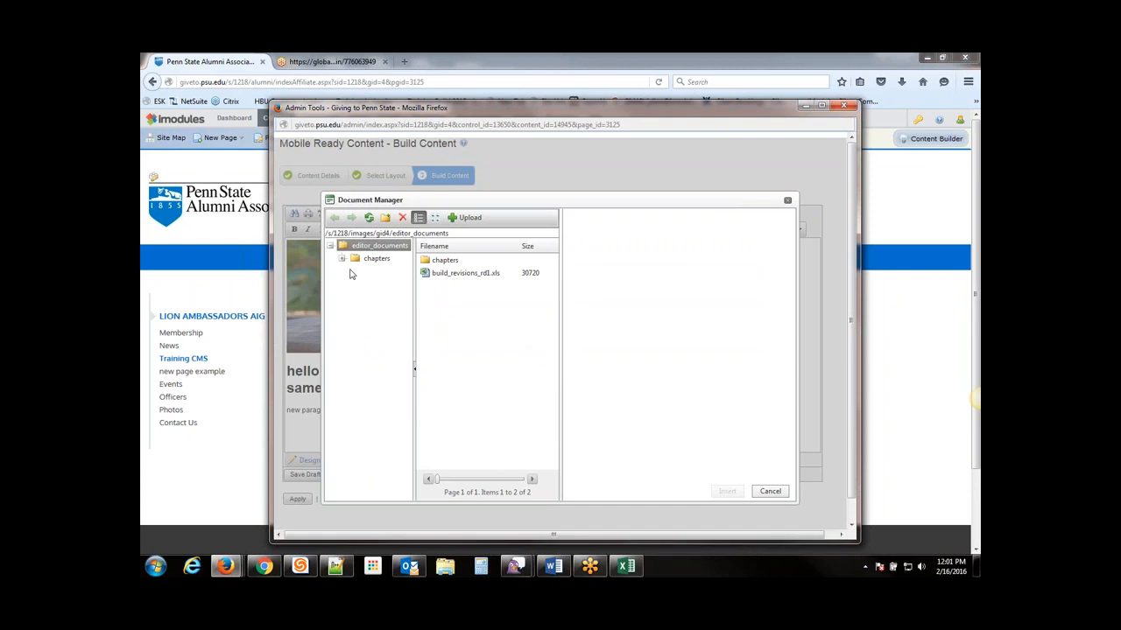
pyautogui.click(342, 261)
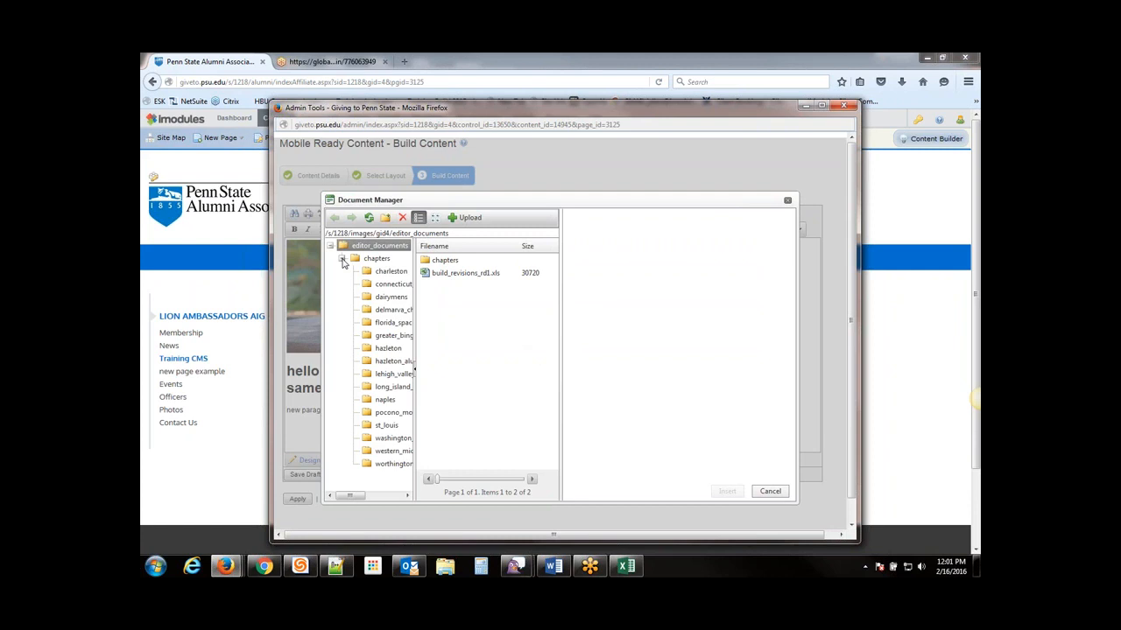
pyautogui.click(387, 311)
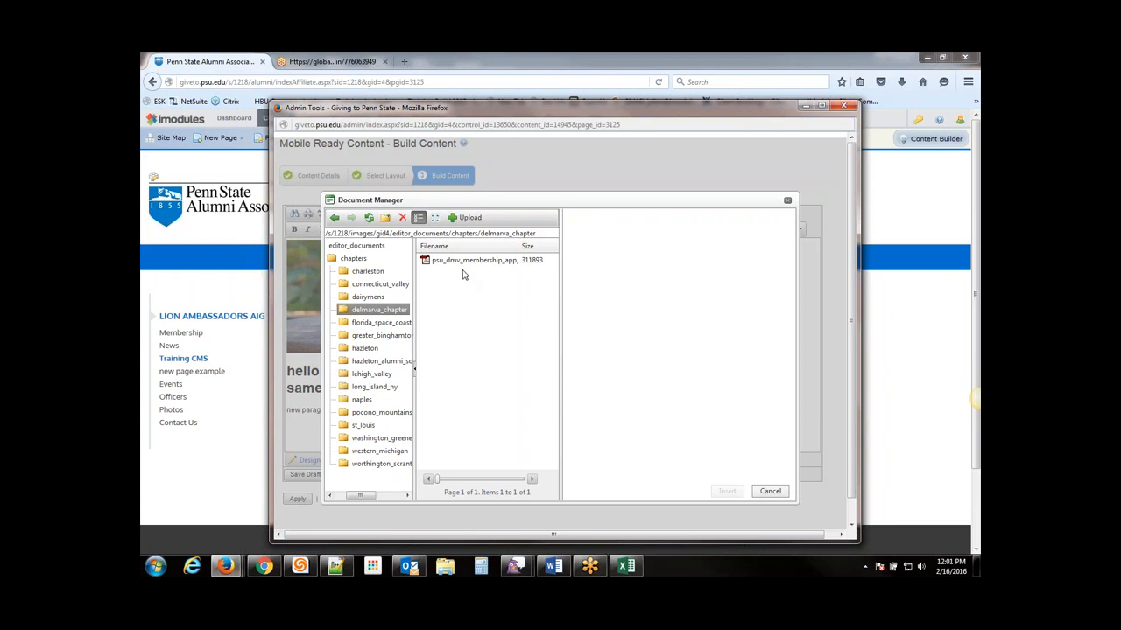
pyautogui.click(462, 220)
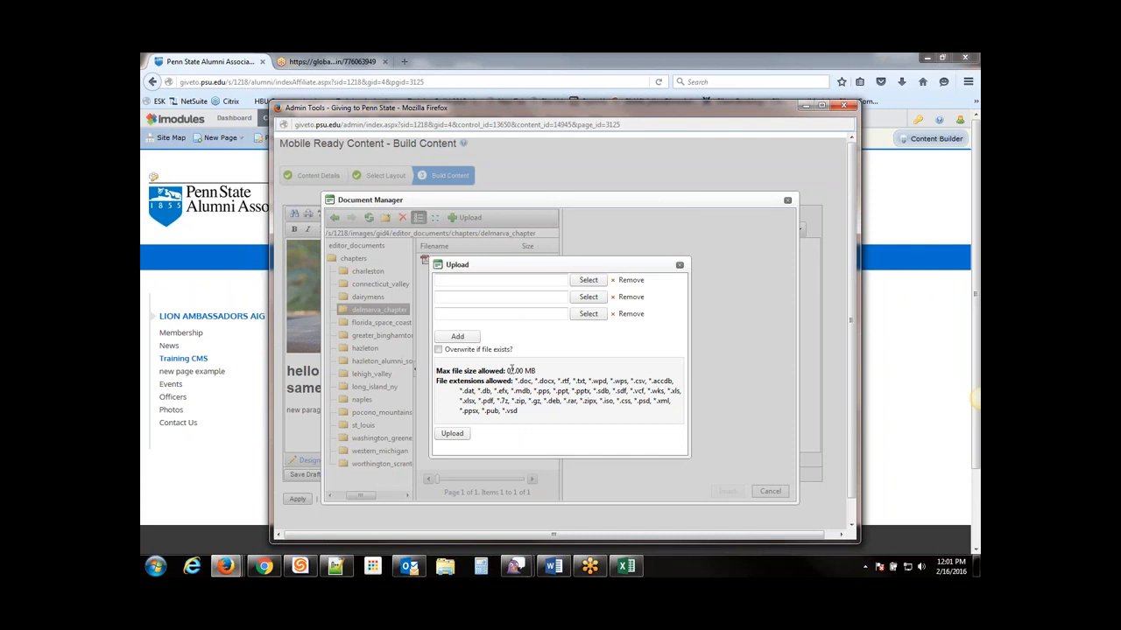
pyautogui.moveTo(512, 369); pyautogui.dragTo(534, 370)
pyautogui.click(533, 371)
pyautogui.click(680, 266)
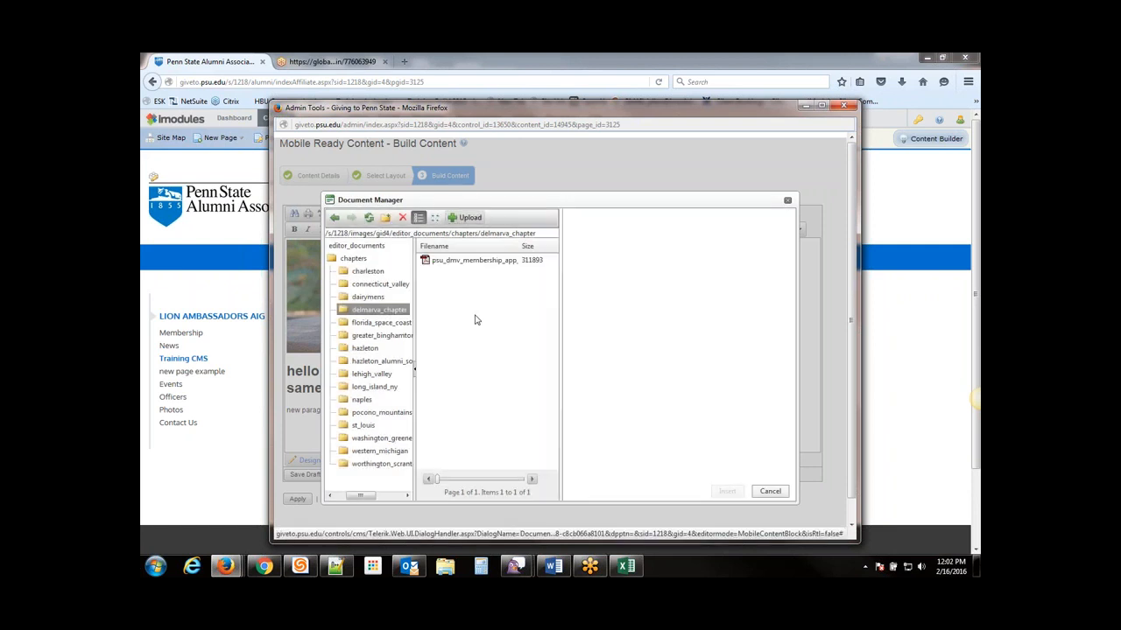
# Link the selected phrase to the psu_dmv_membership_app PDF with target New Window and tooltip "tooltip can be useful".
pyautogui.click(444, 266)
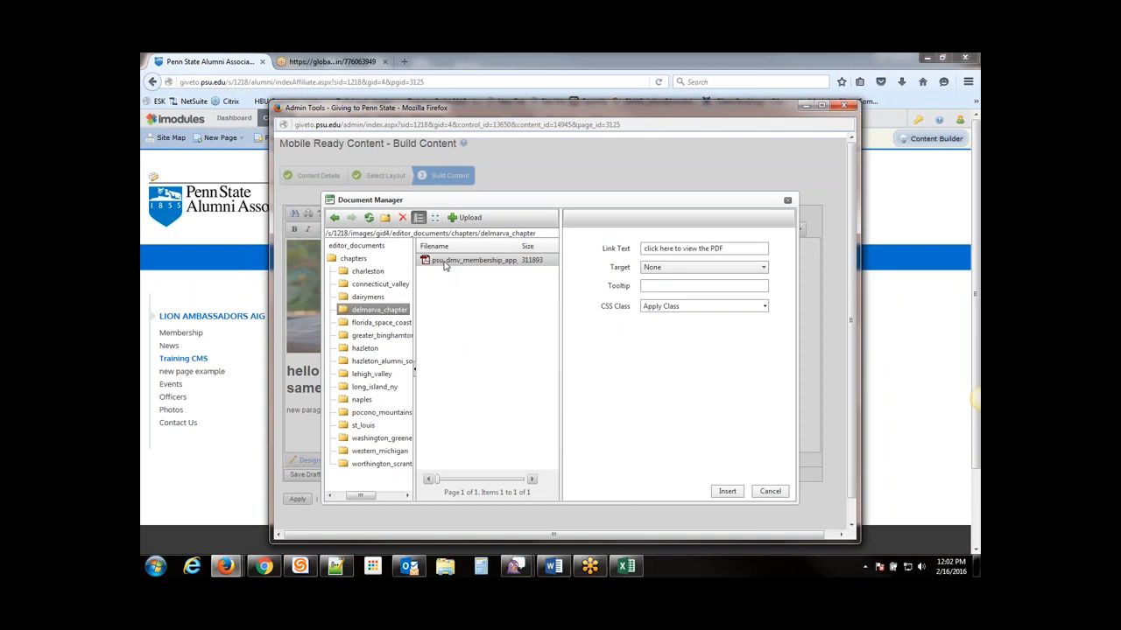
pyautogui.click(447, 264)
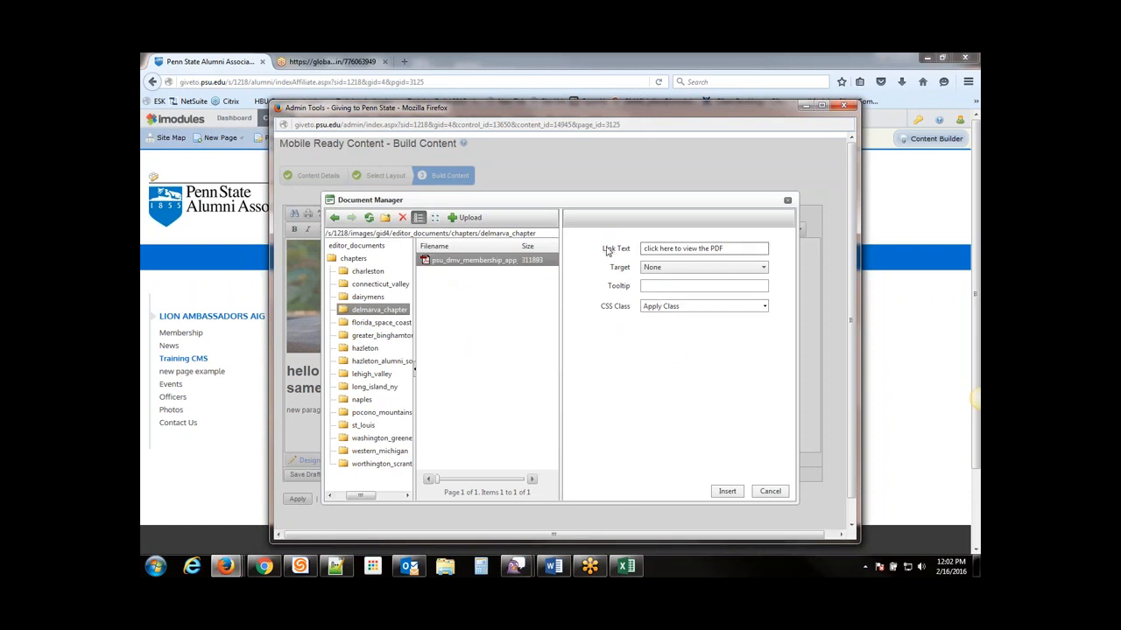
pyautogui.click(725, 249)
pyautogui.click(684, 268)
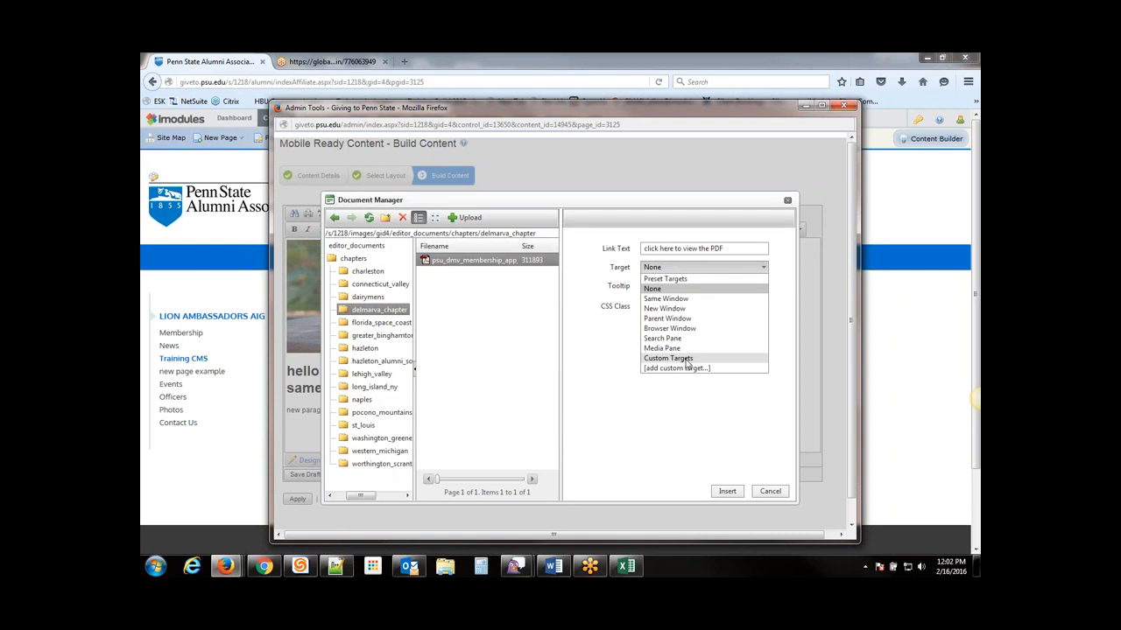
pyautogui.click(683, 308)
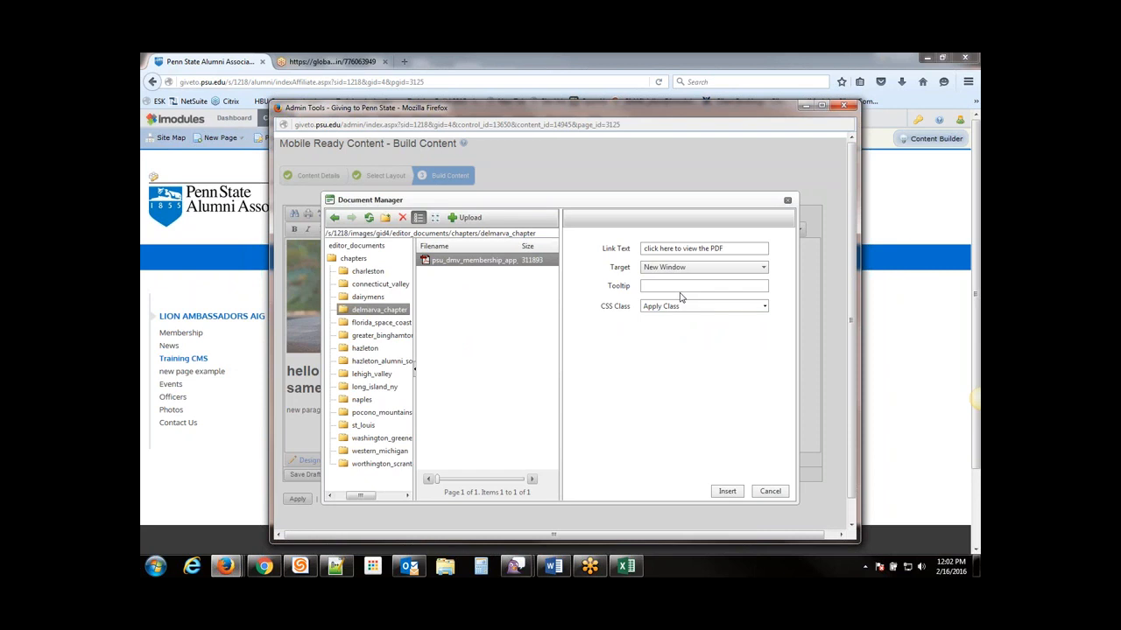
pyautogui.click(666, 286)
pyautogui.write('tooltip can b')
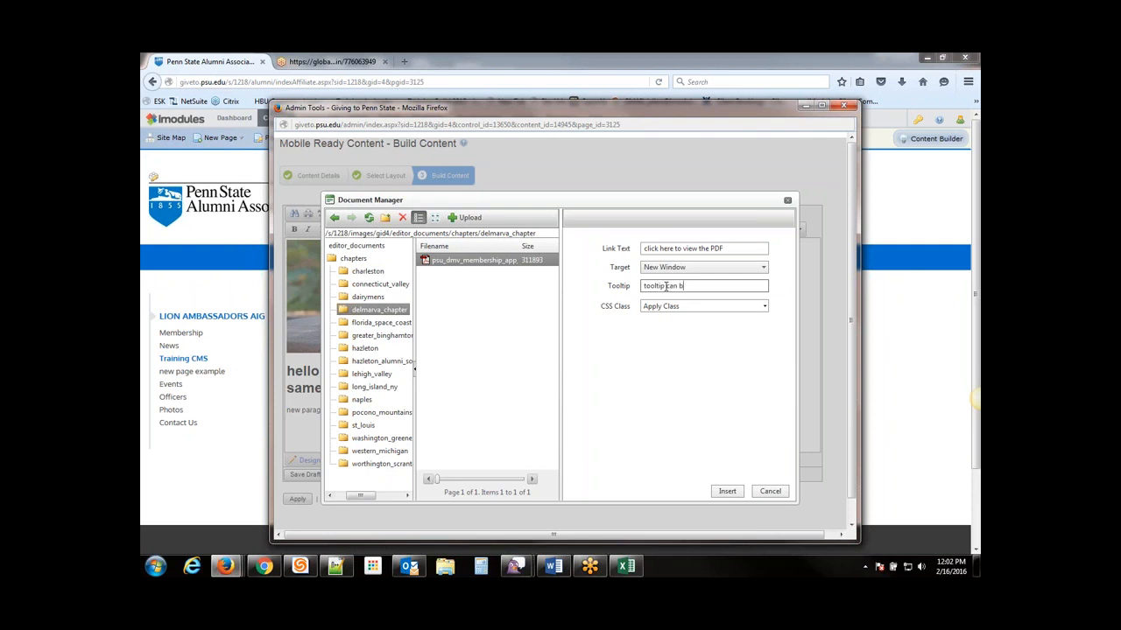
pyautogui.write('e useful')
pyautogui.click(727, 492)
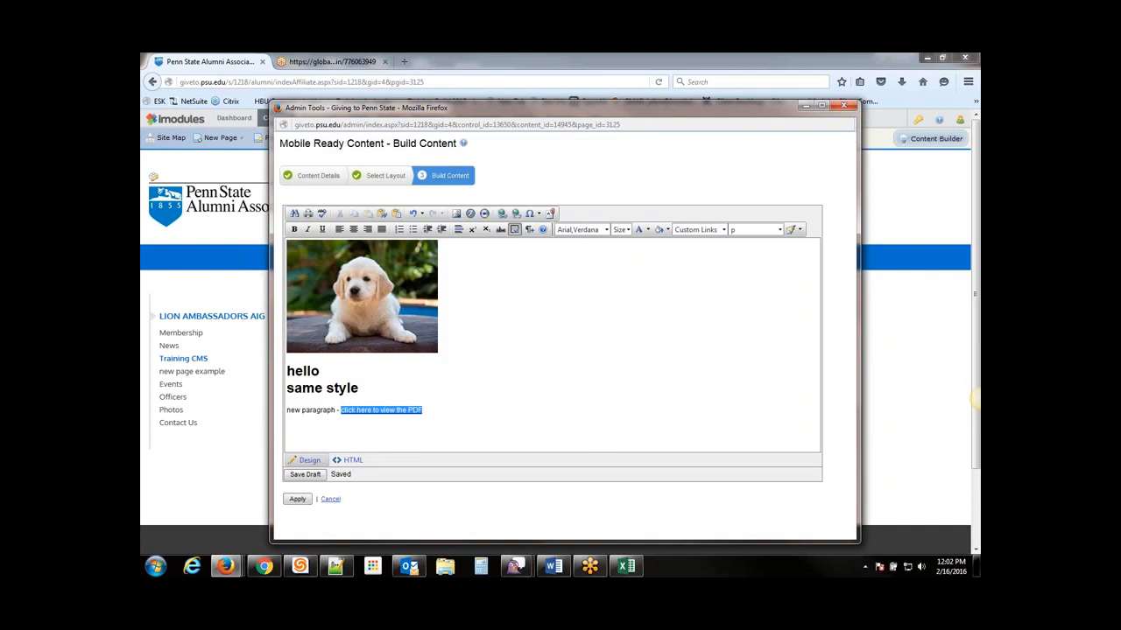
pyautogui.click(497, 421)
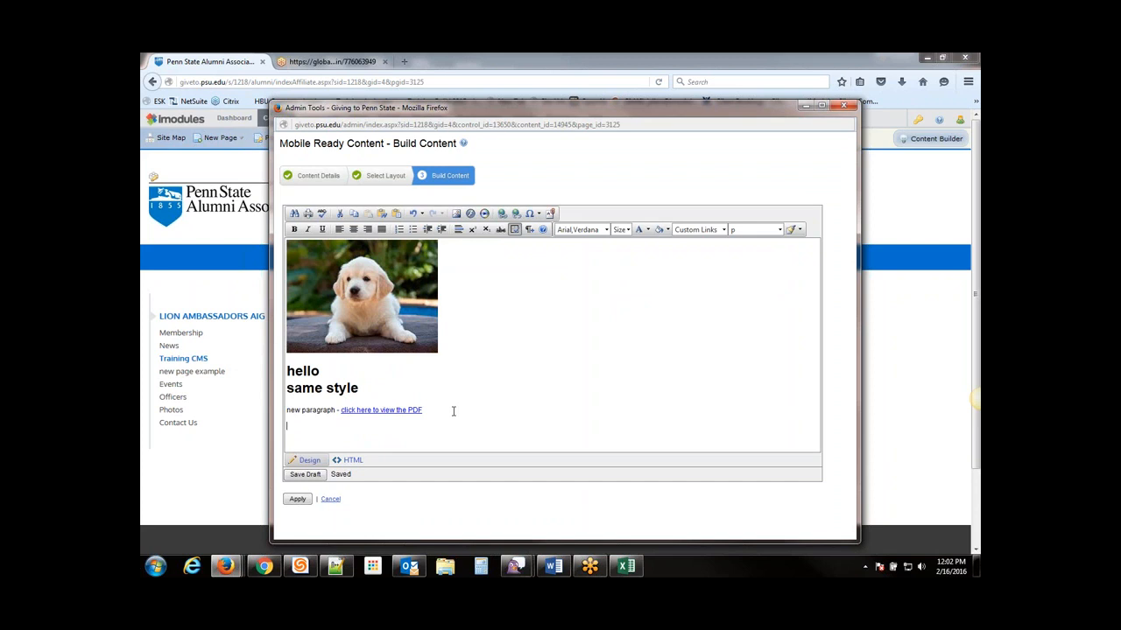
# Remove the hyperlink from "click here to view the PDF".
pyautogui.moveTo(372, 411)
pyautogui.moveTo(423, 410); pyautogui.dragTo(339, 405)
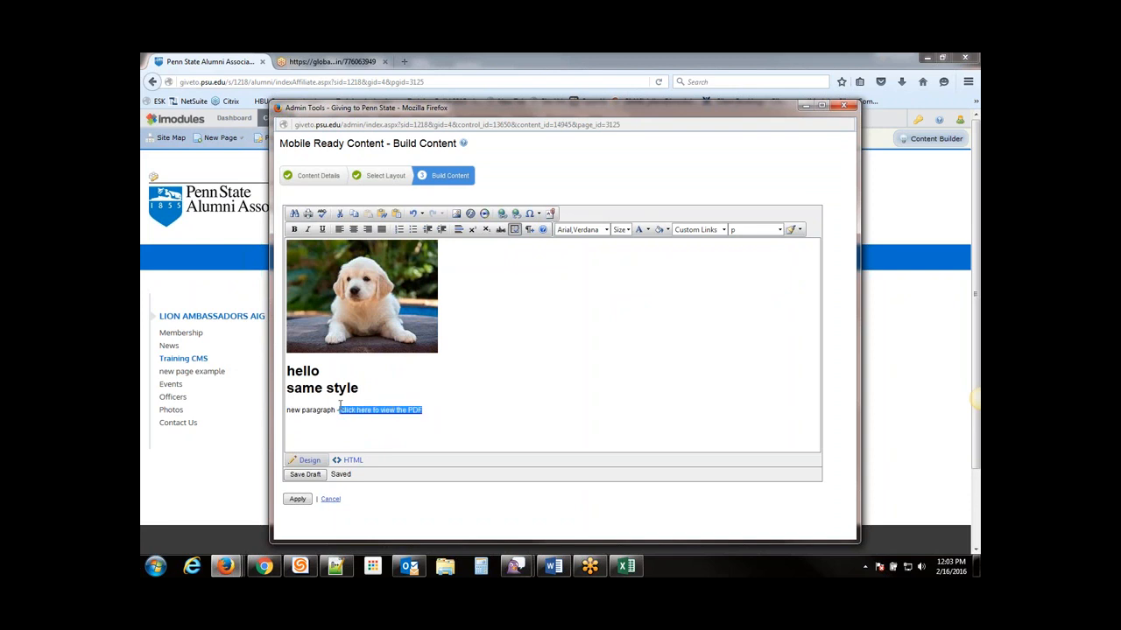
pyautogui.click(518, 216)
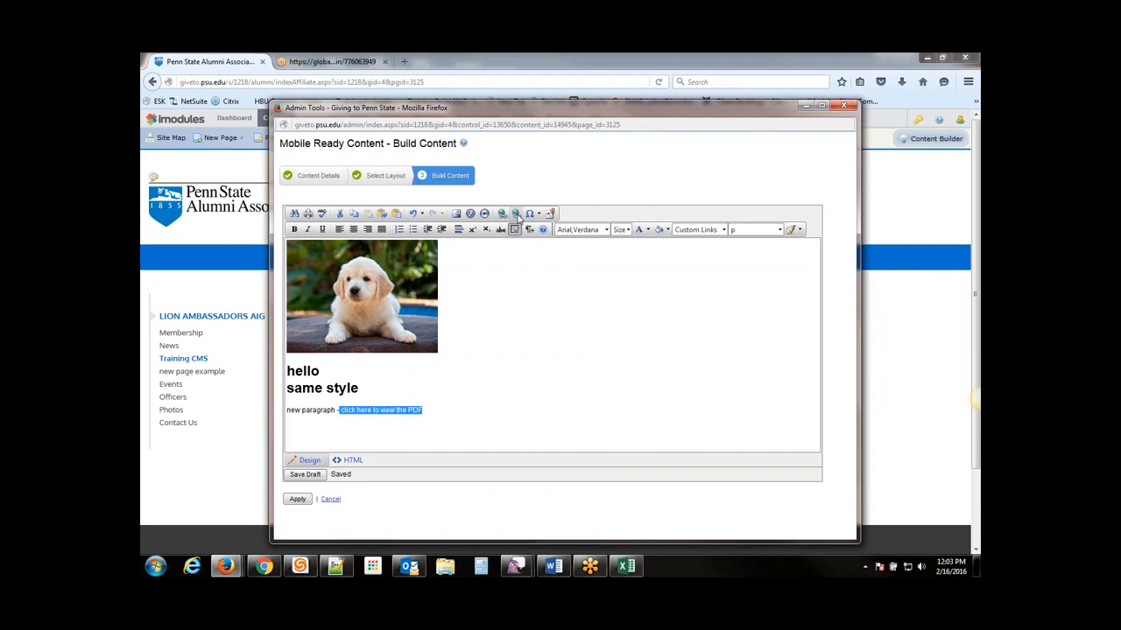
pyautogui.click(454, 407)
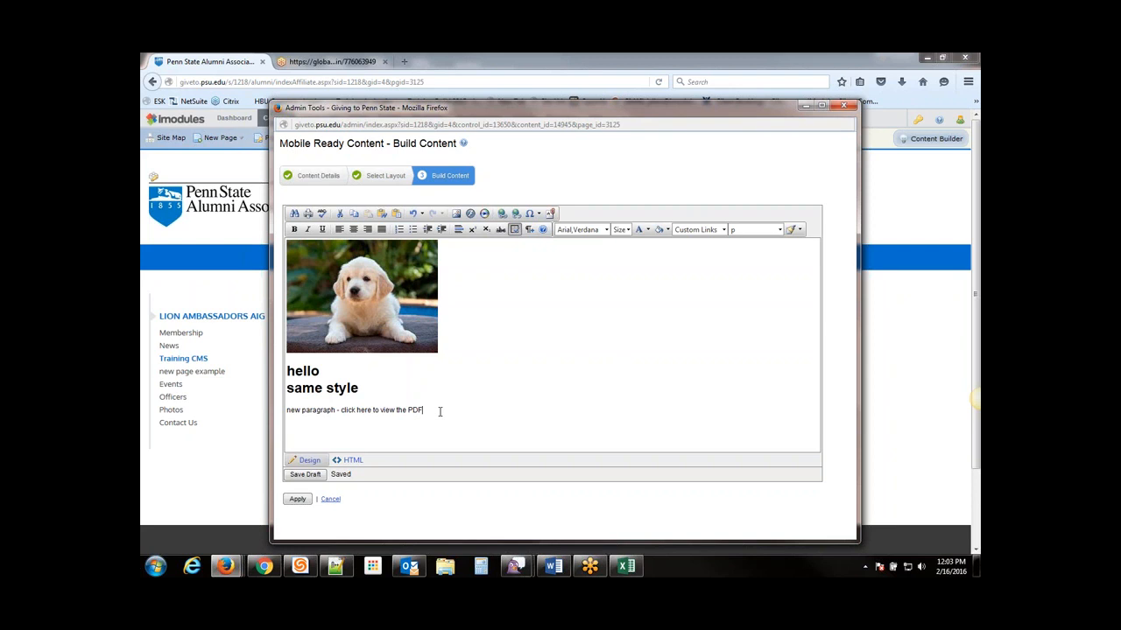
# Append "click here to view the website" after the PDF phrase and open the Hyperlink Manager for the new phrase.
pyautogui.write('.')
pyautogui.write(' click here to vi')
pyautogui.write('ew the website')
pyautogui.moveTo(425, 410); pyautogui.dragTo(520, 412)
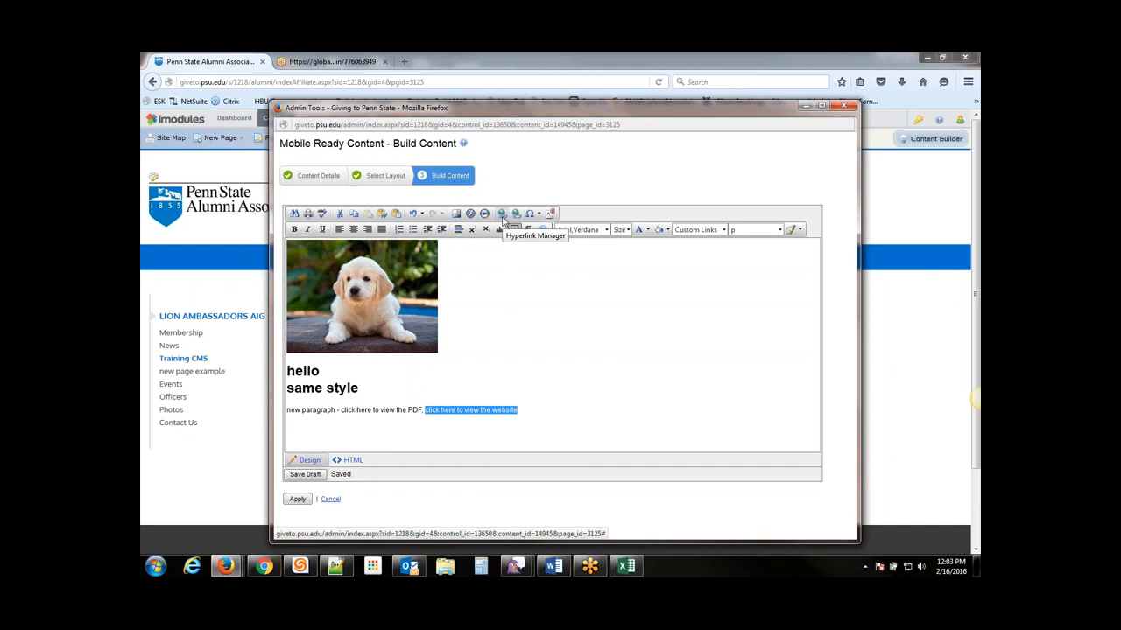
pyautogui.click(503, 215)
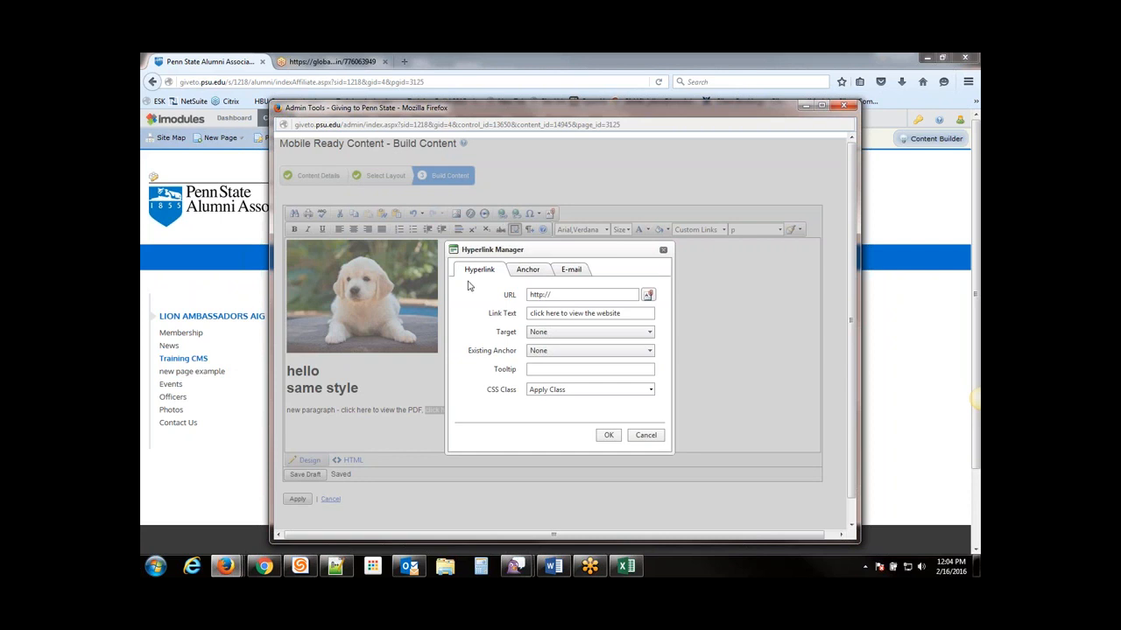
pyautogui.click(575, 294)
pyautogui.write('www.cnn.com')
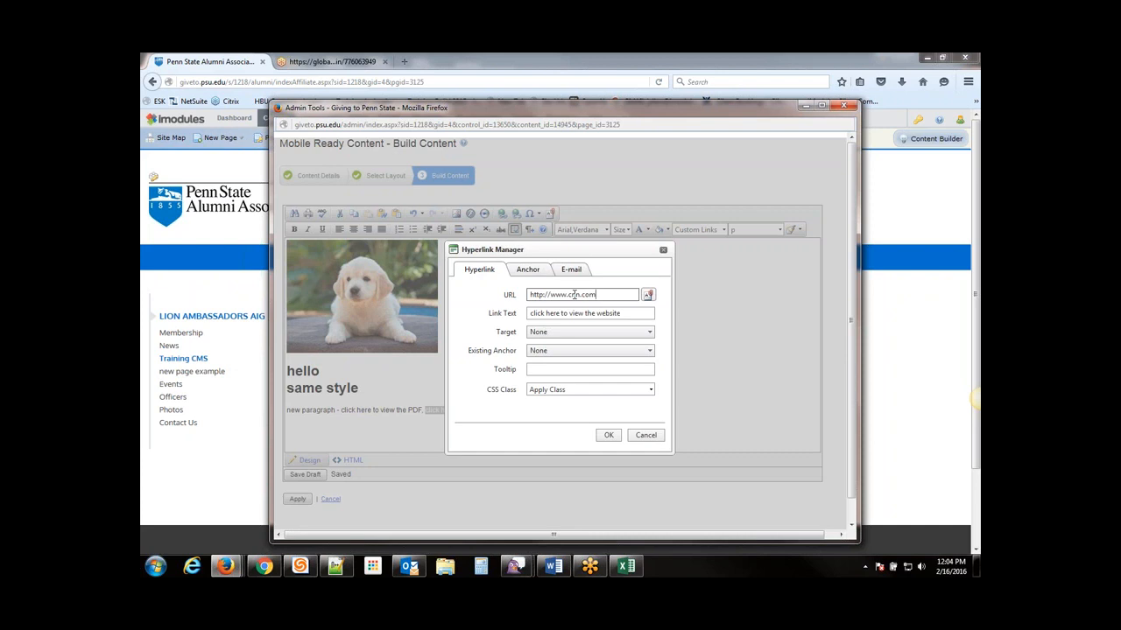
pyautogui.press('BackSpace')
pyautogui.press('BackSpace')
pyautogui.press('BackSpace')
pyautogui.press('BackSpace')
pyautogui.press('BackSpace')
pyautogui.press('BackSpace')
pyautogui.press('BackSpace')
pyautogui.press('BackSpace')
pyautogui.press('BackSpace')
pyautogui.press('BackSpace')
pyautogui.press('BackSpace')
pyautogui.press('BackSpace')
pyautogui.press('BackSpace')
pyautogui.press('BackSpace')
pyautogui.write('://')
pyautogui.moveTo(553, 294); pyautogui.dragTo(530, 296)
pyautogui.click(556, 294)
# Switch to Chrome and copy the address of the Training12 community home page.
pyautogui.moveTo(263, 567)
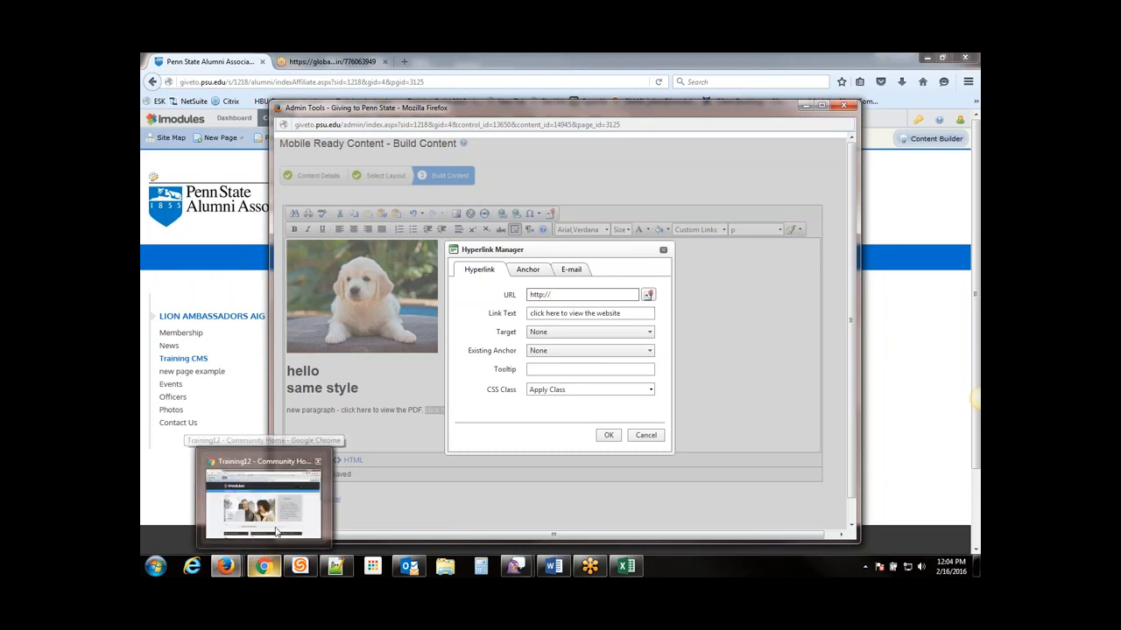
pyautogui.click(263, 499)
pyautogui.click(411, 77)
pyautogui.rightClick(411, 80)
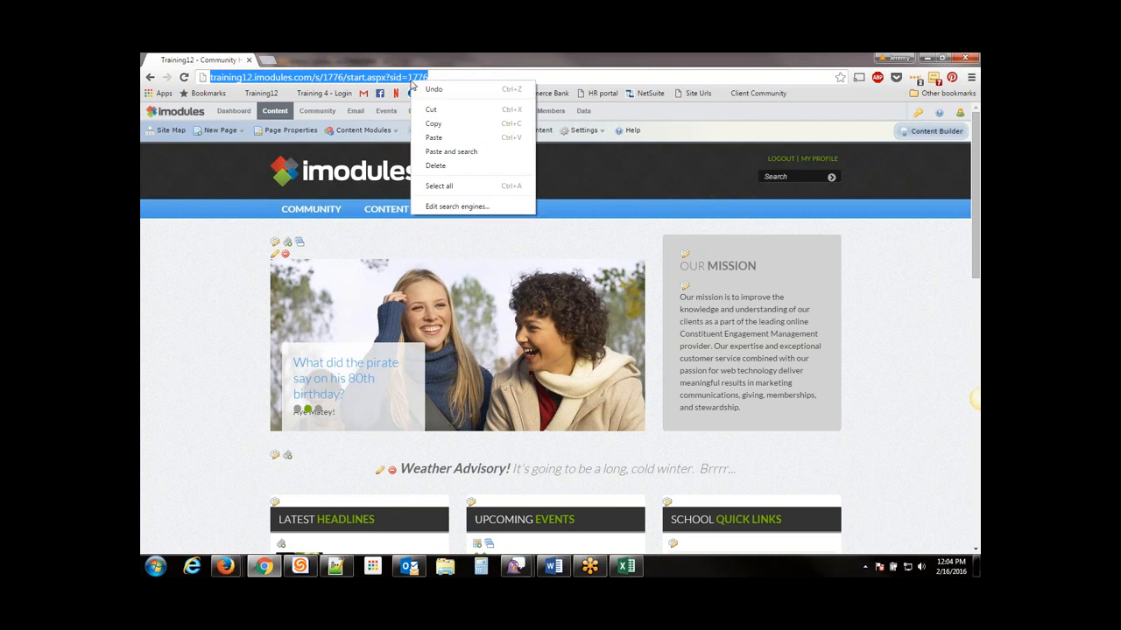
pyautogui.click(448, 125)
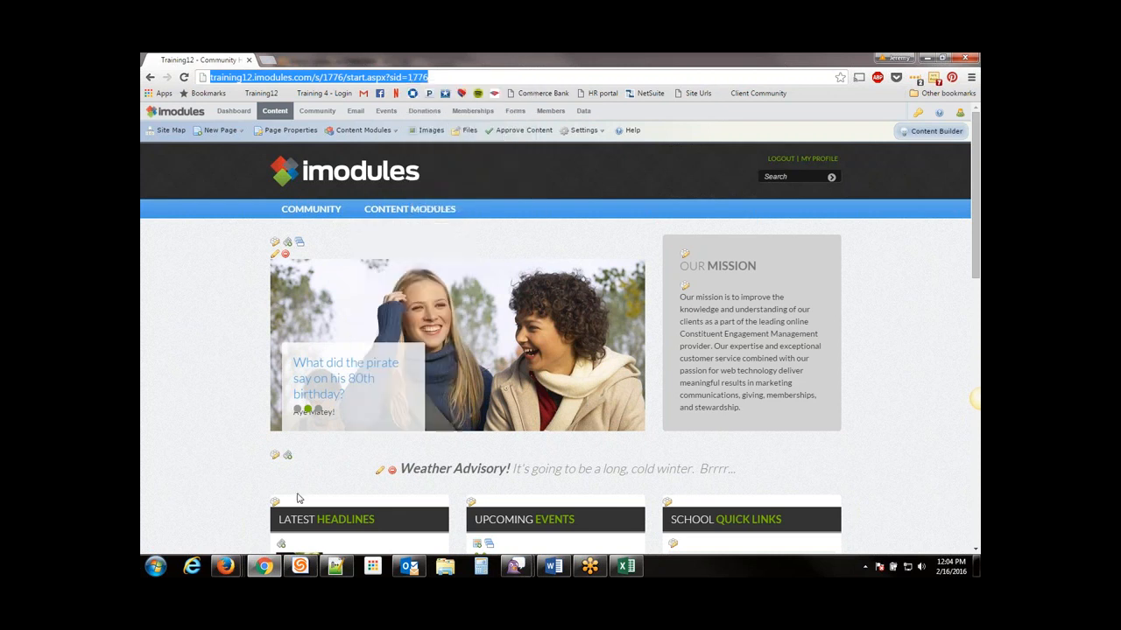
pyautogui.moveTo(232, 570)
pyautogui.click(469, 500)
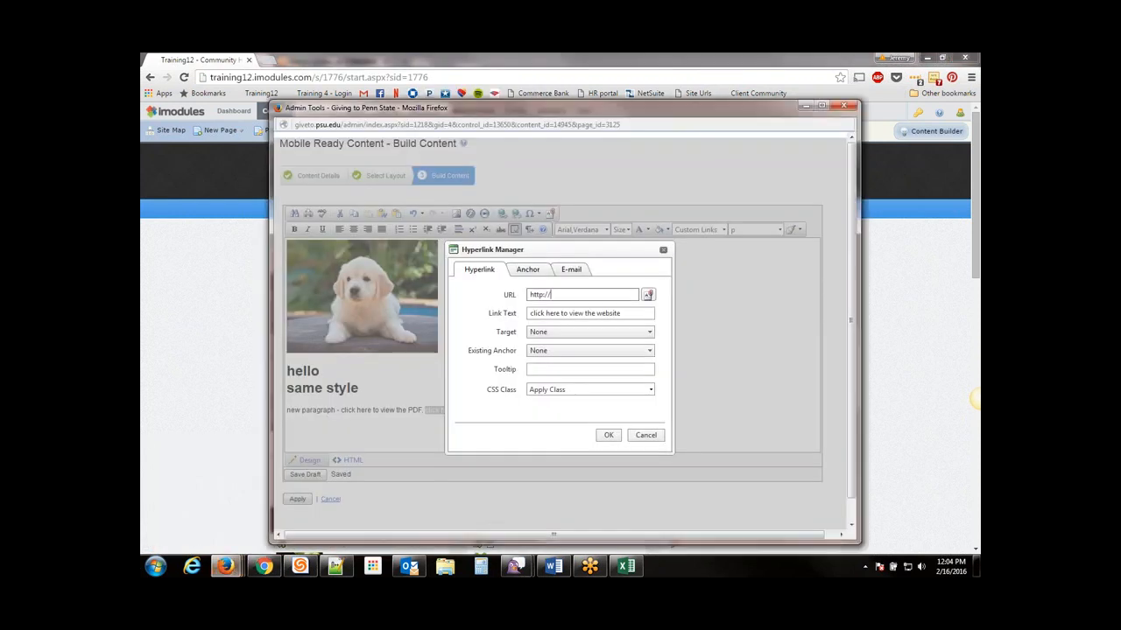
pyautogui.rightClick(557, 295)
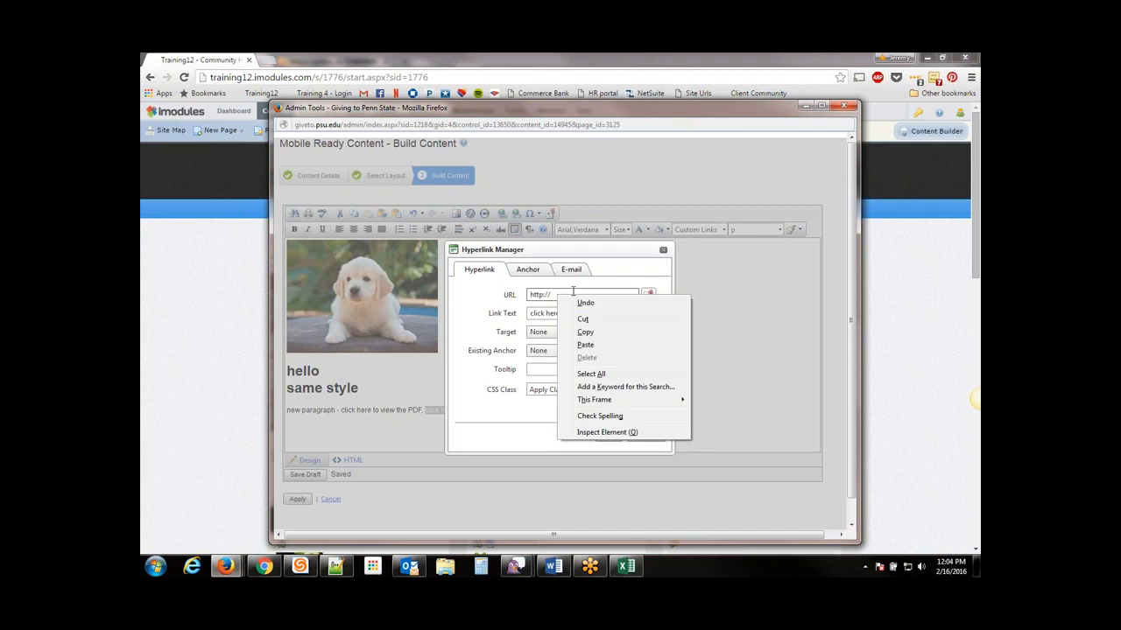
pyautogui.click(585, 346)
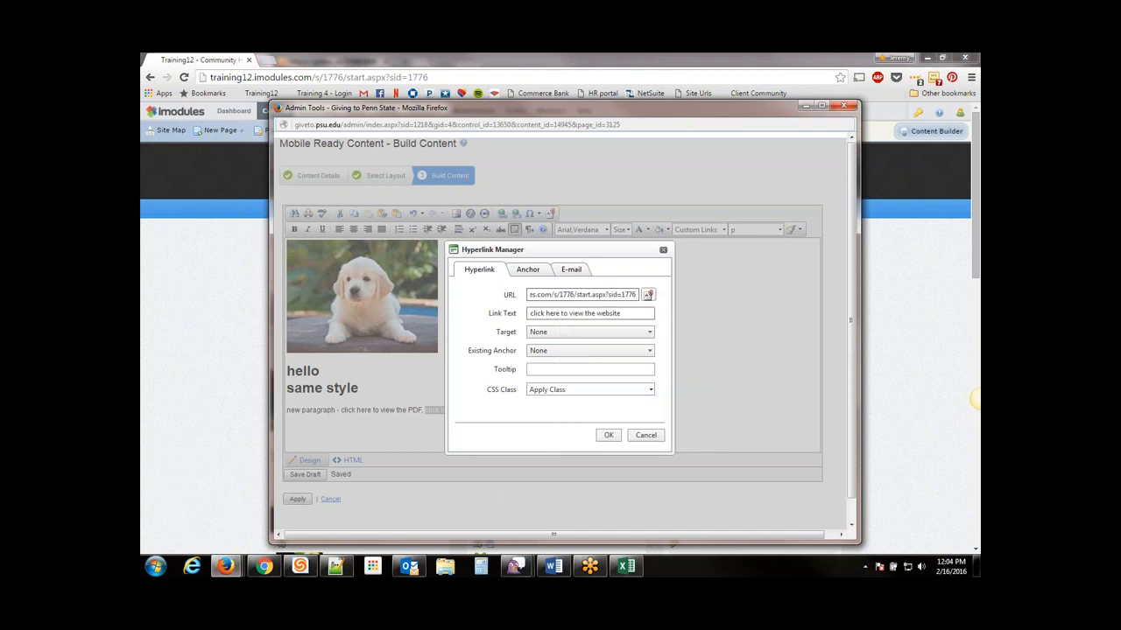
pyautogui.press('Left')
pyautogui.press('Left')
pyautogui.press('Left')
pyautogui.press('Left')
pyautogui.press('Left')
pyautogui.press('Left')
pyautogui.press('Left')
pyautogui.press('Left')
pyautogui.press('Left')
pyautogui.press('Left')
pyautogui.press('Left')
pyautogui.press('Left')
pyautogui.press('Left')
pyautogui.press('Left')
pyautogui.press('Left')
pyautogui.press('Left')
pyautogui.press('Left')
pyautogui.press('Left')
pyautogui.press('Left')
pyautogui.press('Left')
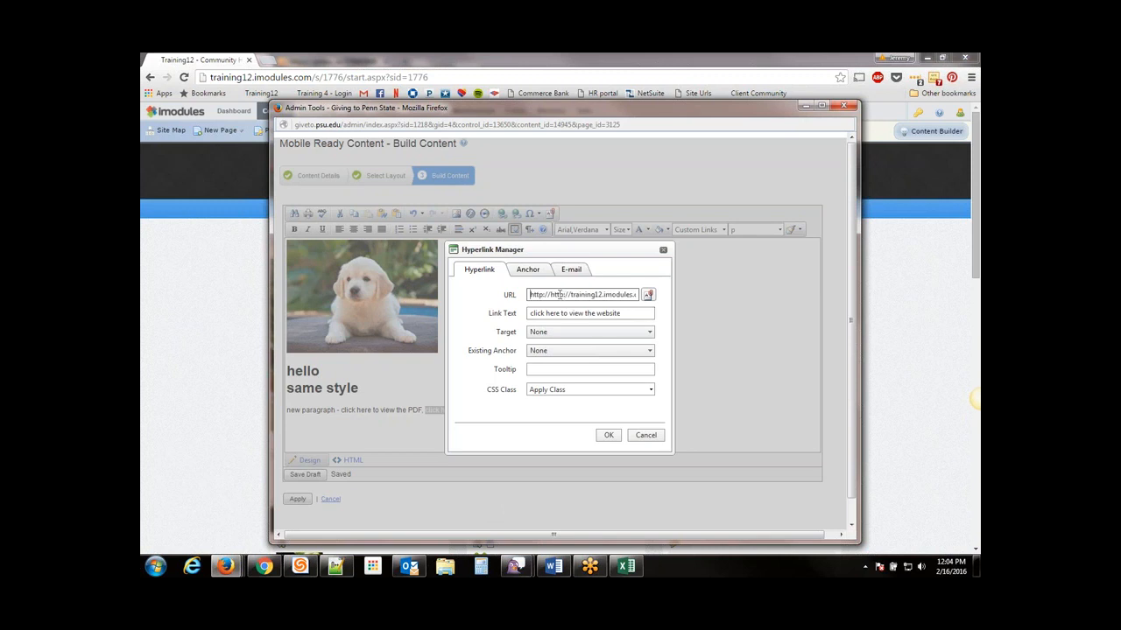
pyautogui.moveTo(551, 295); pyautogui.dragTo(522, 298)
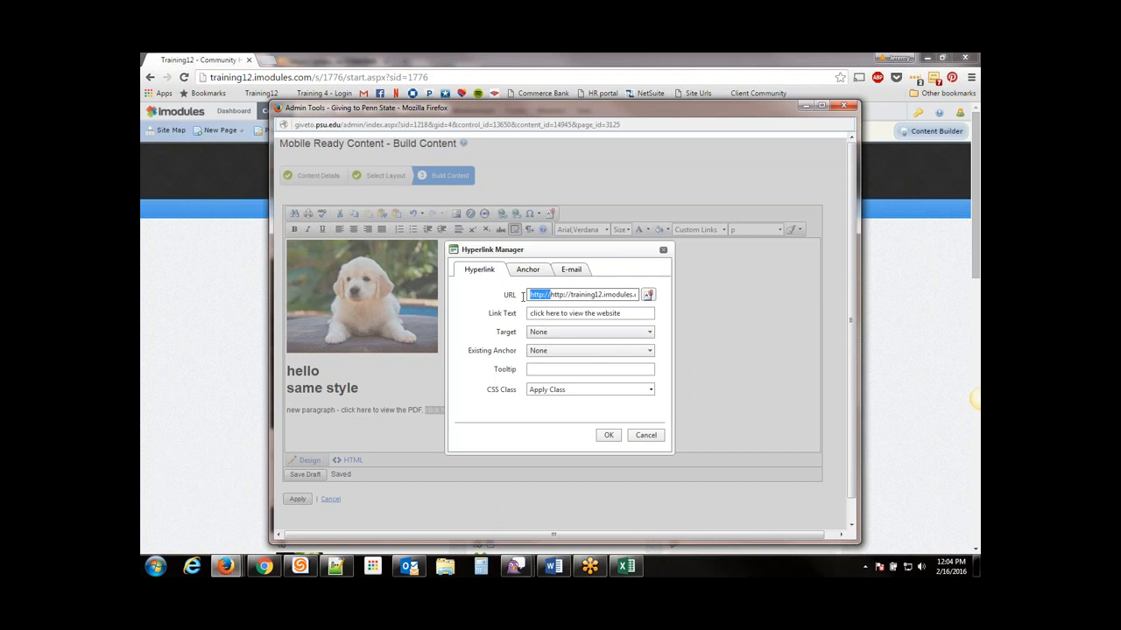
pyautogui.press('BackSpace')
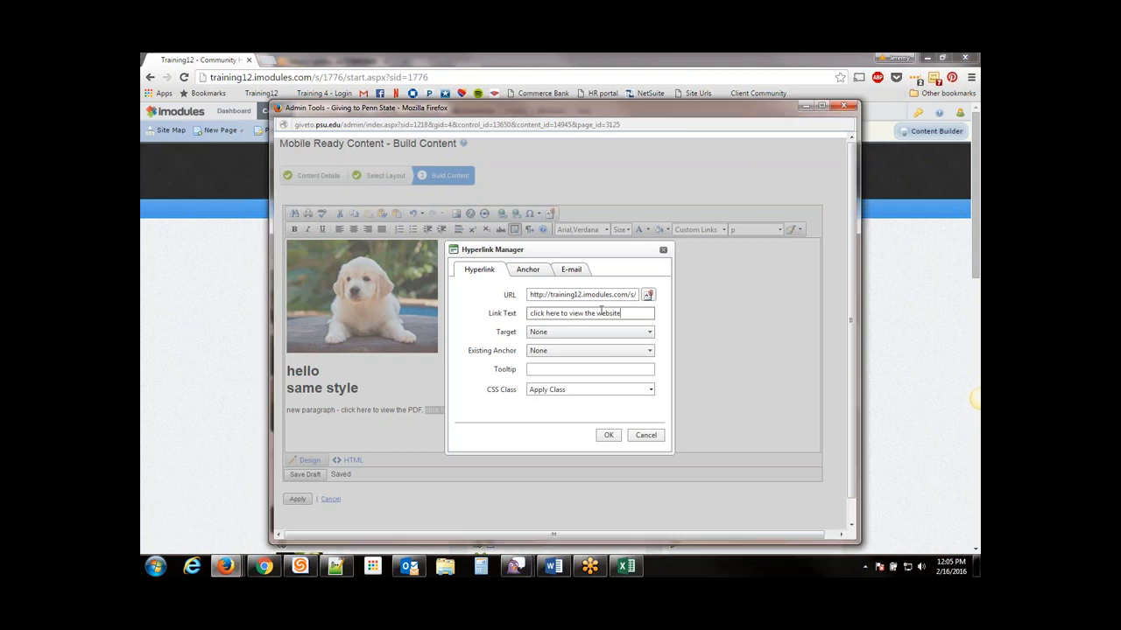
# Set the website link's target to New Window, leave the tooltip empty and insert the link.
pyautogui.click(566, 334)
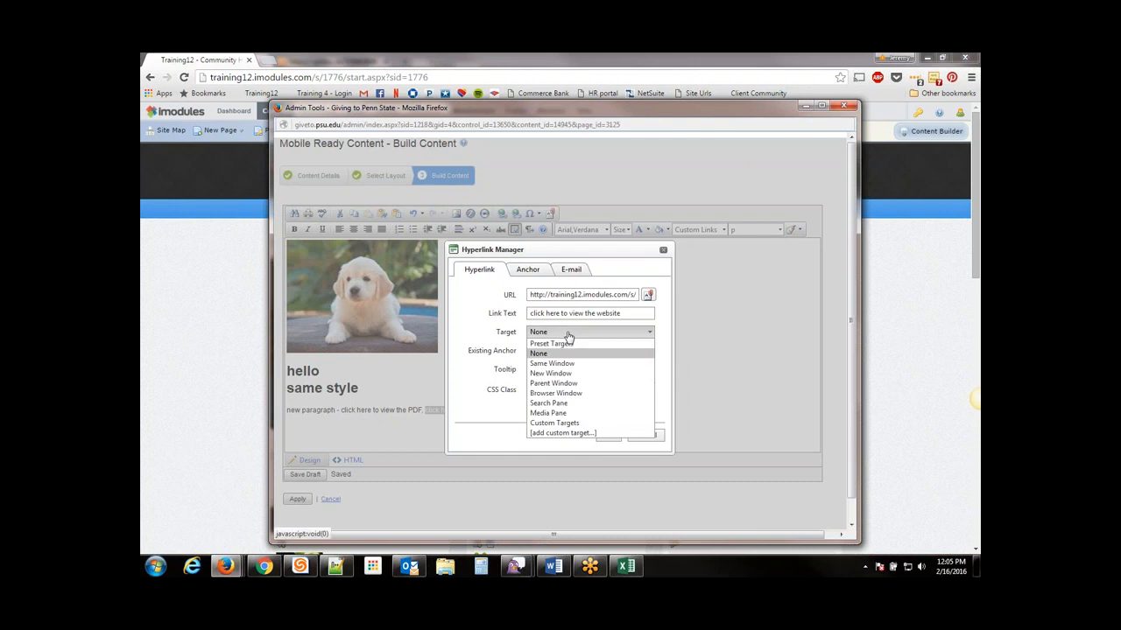
pyautogui.click(574, 376)
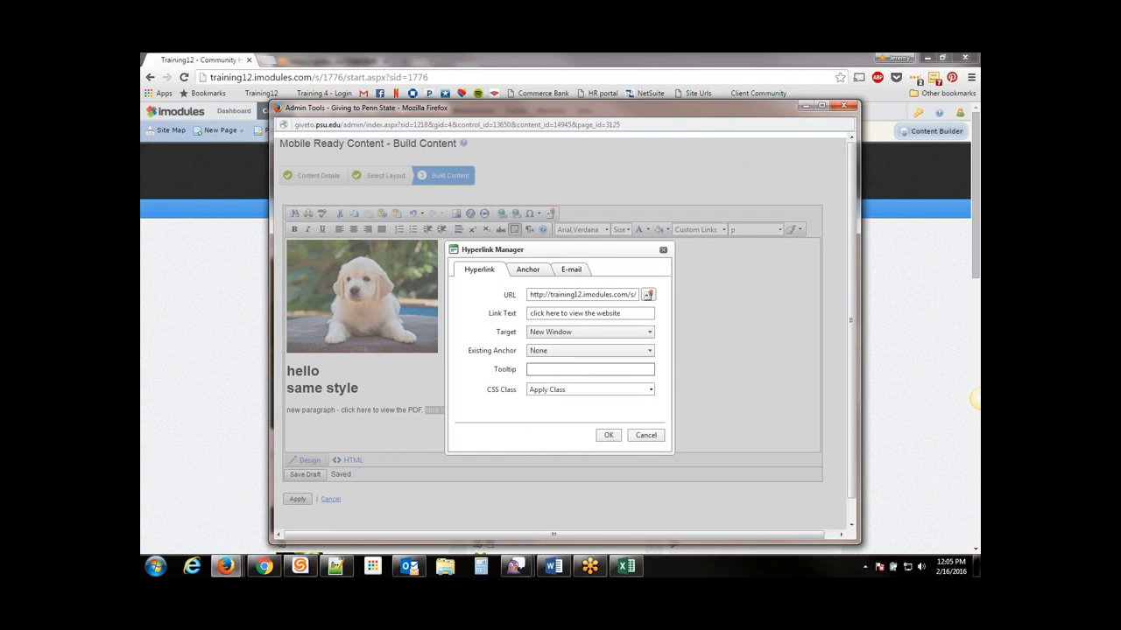
pyautogui.click(550, 368)
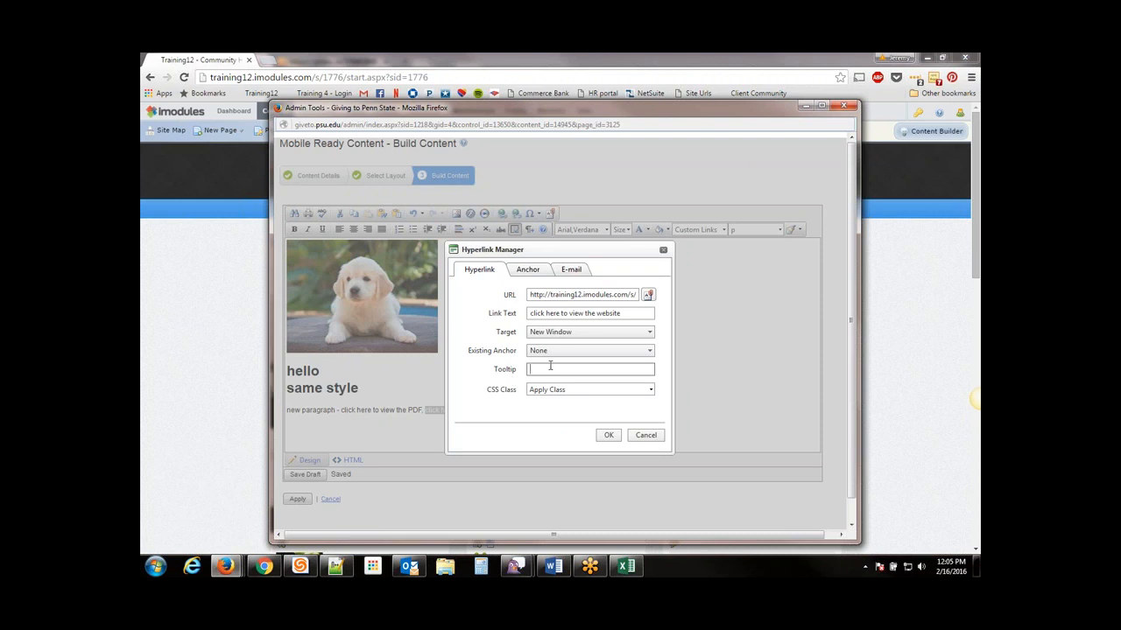
pyautogui.click(610, 435)
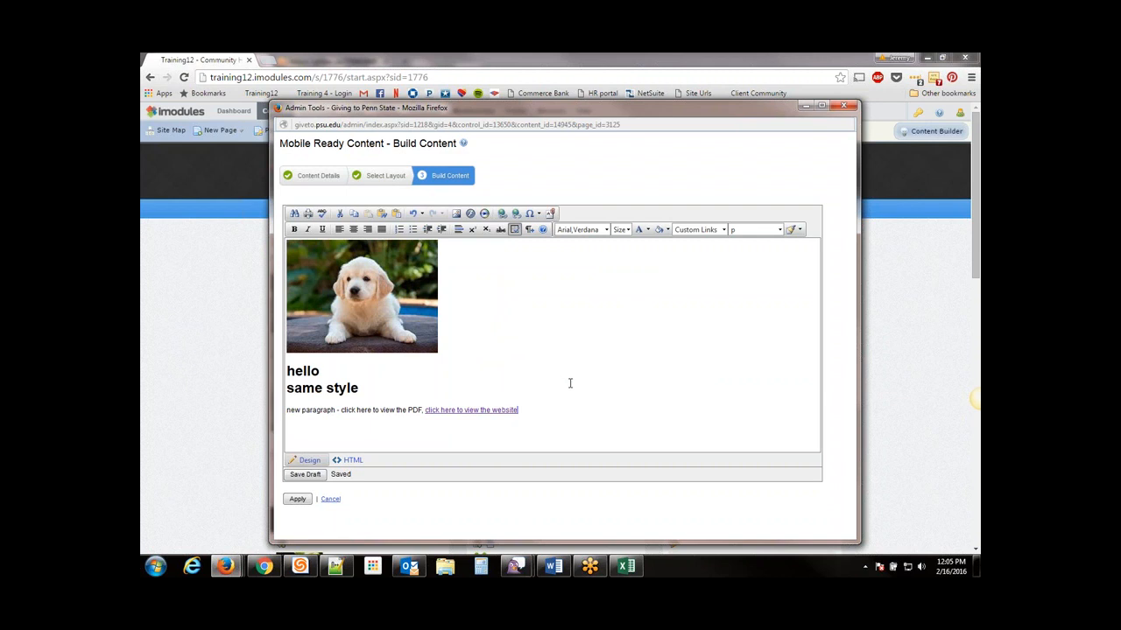
# Switch to Chrome, search for "flickr" in a new tab and open the Flickr website.
pyautogui.click(271, 61)
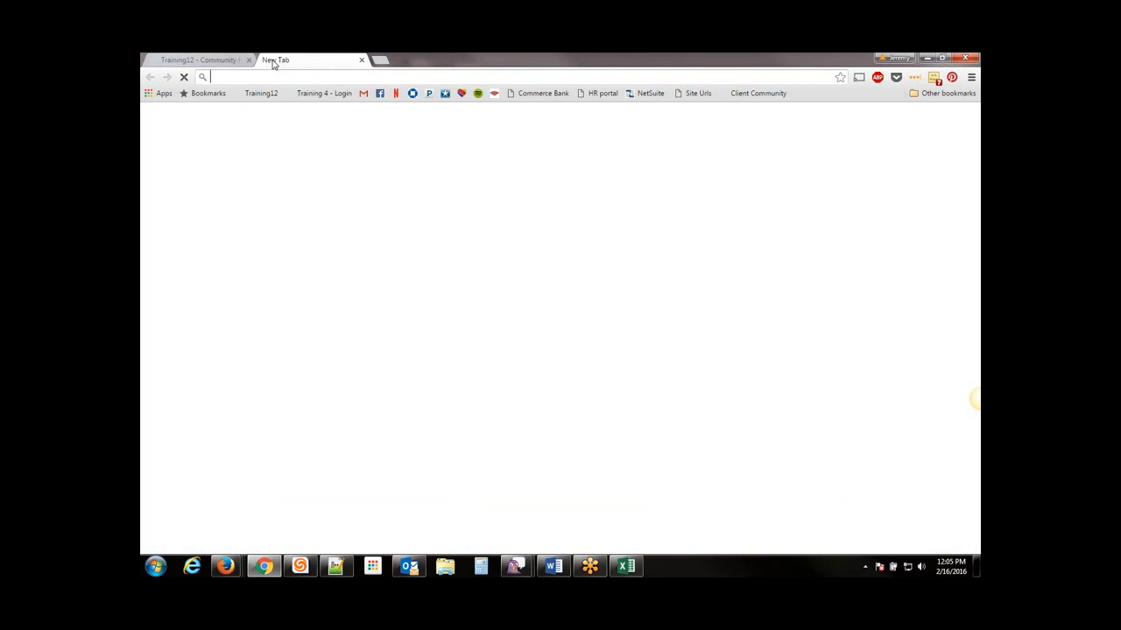
pyautogui.write('flickr')
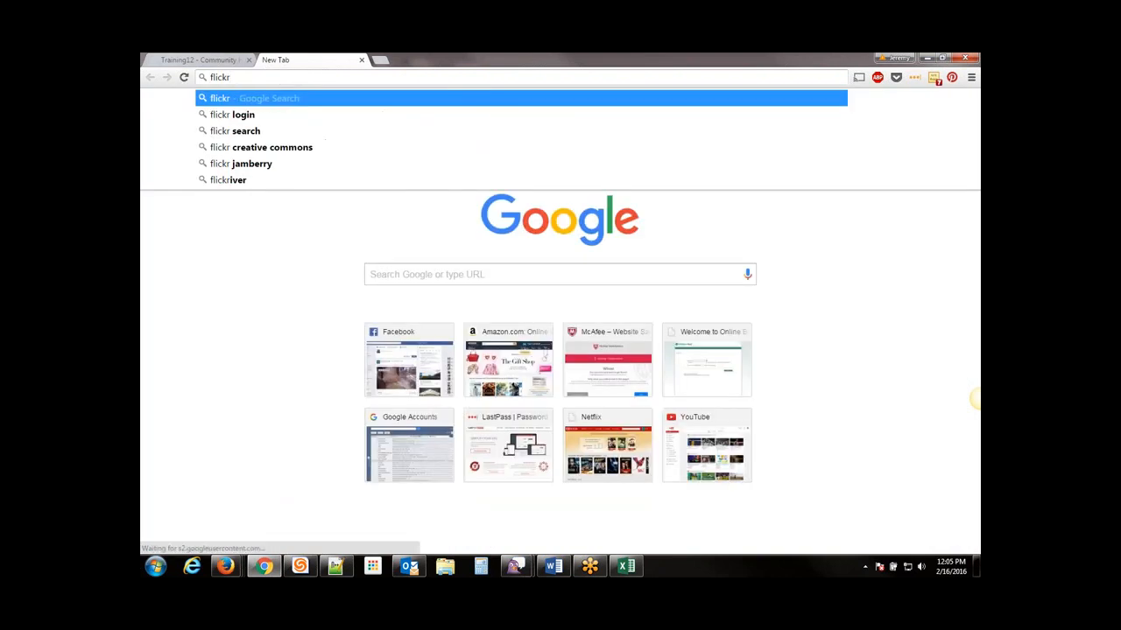
pyautogui.press('Return')
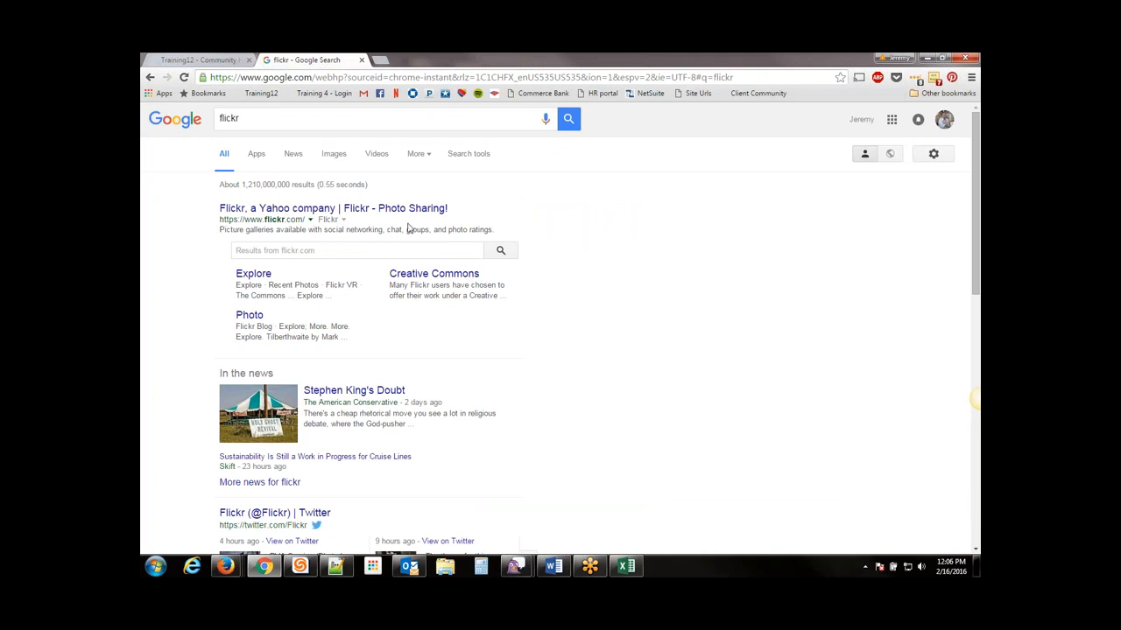
pyautogui.click(267, 208)
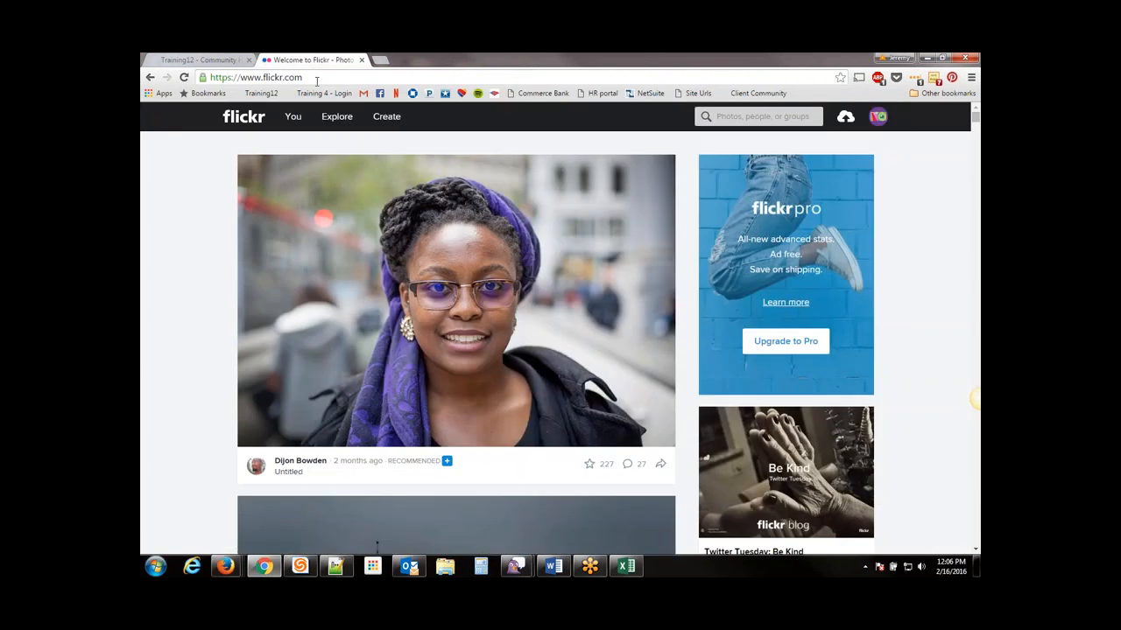
# Copy the Flickr home page address and return to the content editor in Firefox.
pyautogui.click(308, 77)
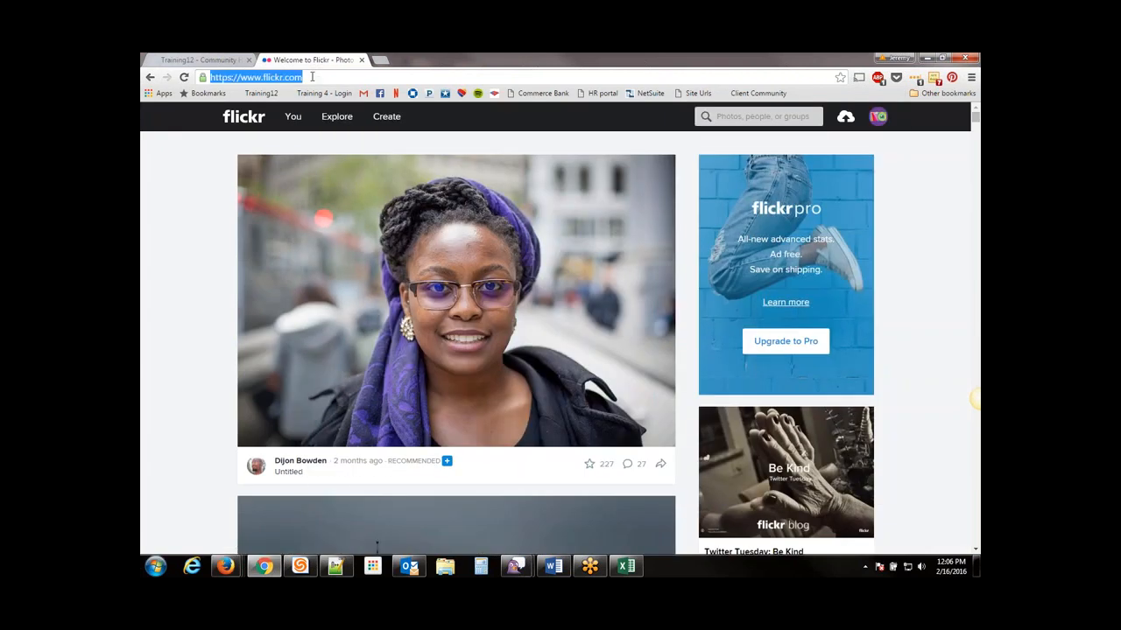
pyautogui.rightClick(294, 78)
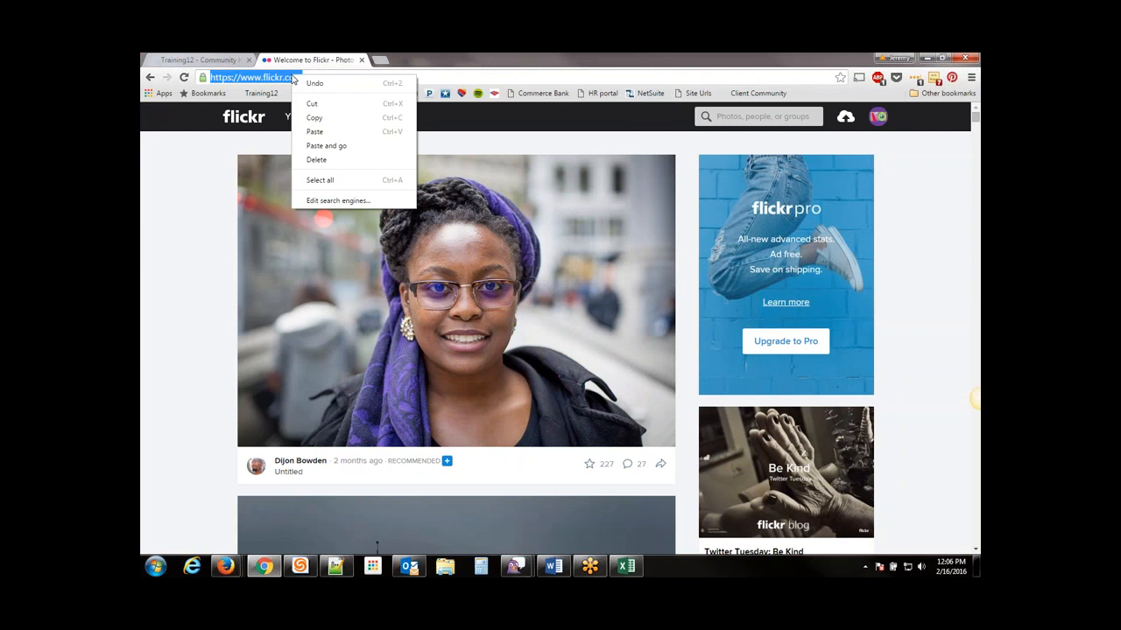
pyautogui.click(321, 119)
pyautogui.moveTo(322, 121)
pyautogui.moveTo(225, 567)
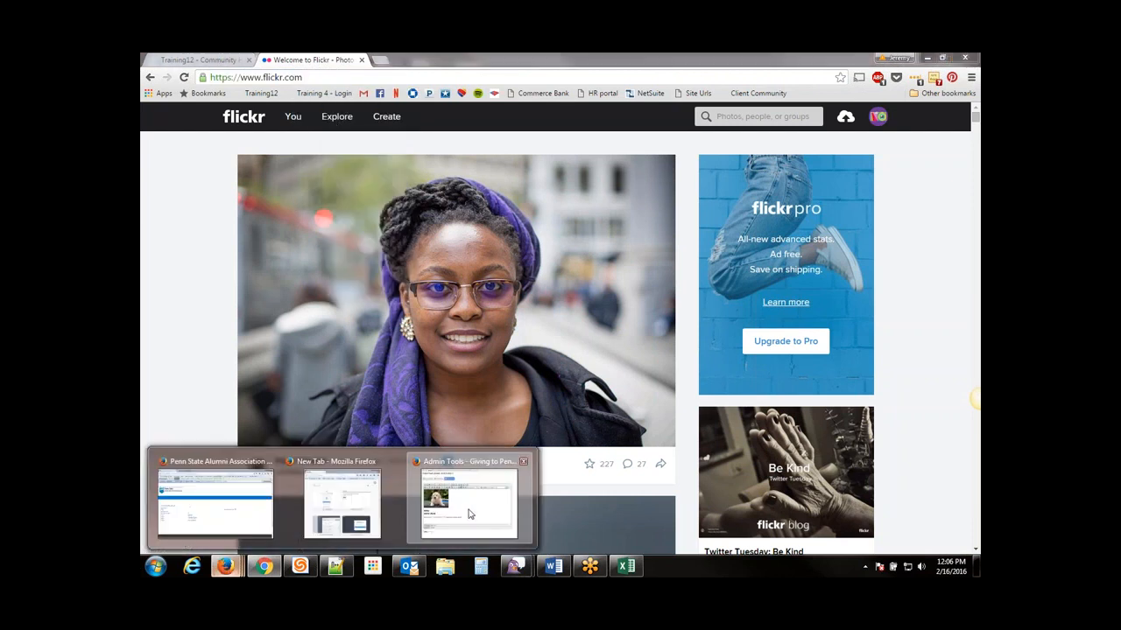
pyautogui.click(469, 499)
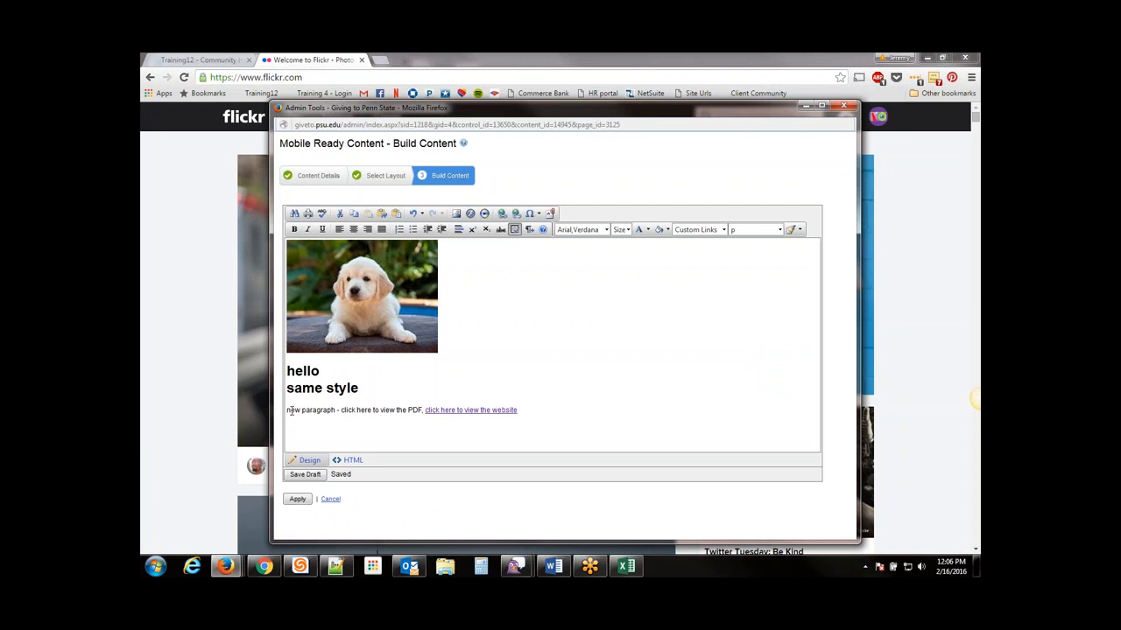
pyautogui.moveTo(288, 411); pyautogui.dragTo(334, 409)
pyautogui.click(501, 214)
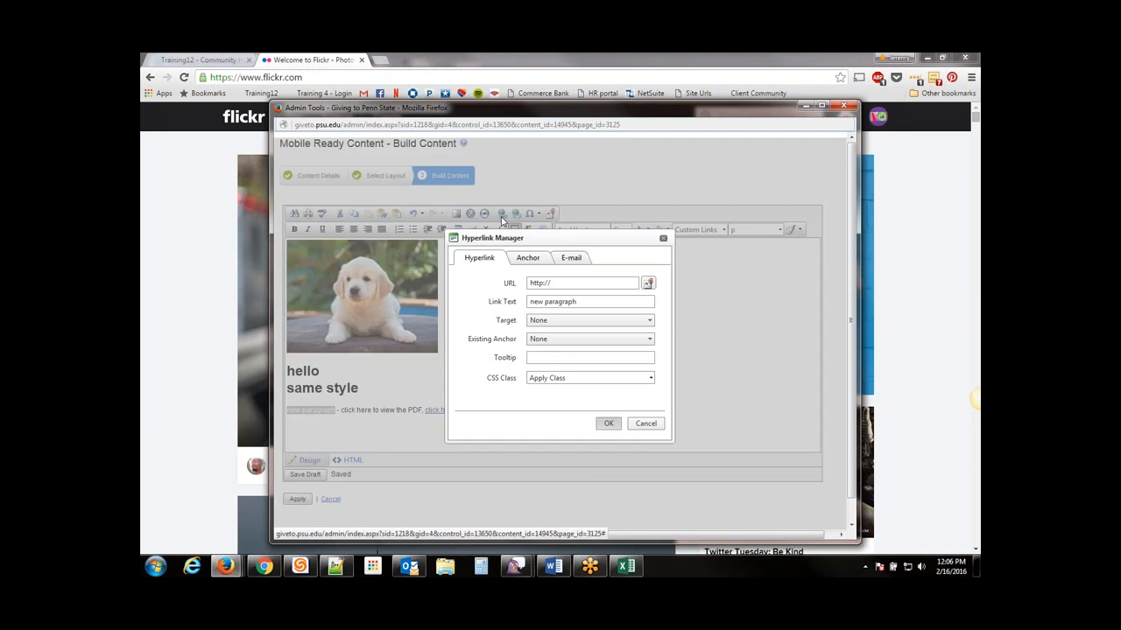
pyautogui.rightClick(536, 283)
pyautogui.click(565, 334)
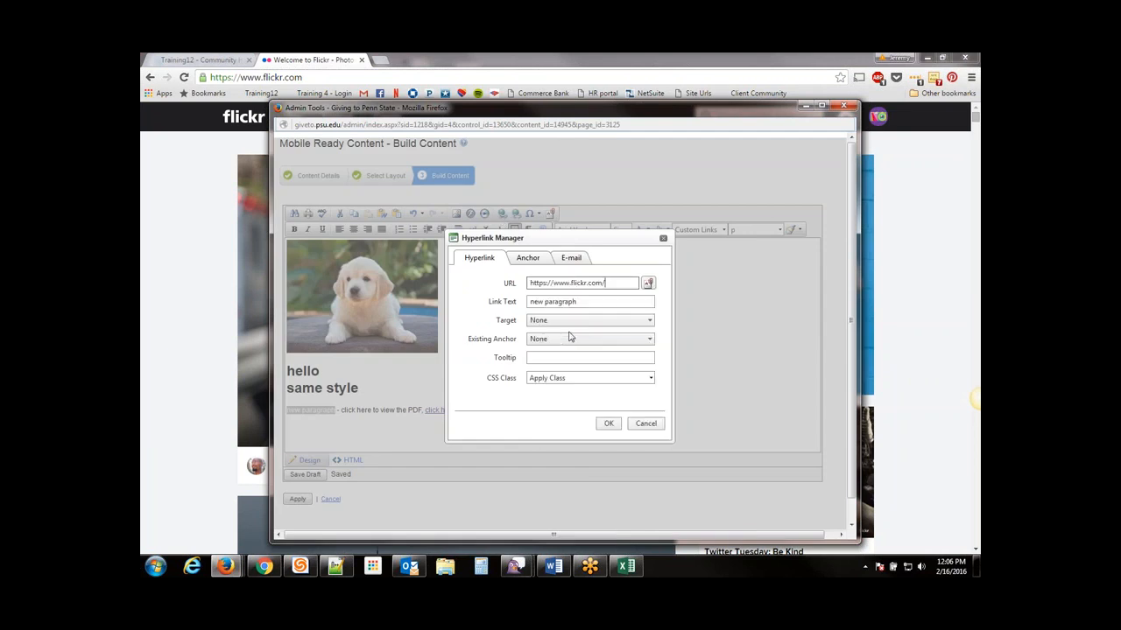
pyautogui.click(605, 424)
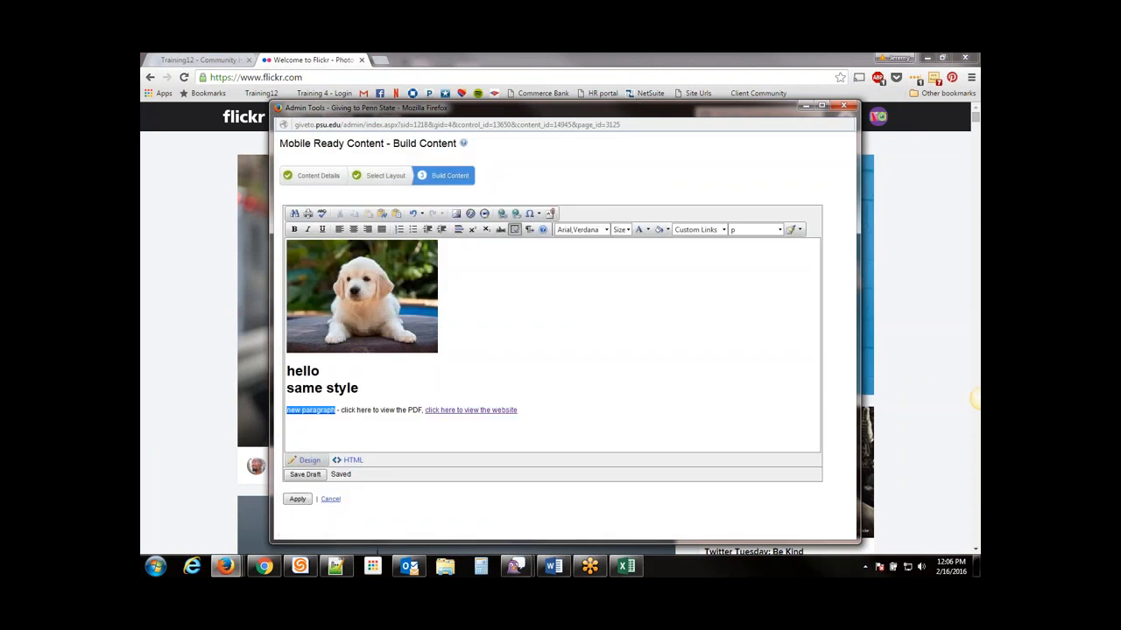
# Add an empty line after the "click here to view the website" link.
pyautogui.click(355, 410)
pyautogui.click(534, 409)
pyautogui.press('Return')
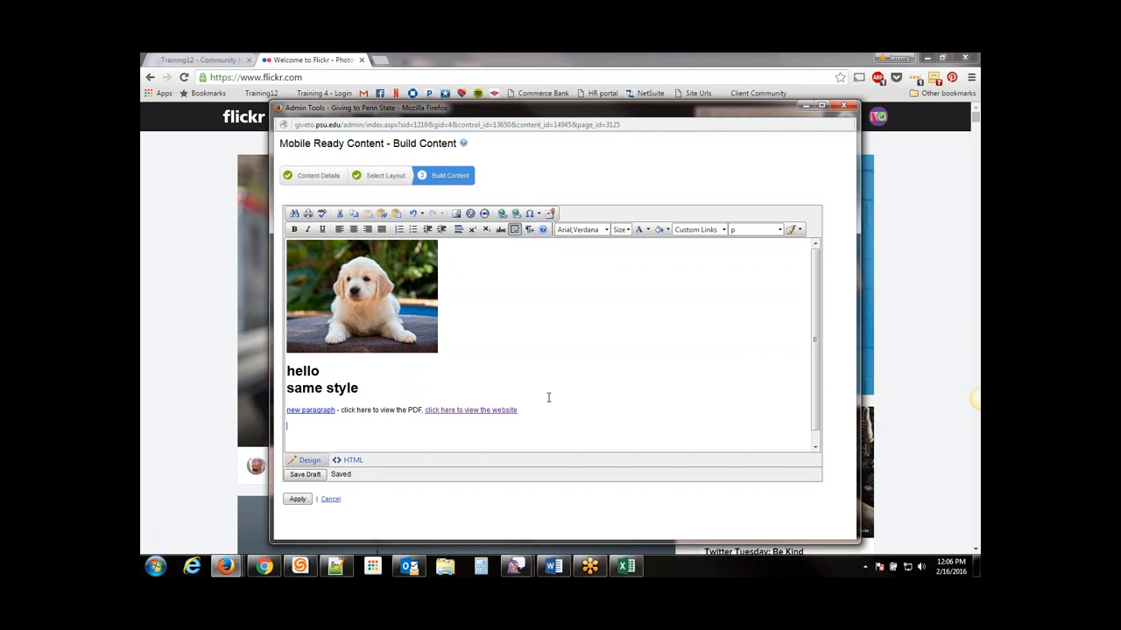
# Open Google Maps in a new Chrome tab and look up the company office's street address.
pyautogui.click(374, 77)
pyautogui.click(380, 60)
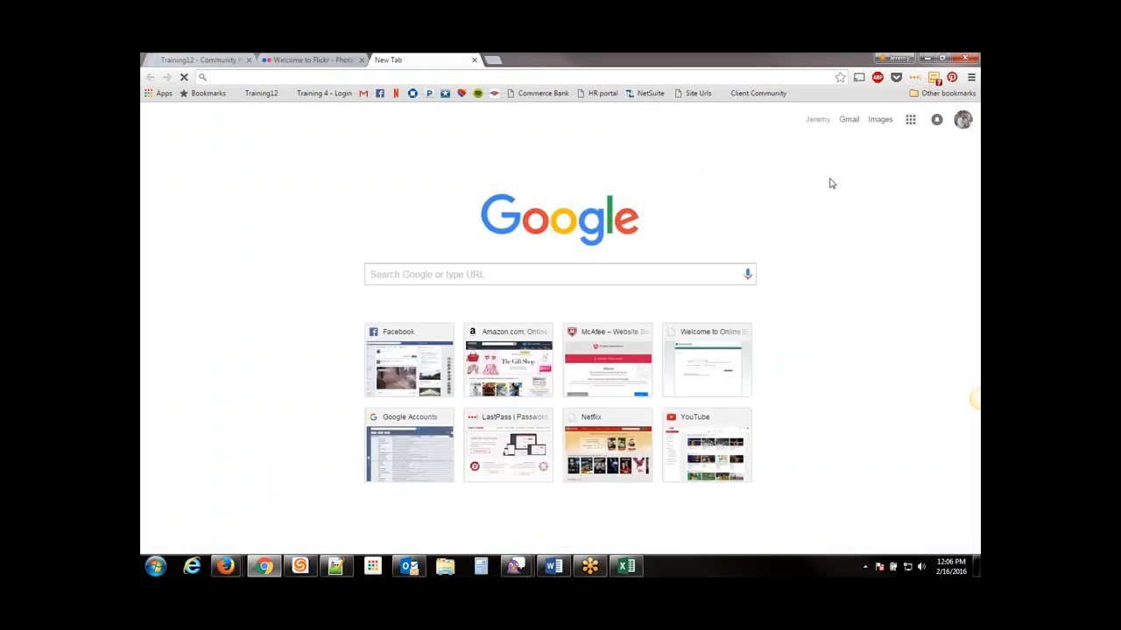
pyautogui.click(911, 119)
pyautogui.click(910, 120)
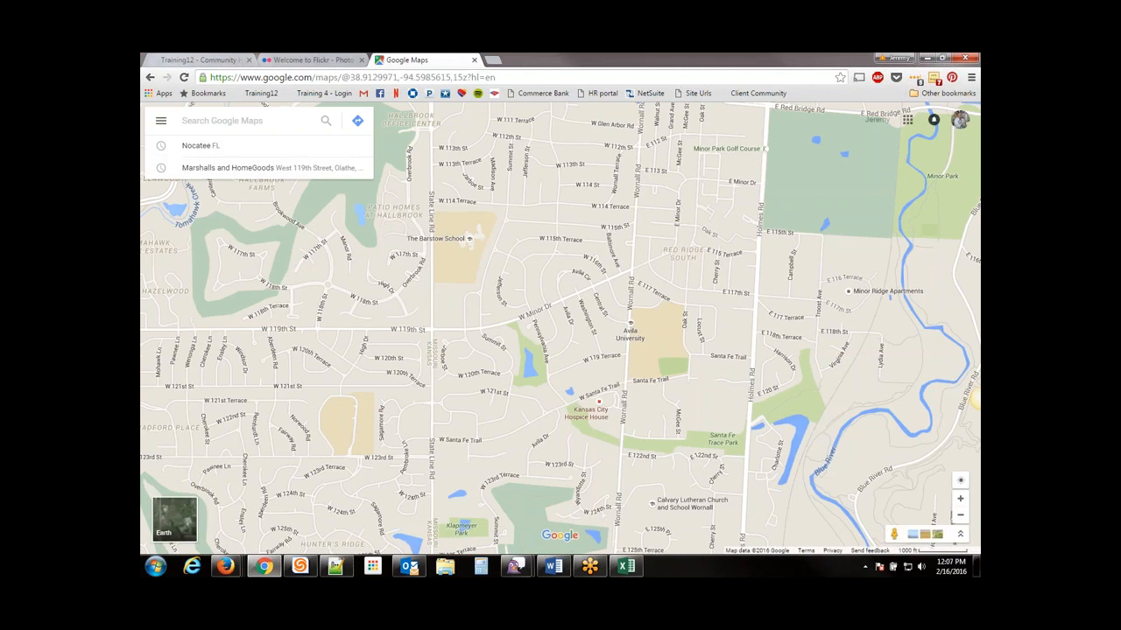
pyautogui.write('5101 Co')
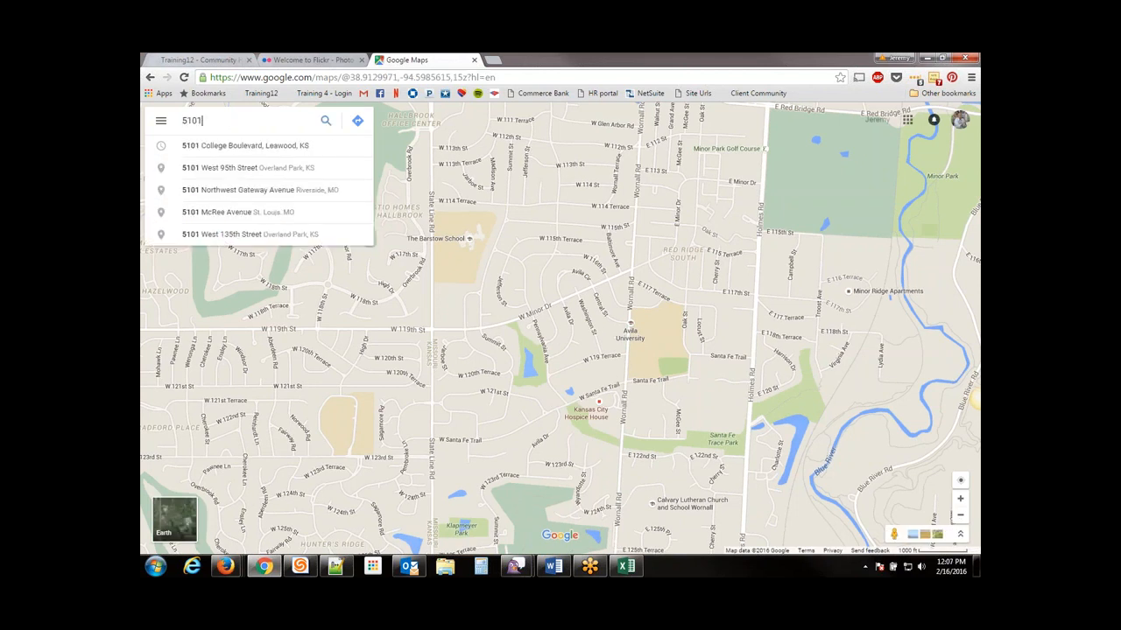
pyautogui.click(232, 146)
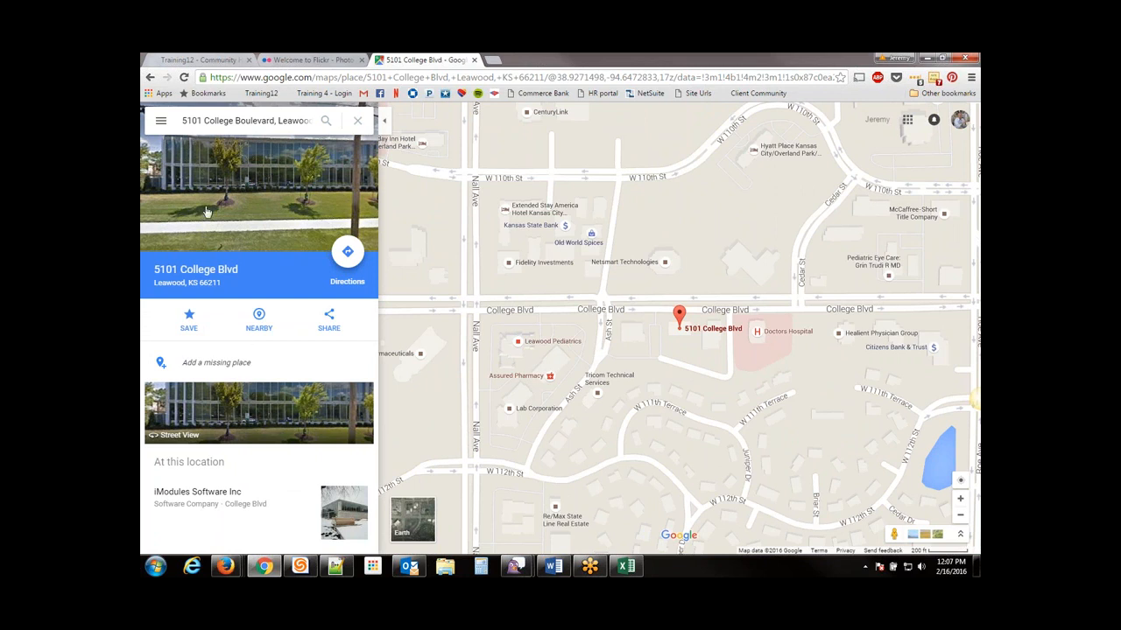
# Open the embed options for the office map and set the map size to Small.
pyautogui.click(162, 122)
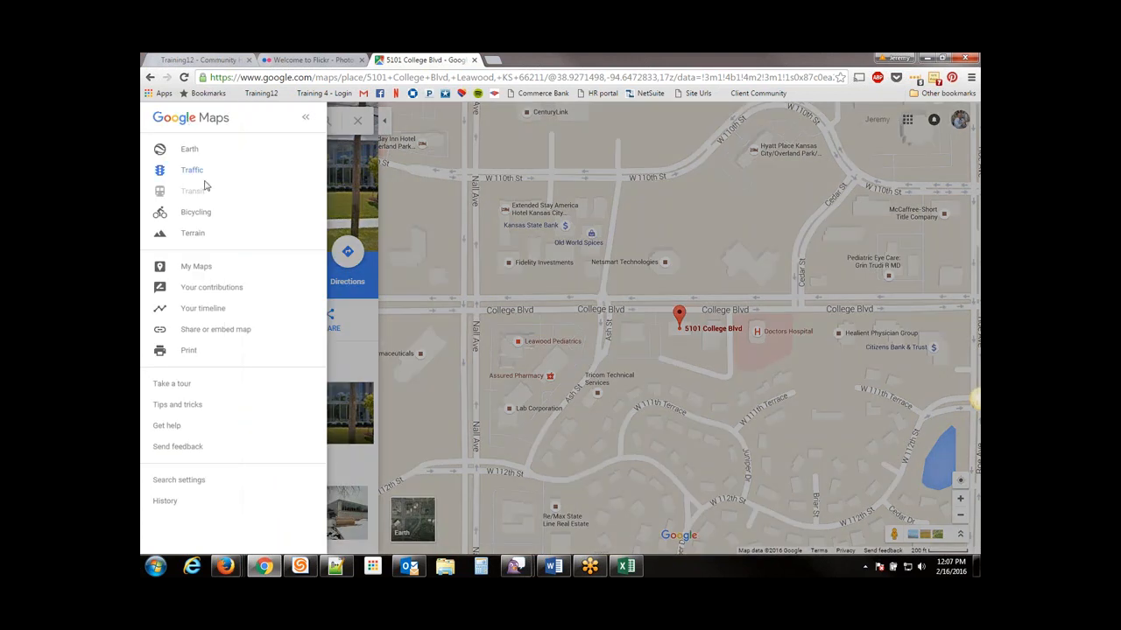
pyautogui.click(218, 331)
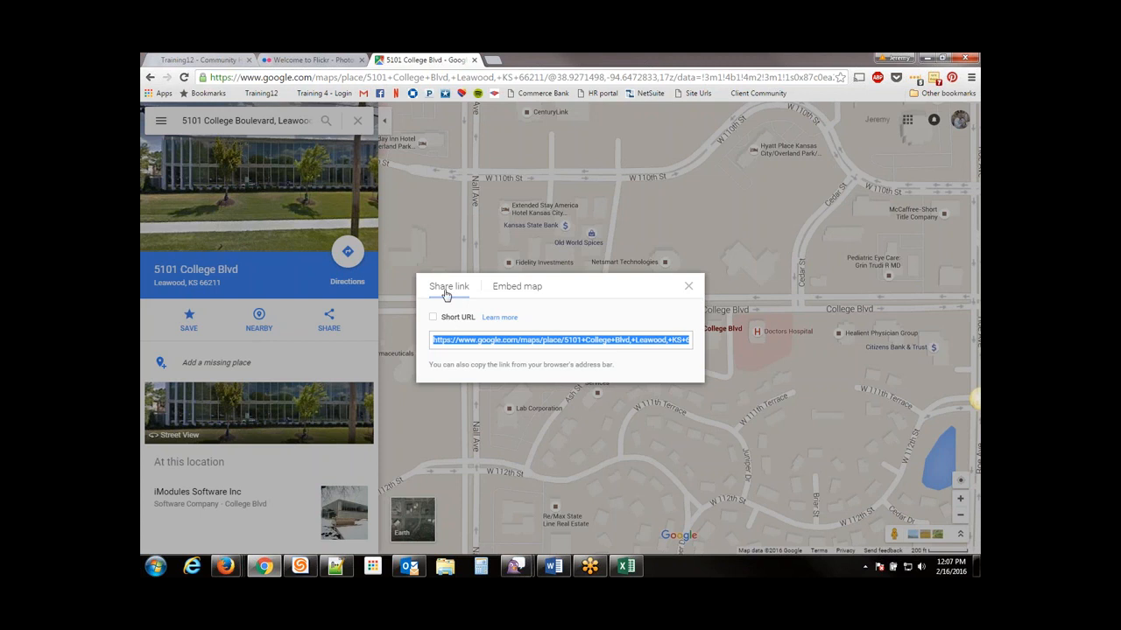
pyautogui.click(518, 292)
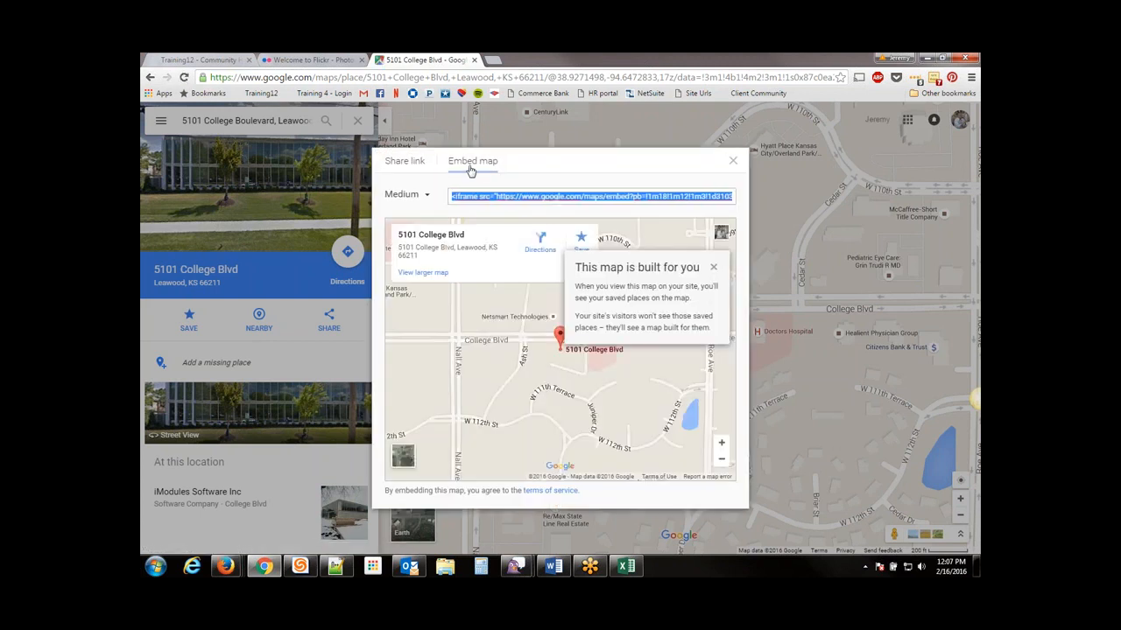
pyautogui.click(426, 197)
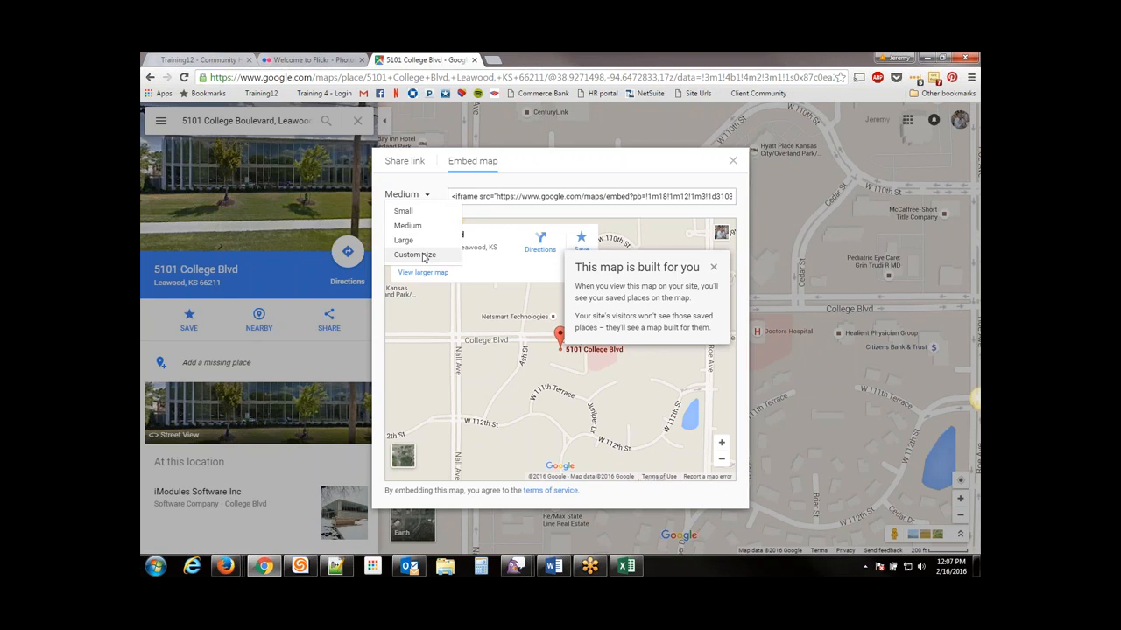
pyautogui.click(404, 211)
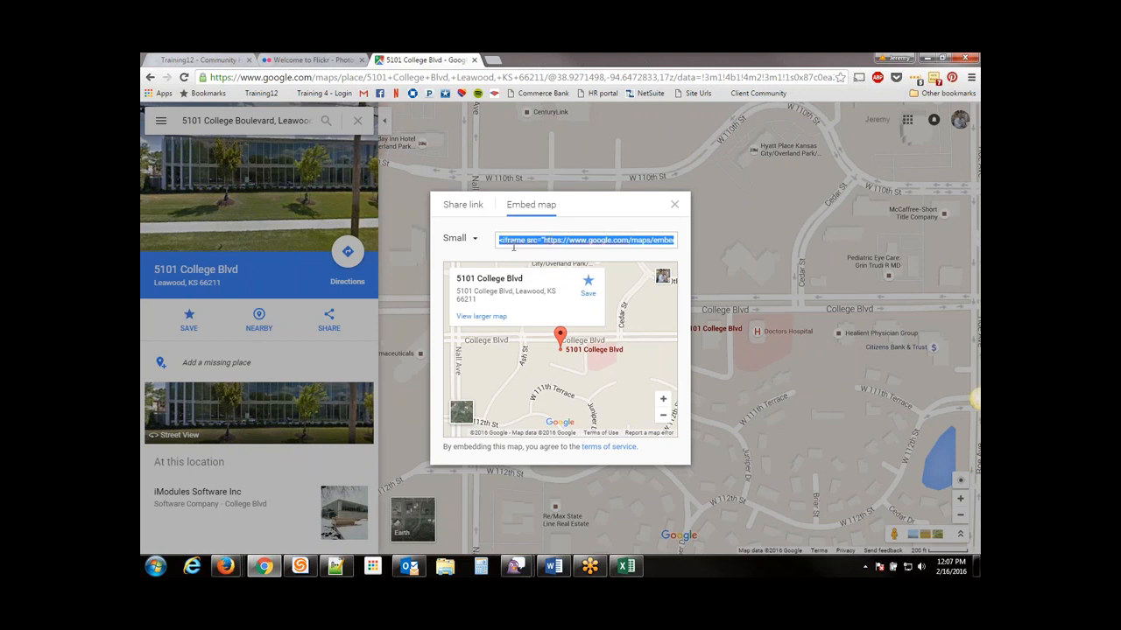
# Copy the small map's iframe embed code and return to the content editor in Firefox.
pyautogui.rightClick(549, 243)
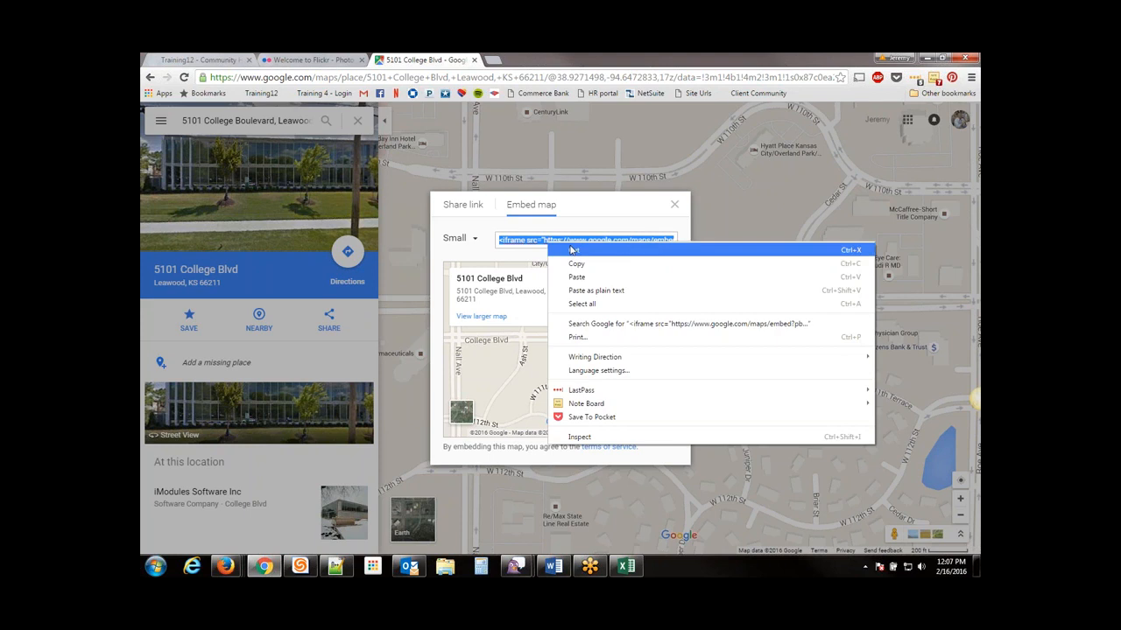
pyautogui.click(581, 267)
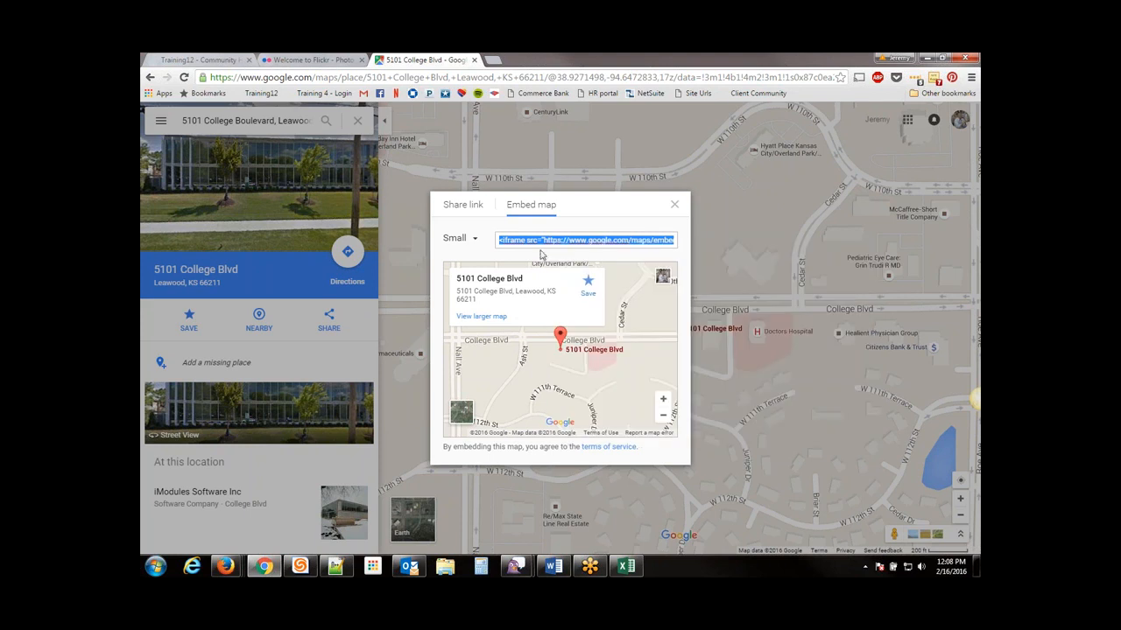
pyautogui.moveTo(499, 241); pyautogui.dragTo(557, 244)
pyautogui.click(540, 240)
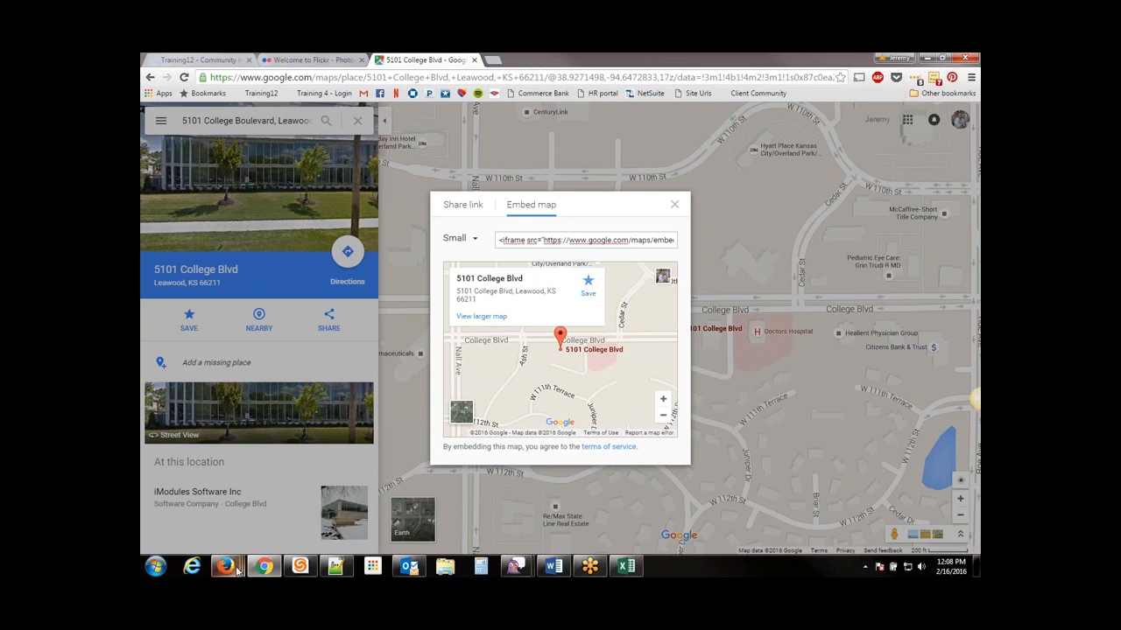
pyautogui.moveTo(226, 566)
pyautogui.click(477, 494)
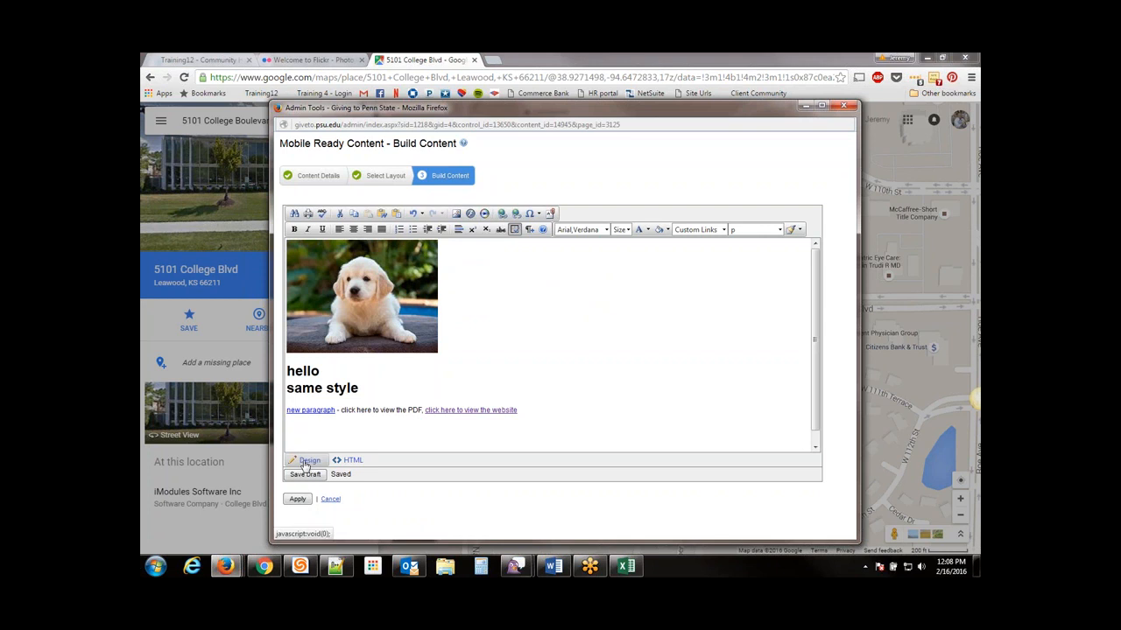
# Paste the map's iframe code at the end of the block's HTML source and check the map in Design view.
pyautogui.click(350, 461)
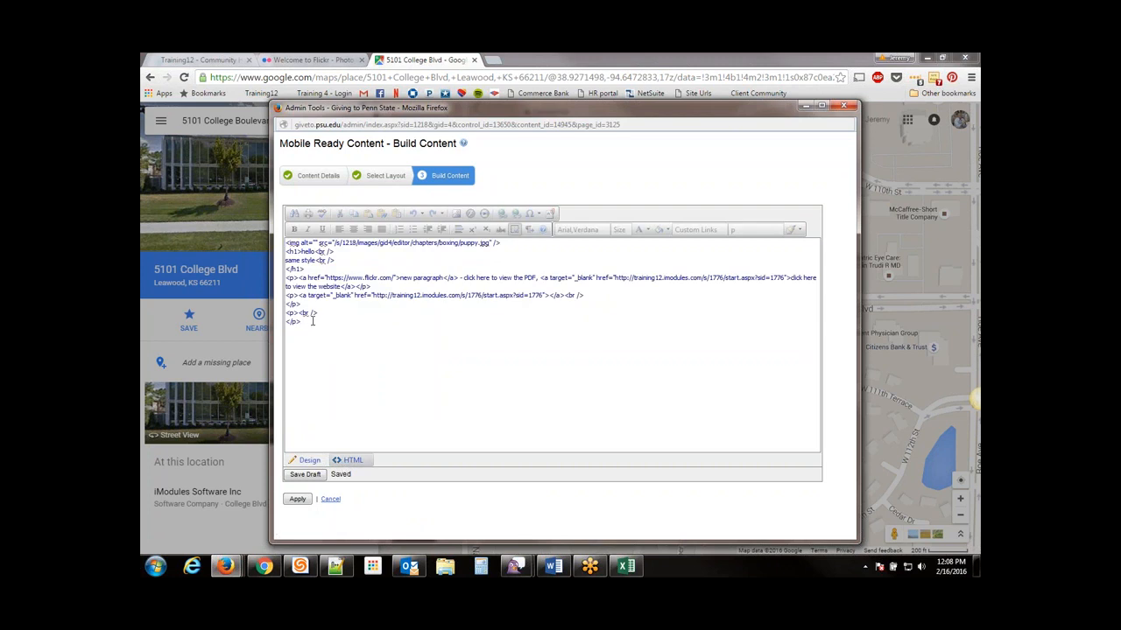
pyautogui.rightClick(310, 323)
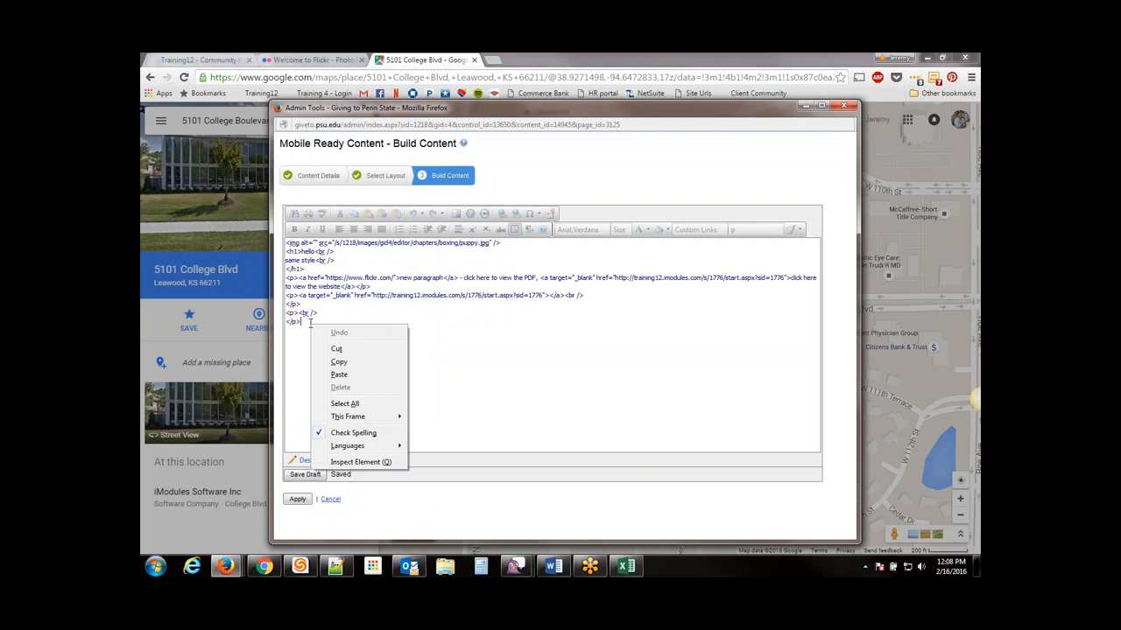
pyautogui.click(342, 374)
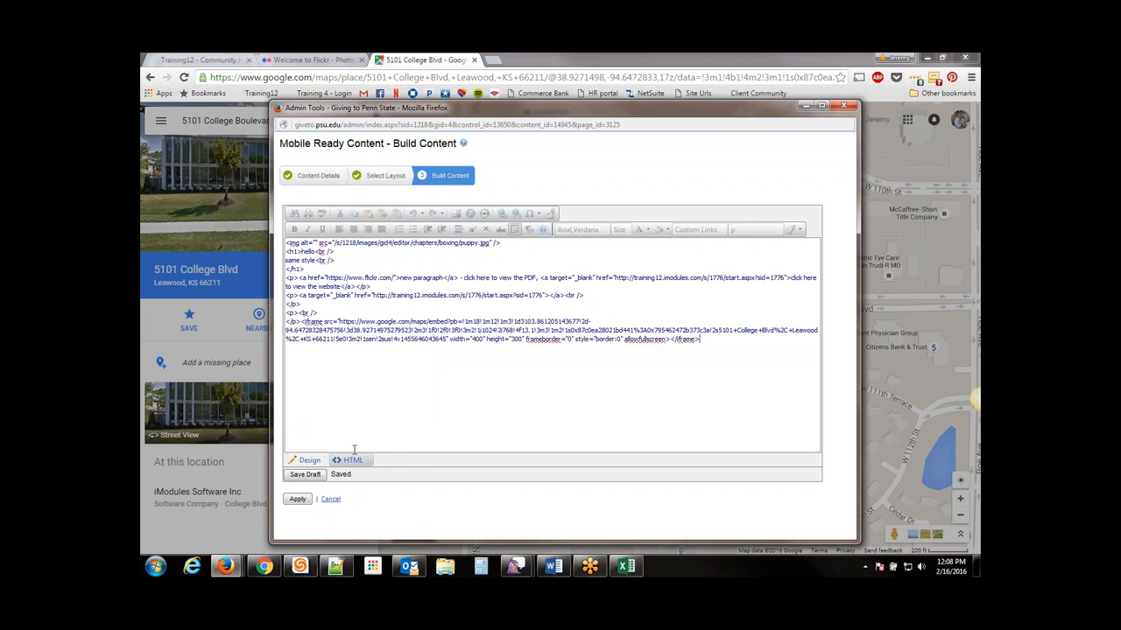
pyautogui.click(310, 461)
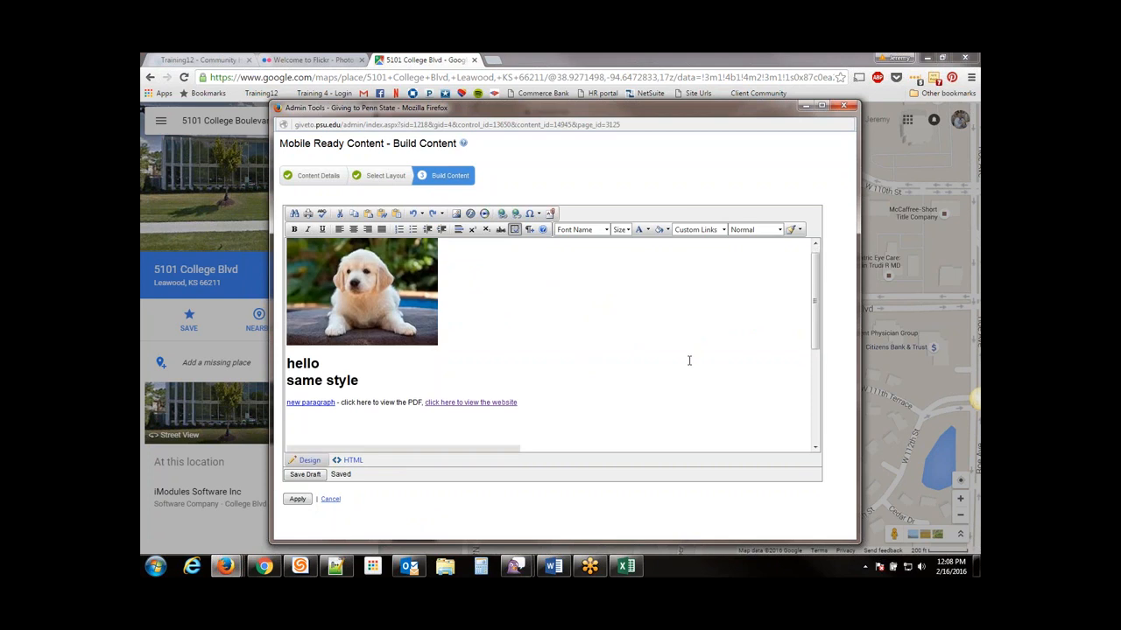
pyautogui.scroll(-3, 689, 361)
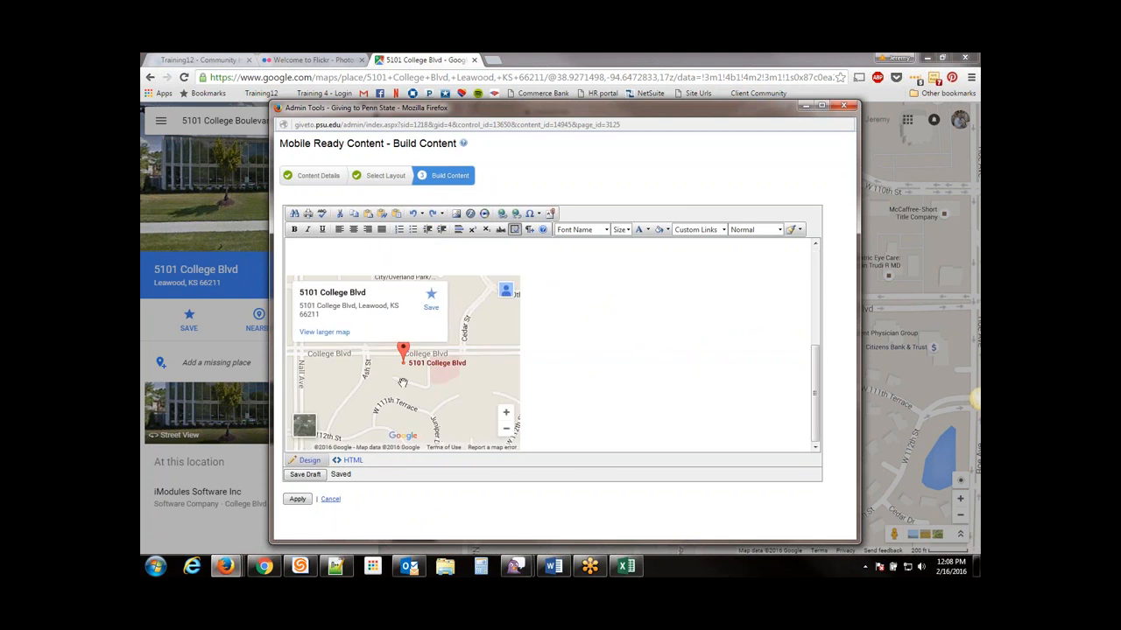
pyautogui.scroll(1, 403, 383)
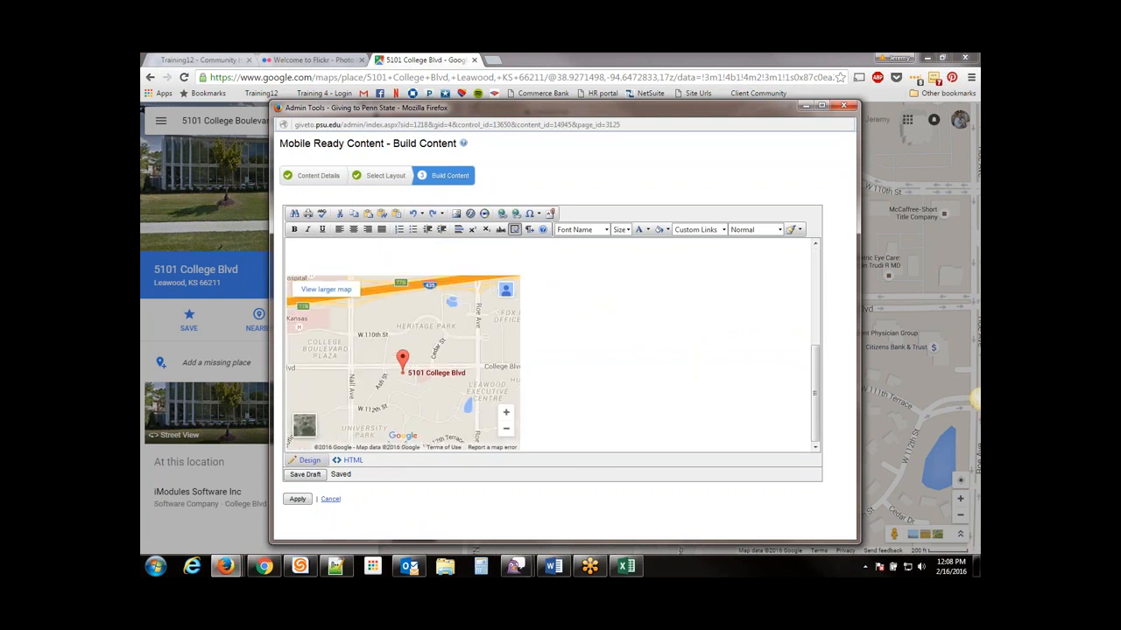
pyautogui.scroll(1, 401, 370)
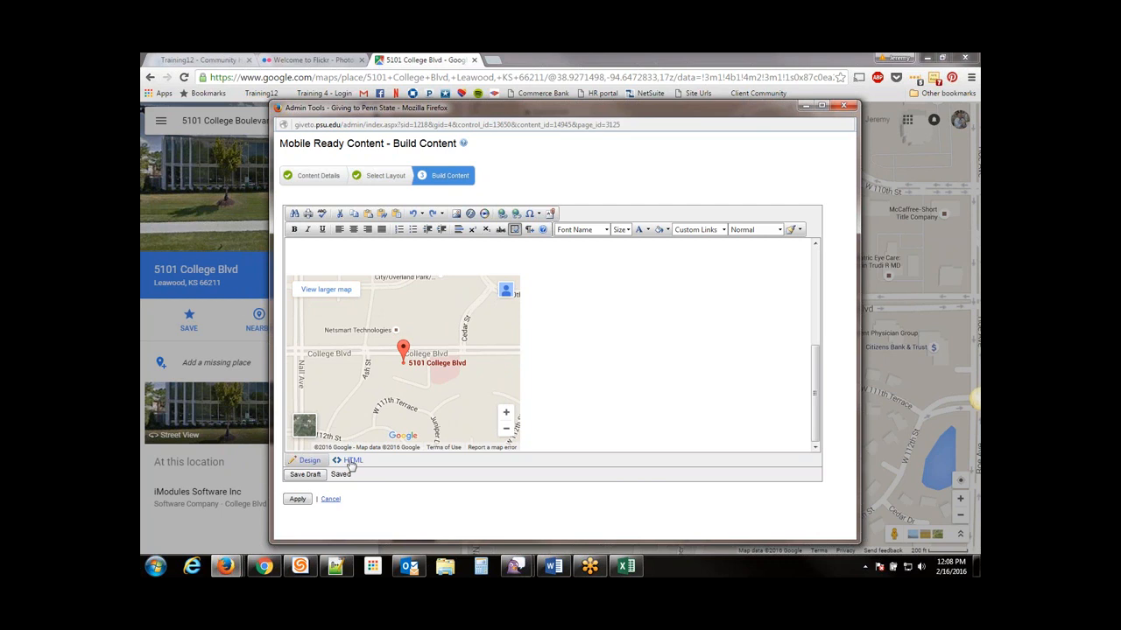
# Apply the edited content, check its desktop preview and save the content block.
pyautogui.click(298, 499)
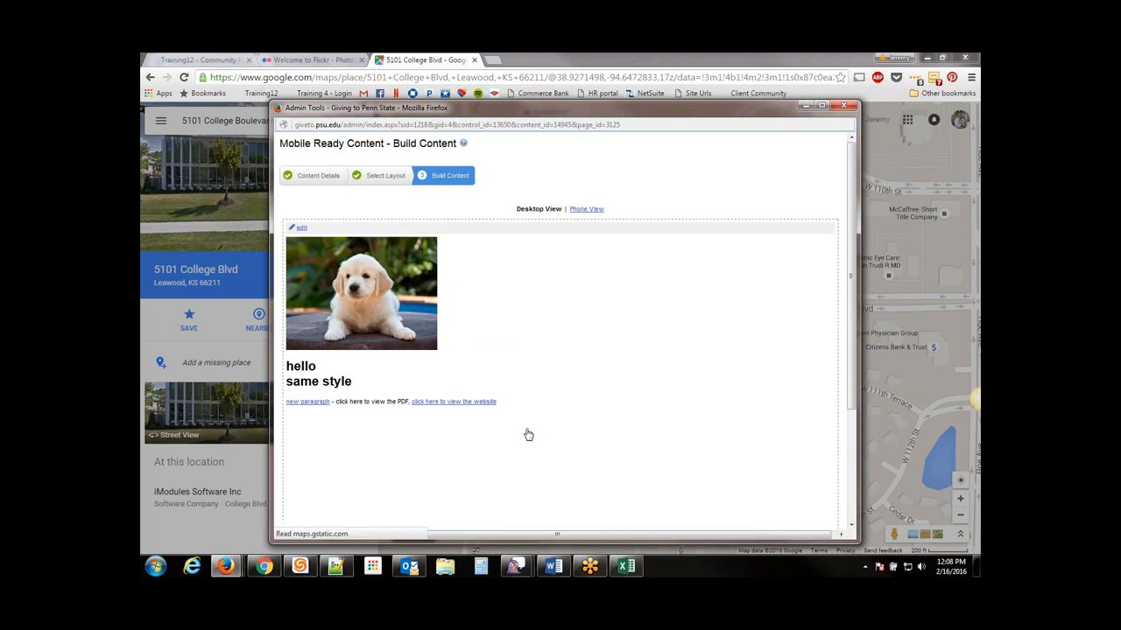
pyautogui.scroll(-3, 578, 416)
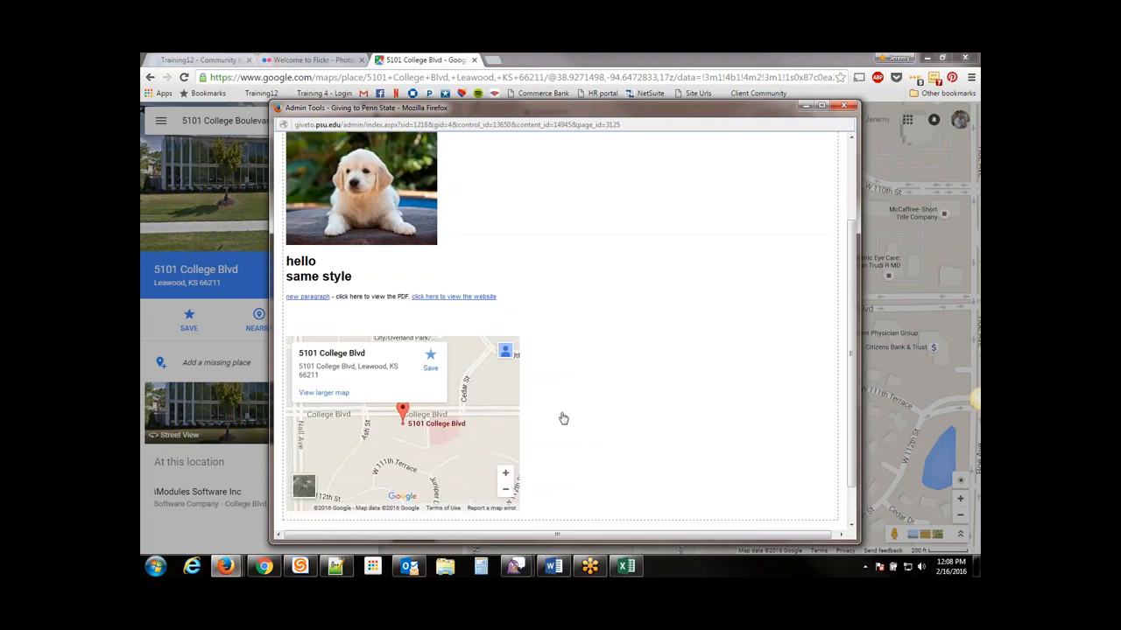
pyautogui.click(296, 511)
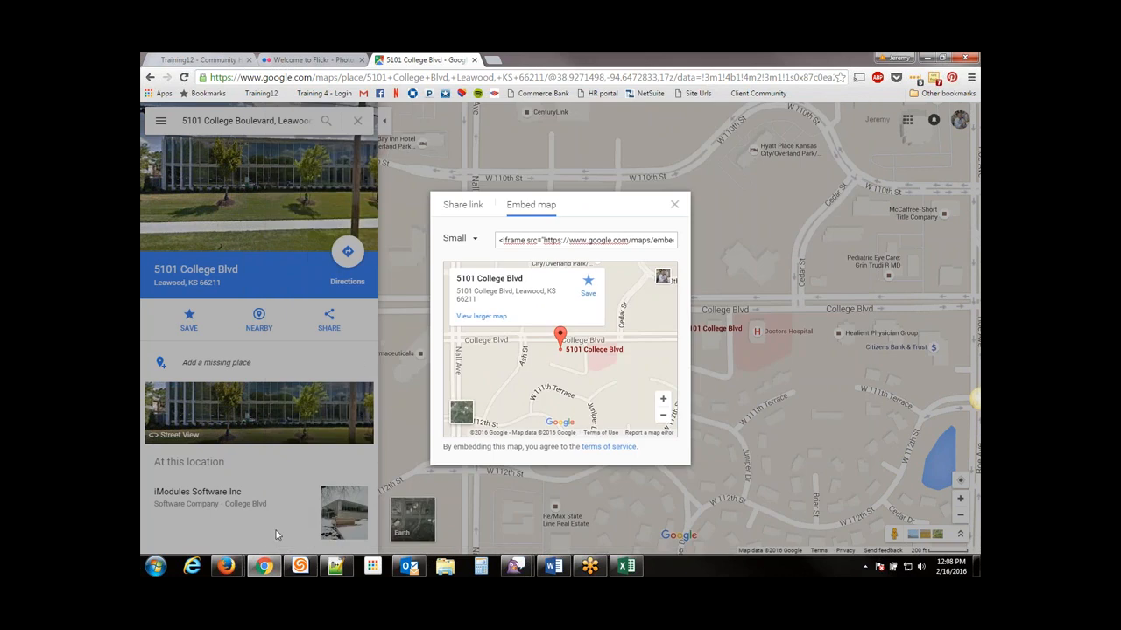
# Switch to the Penn State Alumni Association page in Firefox and review the puppy image, links and embedded map.
pyautogui.moveTo(232, 569)
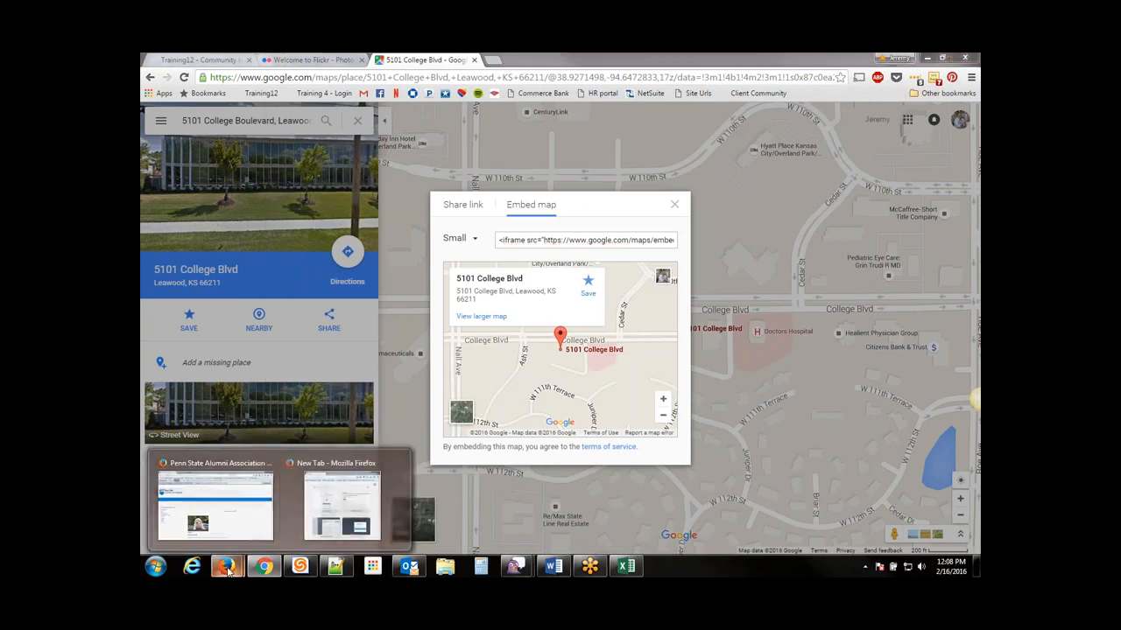
pyautogui.click(260, 513)
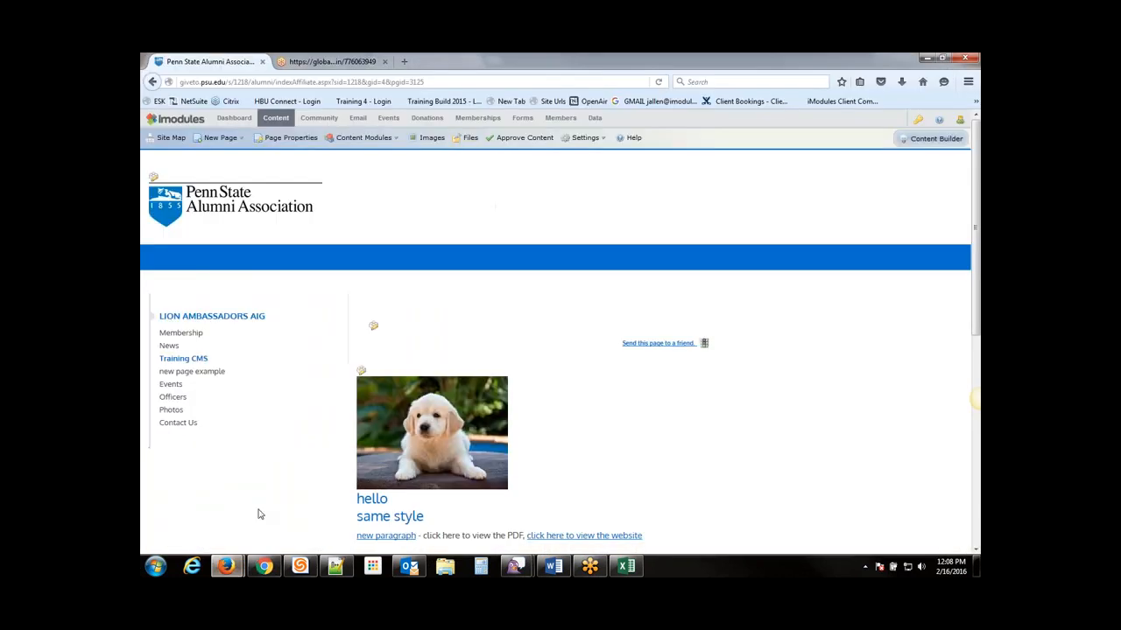
pyautogui.scroll(-5, 719, 411)
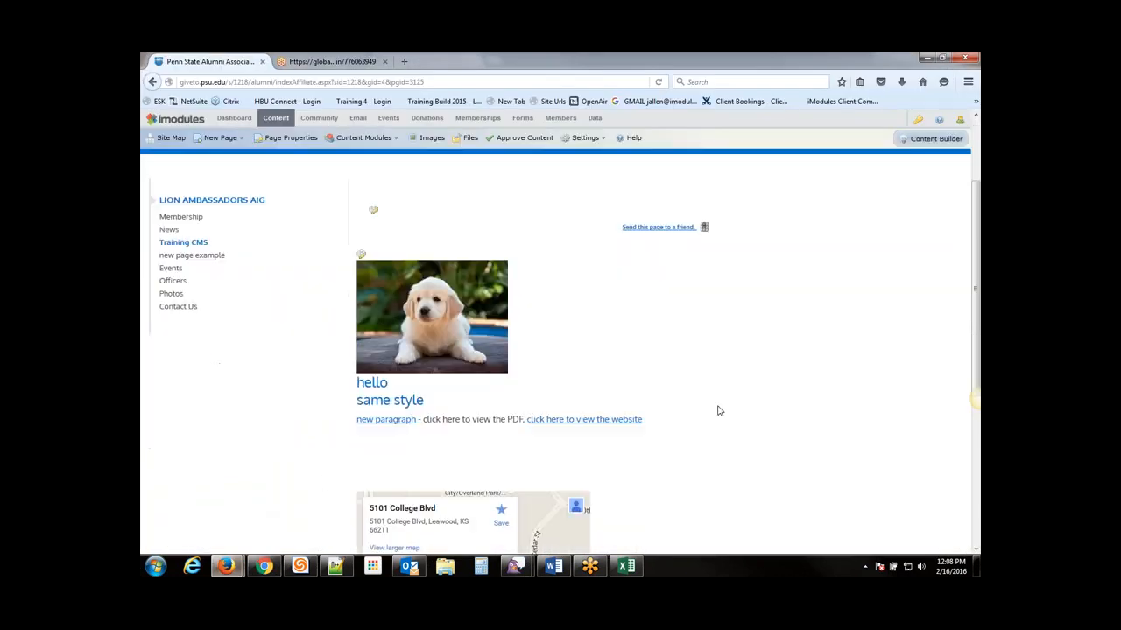
pyautogui.scroll(2, 695, 415)
pyautogui.scroll(2, 695, 417)
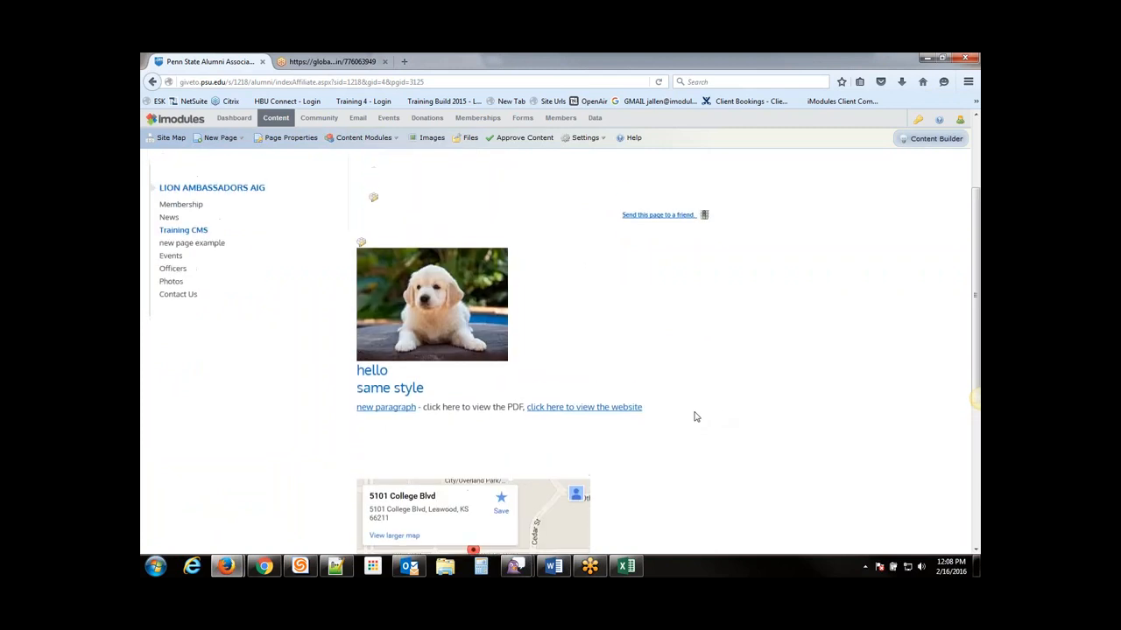
pyautogui.scroll(-4, 695, 417)
pyautogui.scroll(3, 695, 416)
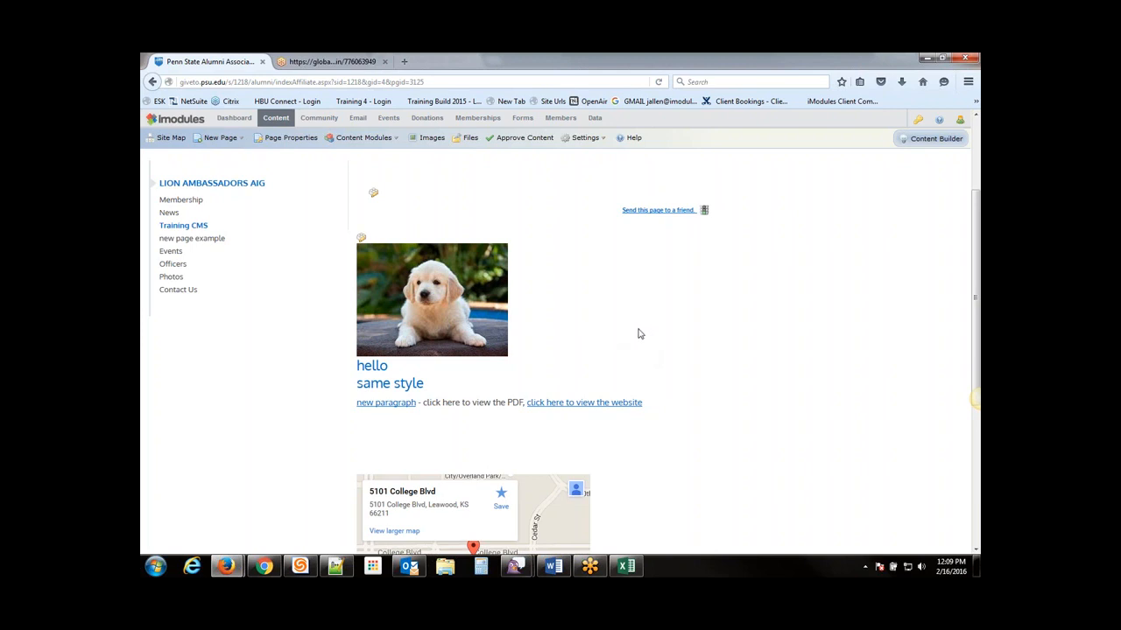
# Remove the "new page example" subpage under Lion Ambassadors AIG from the site map and return to the Training CMS page.
pyautogui.click(162, 140)
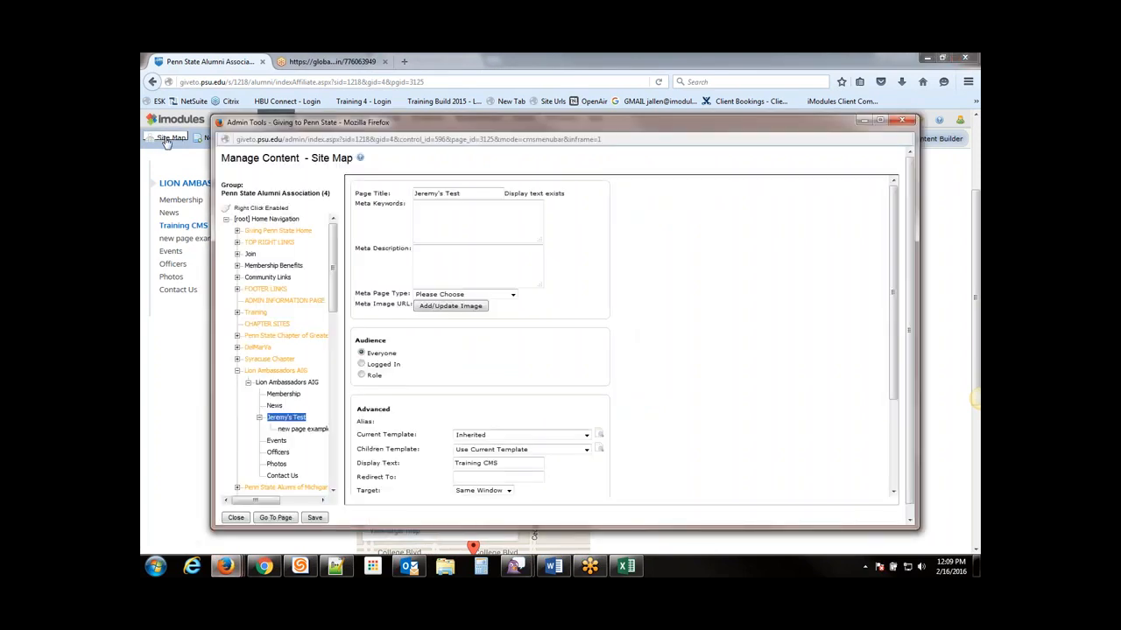
pyautogui.rightClick(298, 430)
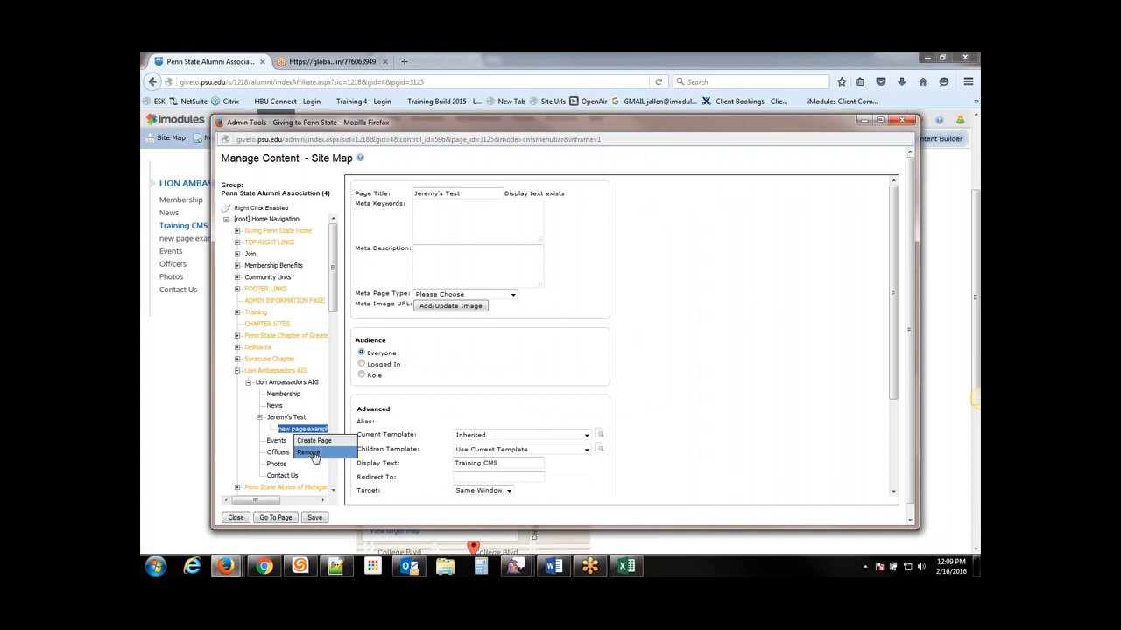
pyautogui.click(312, 454)
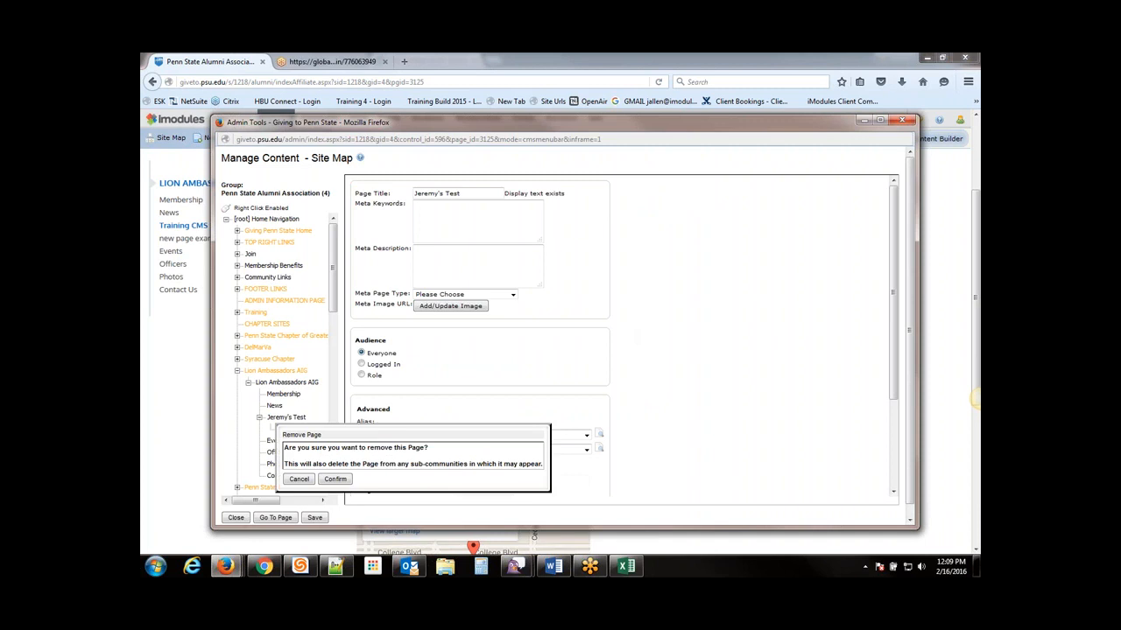
pyautogui.click(335, 479)
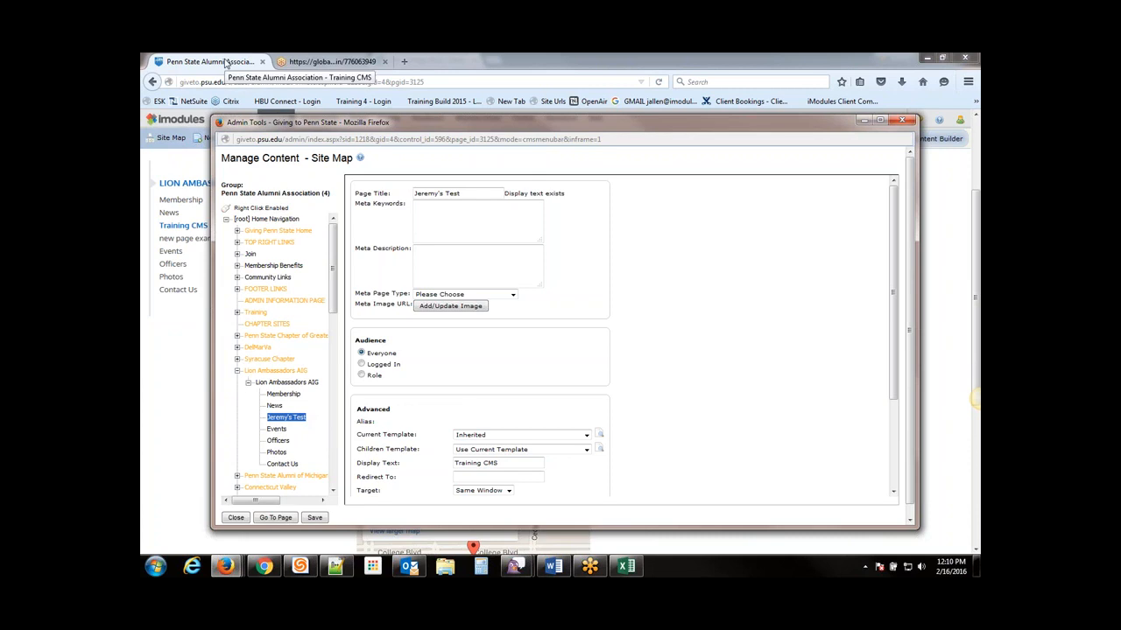
pyautogui.click(226, 63)
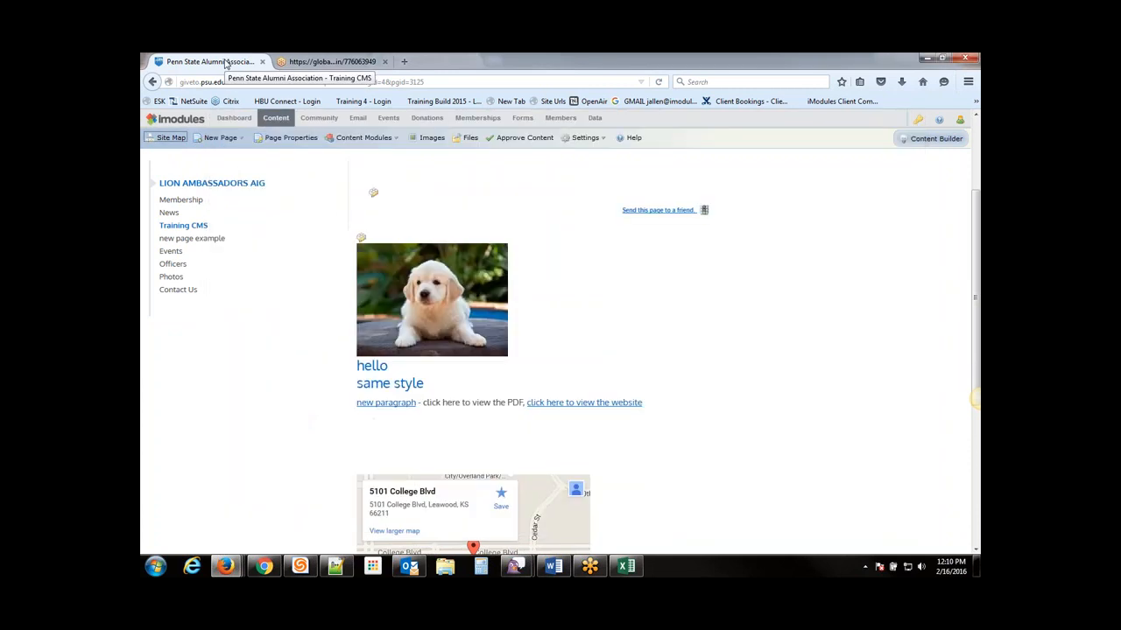